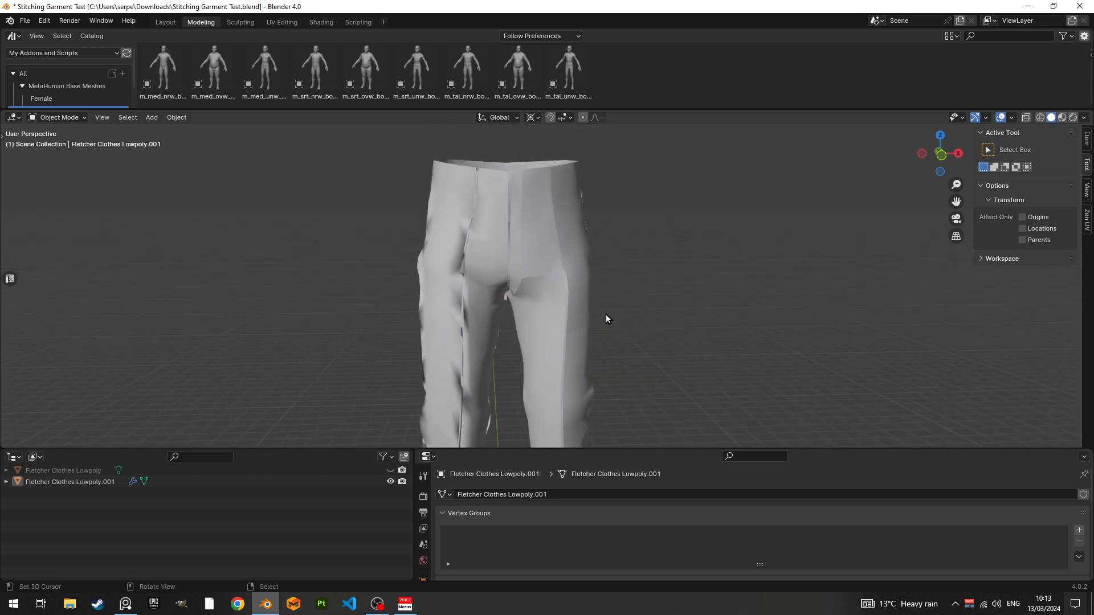
# Step: Examine the trousers' overall shape and surface shading from the front and both sides
pyautogui.scroll(-4, 609, 313)
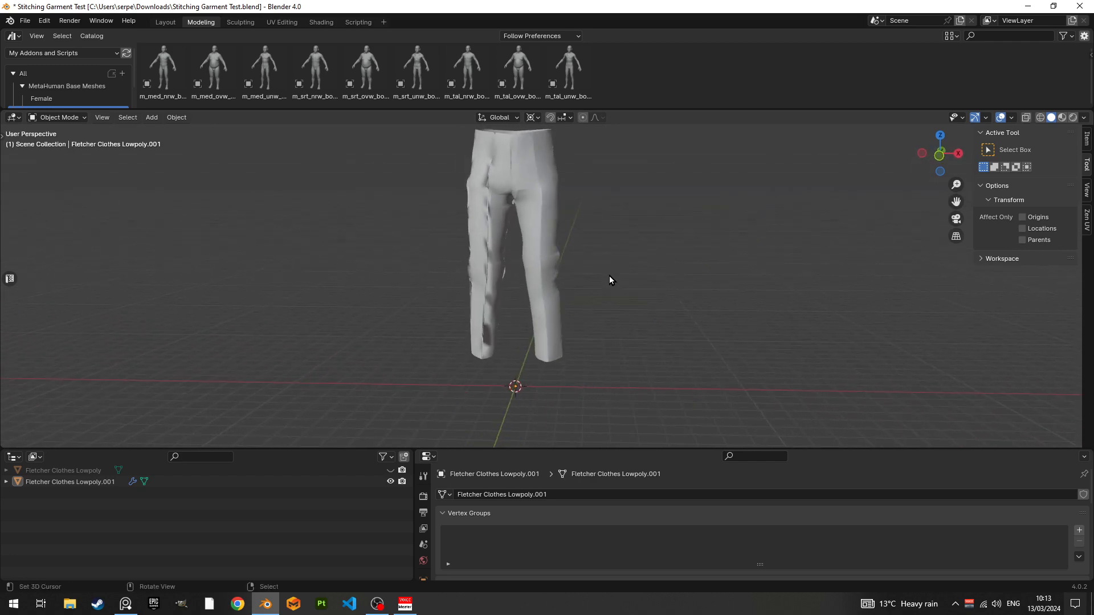
pyautogui.scroll(4, 565, 286)
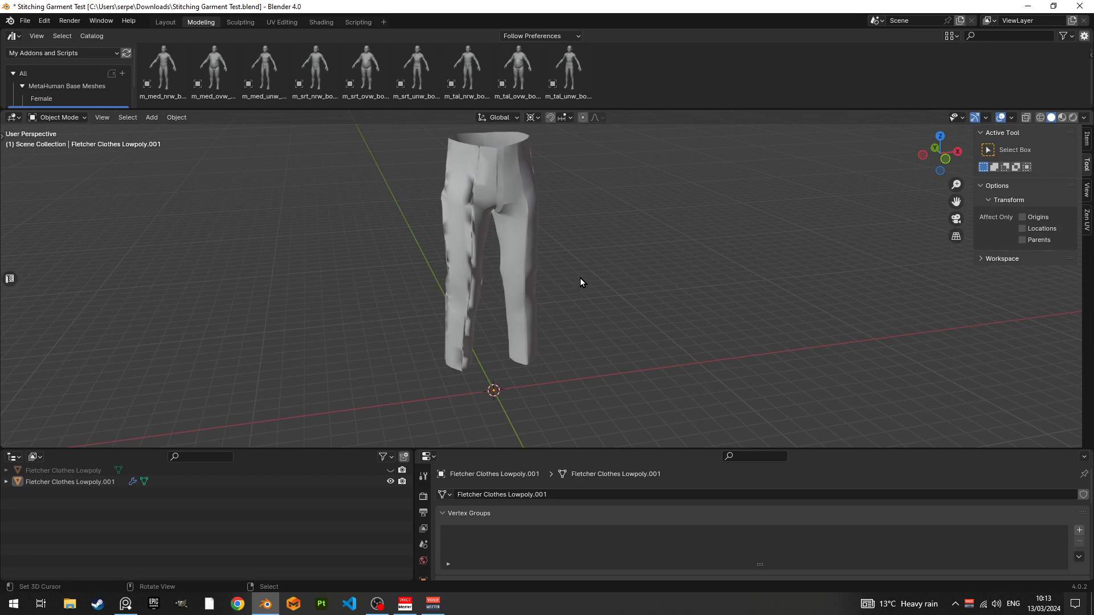
pyautogui.moveTo(576, 276)
pyautogui.mouseDown(button='middle')
pyautogui.moveTo(556, 270)
pyautogui.moveTo(593, 279)
pyautogui.moveTo(572, 273)
pyautogui.moveTo(592, 265)
pyautogui.mouseUp(button='middle')
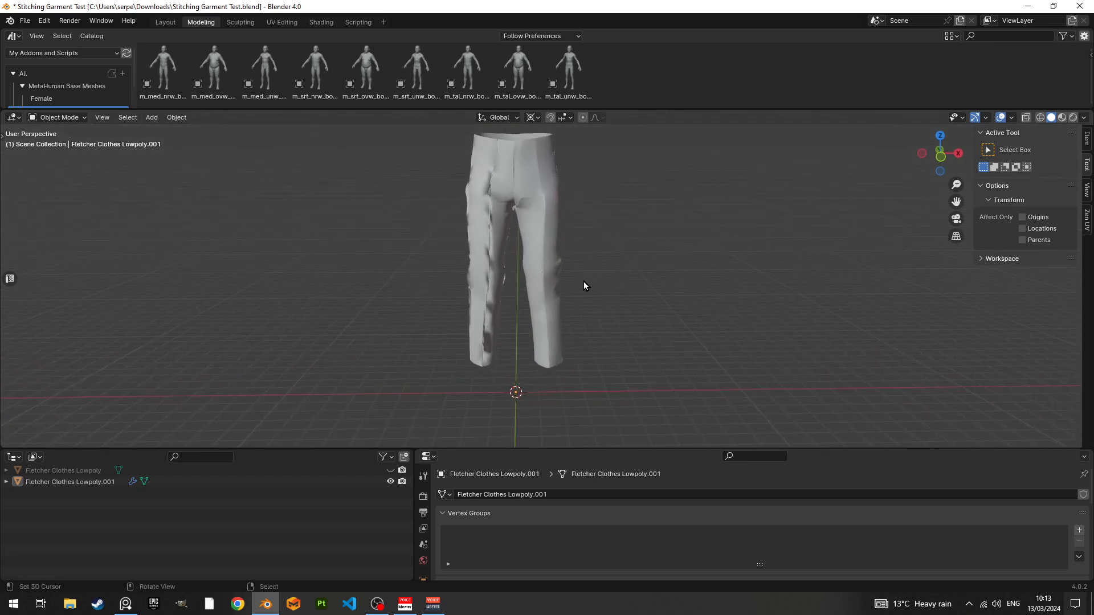
pyautogui.scroll(4, 583, 282)
pyautogui.moveTo(604, 306)
pyautogui.mouseDown(button='middle')
pyautogui.moveTo(576, 311)
pyautogui.moveTo(600, 307)
pyautogui.mouseUp(button='middle')
pyautogui.scroll(-3, 603, 307)
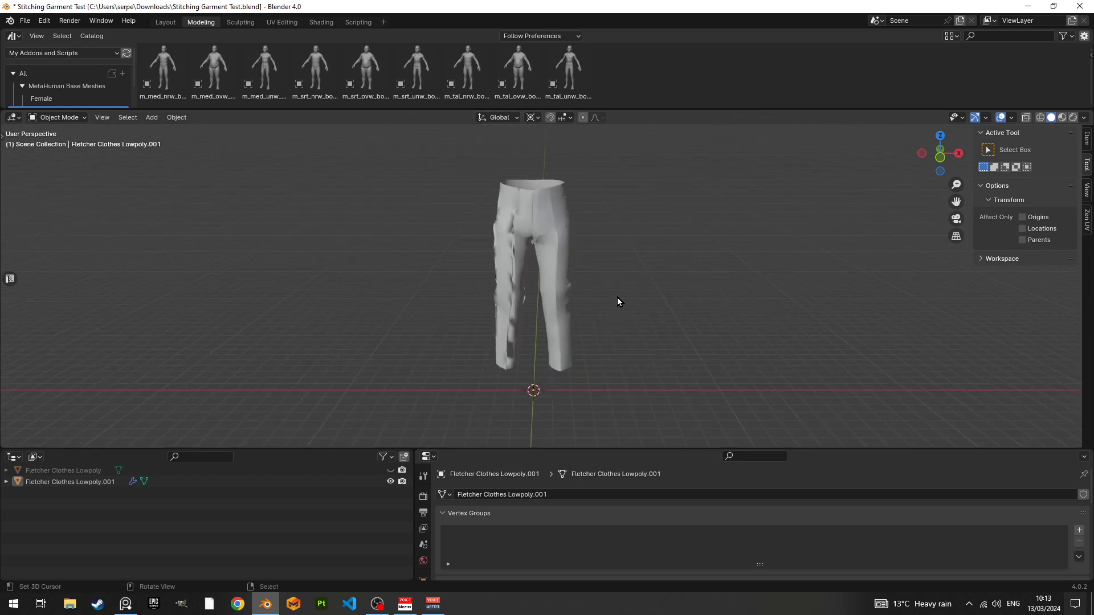
pyautogui.click(315, 69)
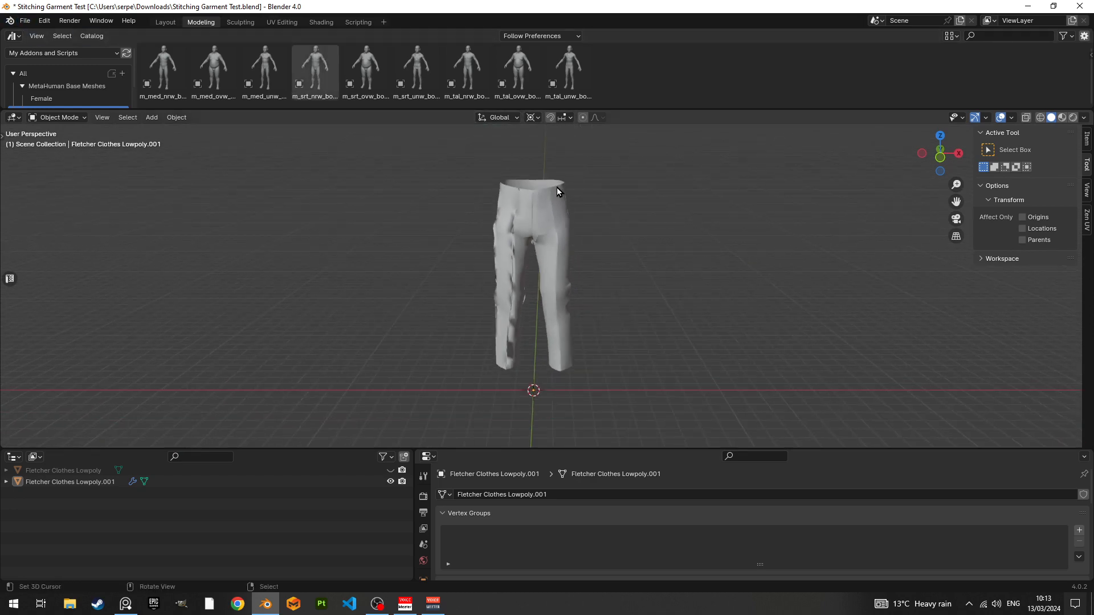
pyautogui.moveTo(557, 189); pyautogui.dragTo(534, 195, button='middle')
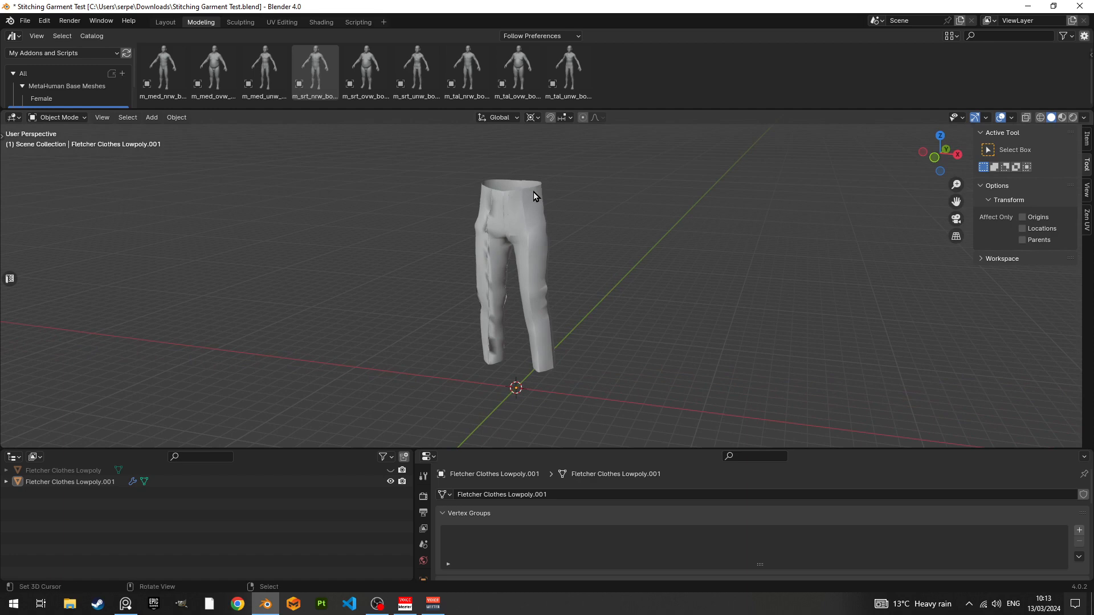
# Step: Open the trousers mesh in Edit Mode and examine its panel edges around the hips, crotch and legs
pyautogui.click(526, 246)
pyautogui.press('Tab')
pyautogui.scroll(3, 570, 250)
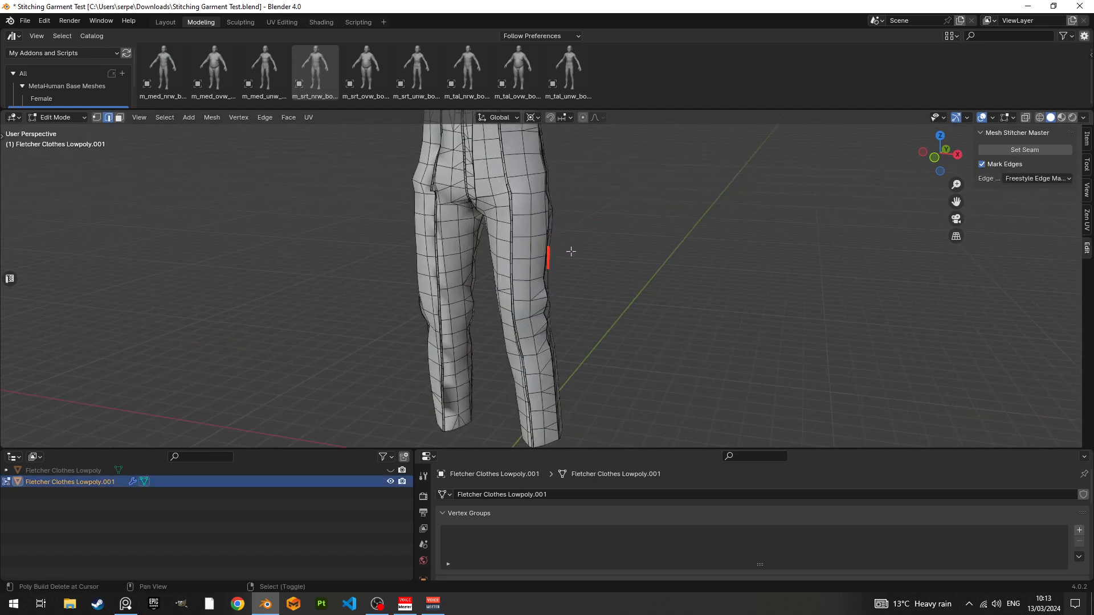
pyautogui.moveTo(568, 251); pyautogui.dragTo(564, 317, button='middle')
pyautogui.scroll(3, 583, 268)
pyautogui.scroll(-3, 607, 313)
pyautogui.scroll(5, 630, 317)
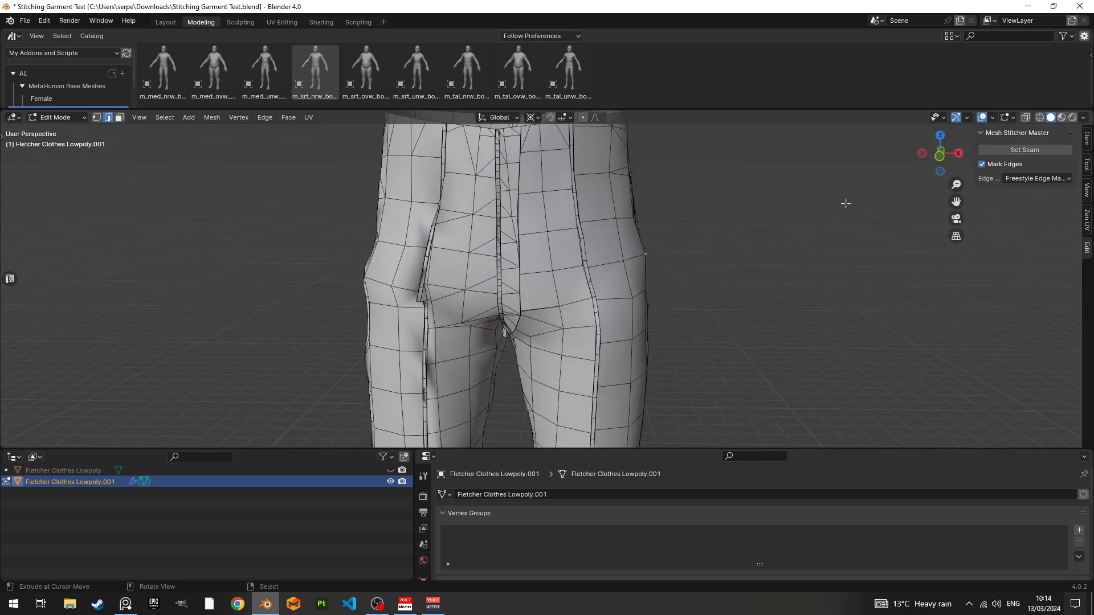
pyautogui.keyDown('ctrl'); pyautogui.moveTo(669, 249); pyautogui.dragTo(600, 262, button='middle'); pyautogui.keyUp('ctrl')
pyautogui.scroll(2, 607, 239)
pyautogui.scroll(-2, 599, 262)
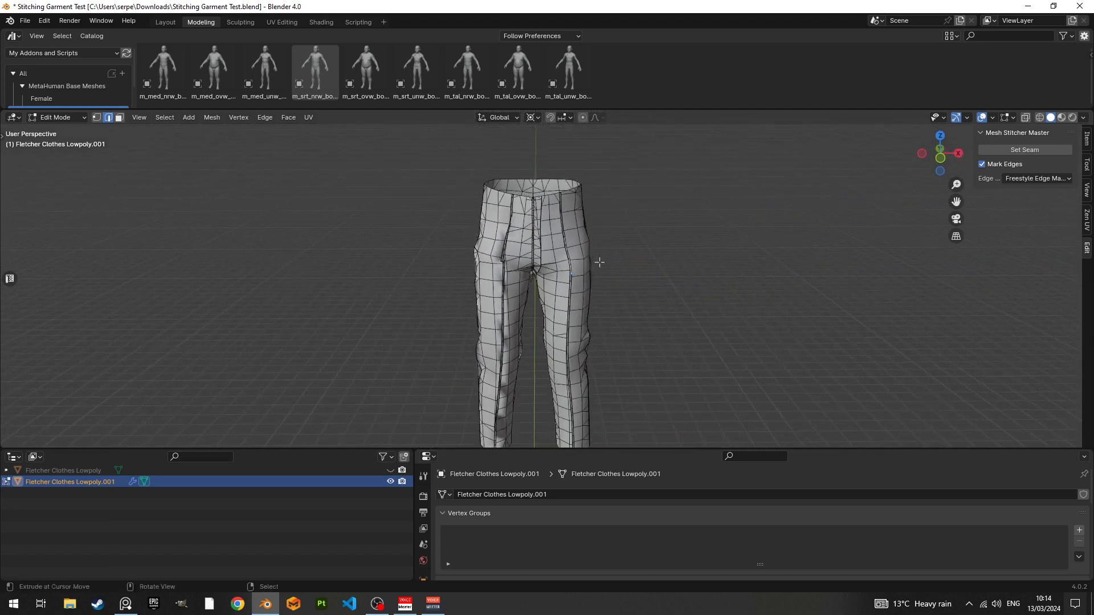
# Step: Return the trousers to Object Mode and examine the surface shading along both legs
pyautogui.press('Tab')
pyautogui.moveTo(569, 301); pyautogui.dragTo(633, 285, button='middle')
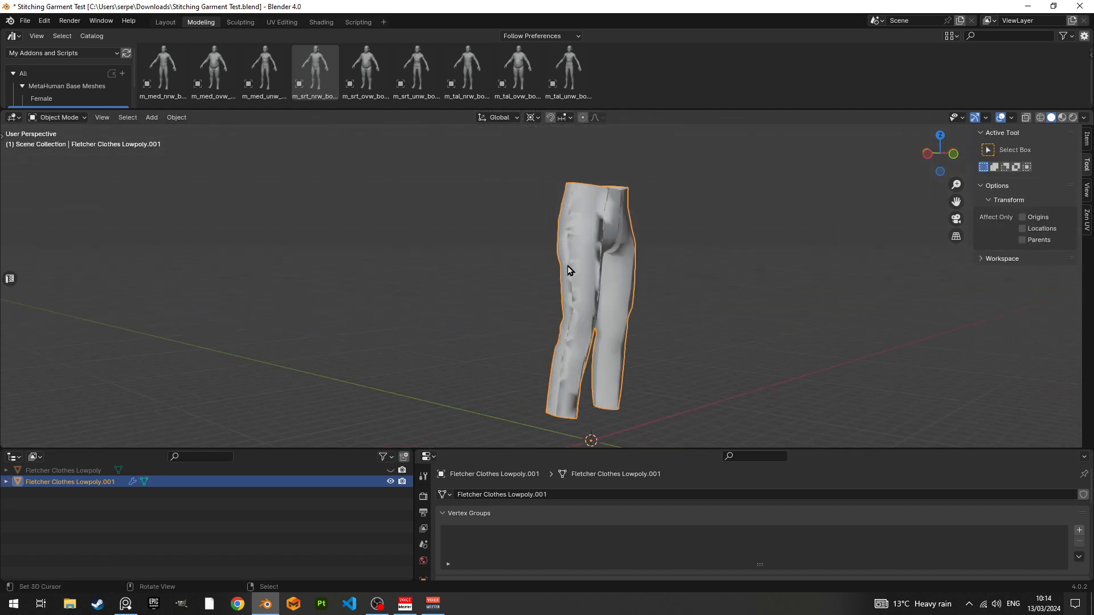
pyautogui.moveTo(608, 320); pyautogui.dragTo(520, 307, button='middle')
pyautogui.moveTo(544, 351); pyautogui.dragTo(549, 291, button='middle')
pyautogui.scroll(5, 541, 316)
pyautogui.scroll(-5, 577, 316)
# Step: Reopen the trousers mesh in Edit Mode and try moving an edge on the outer side of one leg
pyautogui.press('Tab')
pyautogui.scroll(6, 549, 296)
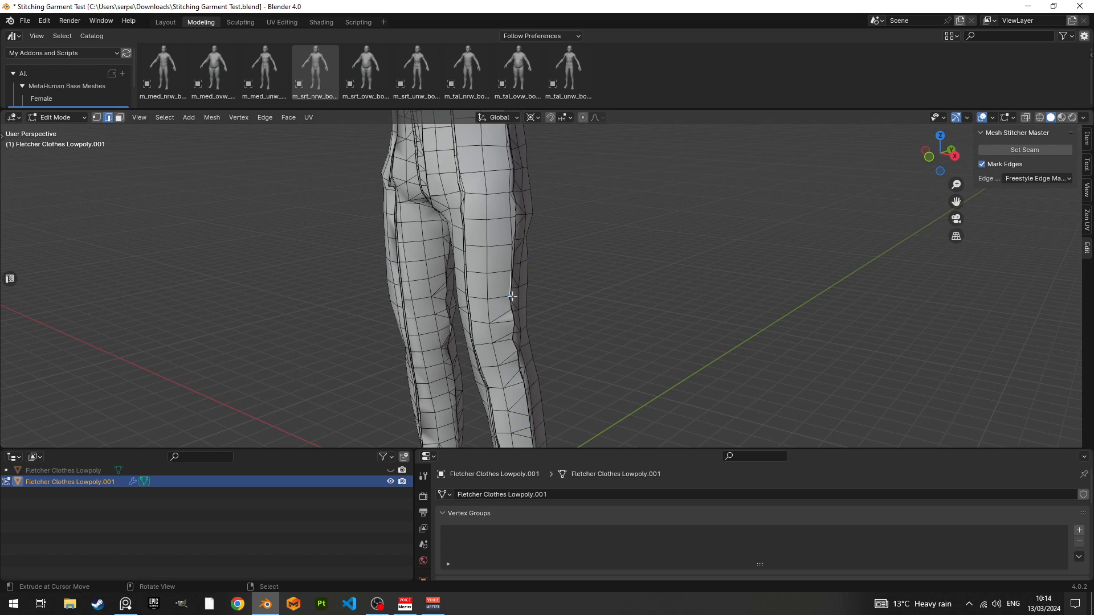
pyautogui.press('g')
pyautogui.rightClick(496, 299)
pyautogui.moveTo(535, 297); pyautogui.dragTo(457, 282, button='middle')
pyautogui.press('g')
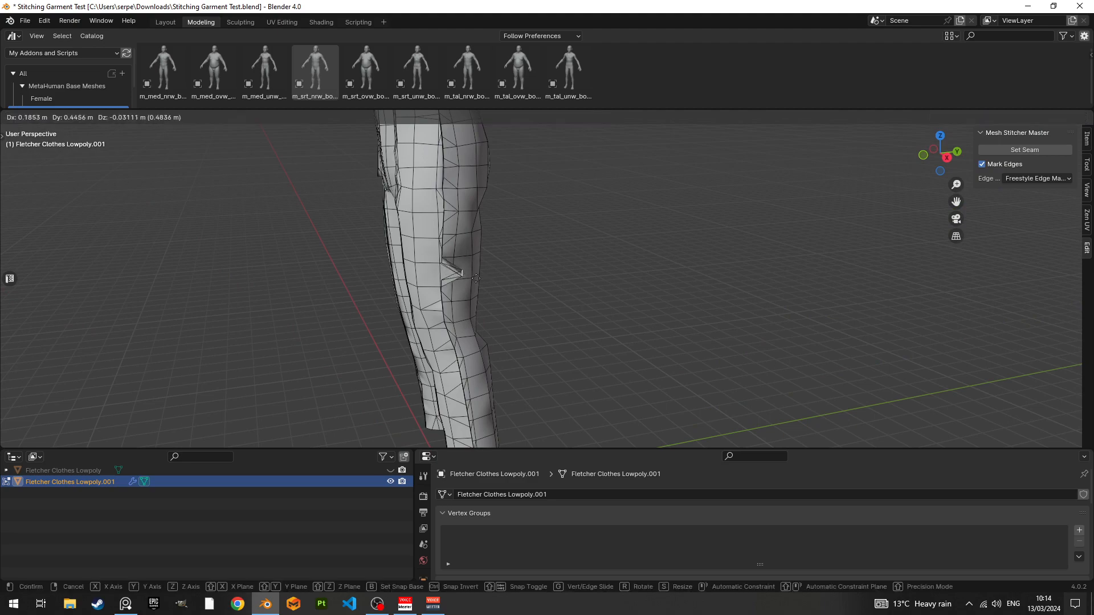
pyautogui.rightClick(449, 285)
pyautogui.moveTo(449, 285); pyautogui.dragTo(534, 297, button='middle')
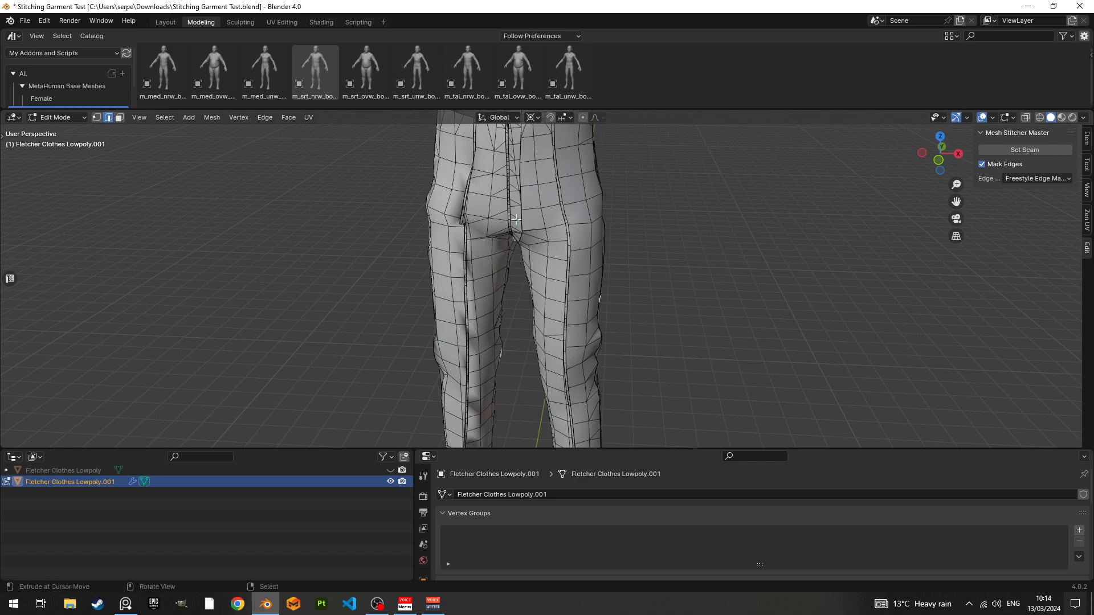
# Step: Select the linked trouser half on the positive X side and move it aside, then select the other linked half
pyautogui.press('l')
pyautogui.moveTo(531, 229); pyautogui.dragTo(552, 259, button='middle')
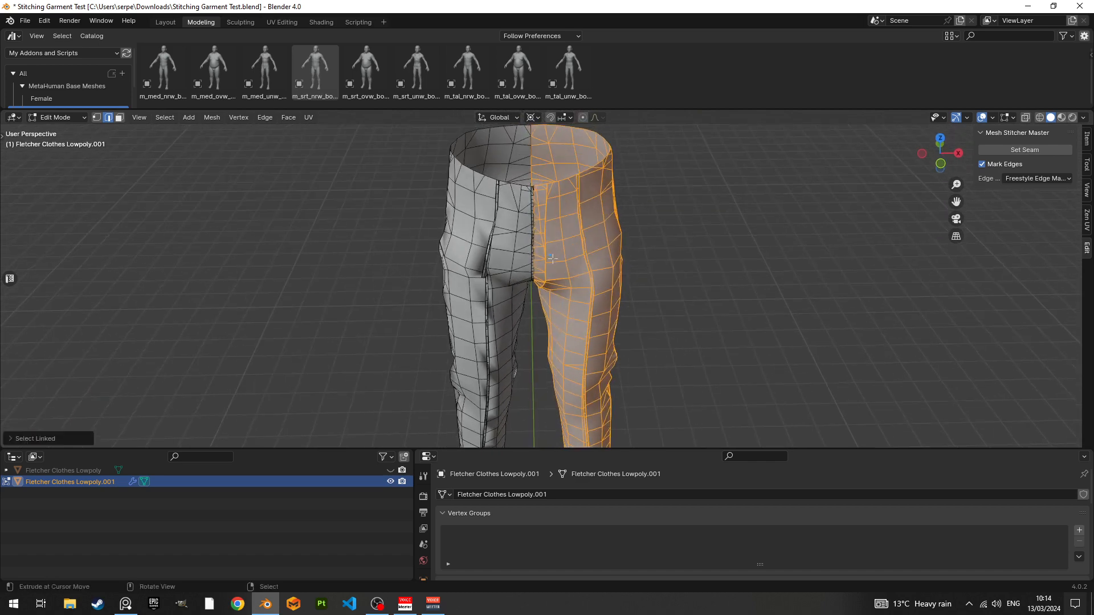
pyautogui.moveTo(737, 225); pyautogui.dragTo(691, 225, button='middle')
pyautogui.press('g')
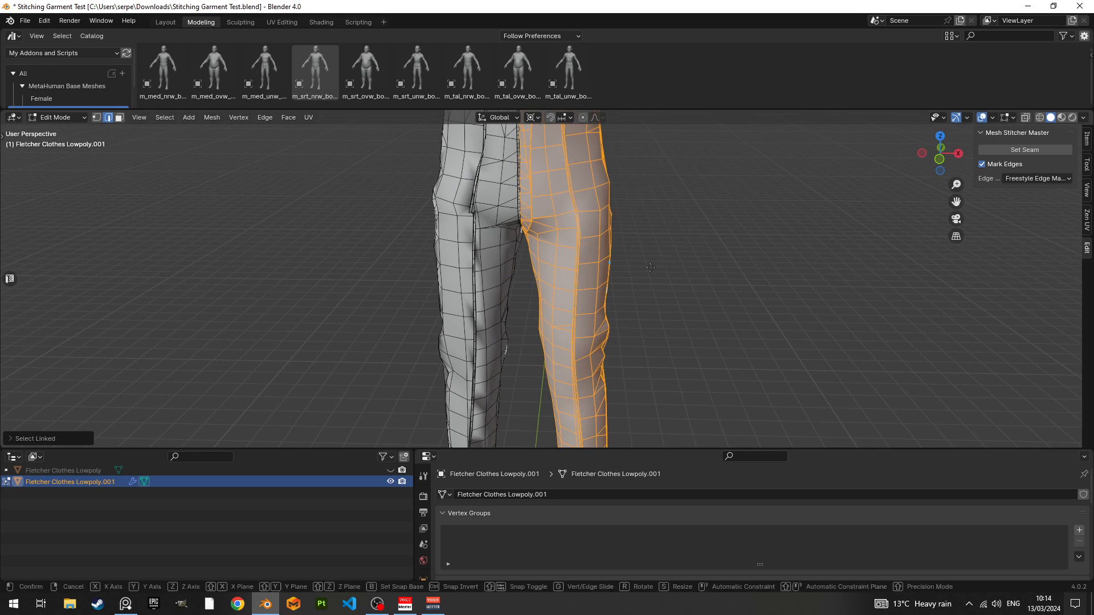
pyautogui.click(732, 269)
pyautogui.moveTo(732, 269); pyautogui.dragTo(686, 262, button='middle')
pyautogui.click(778, 257)
pyautogui.scroll(-4, 729, 264)
pyautogui.scroll(3, 594, 277)
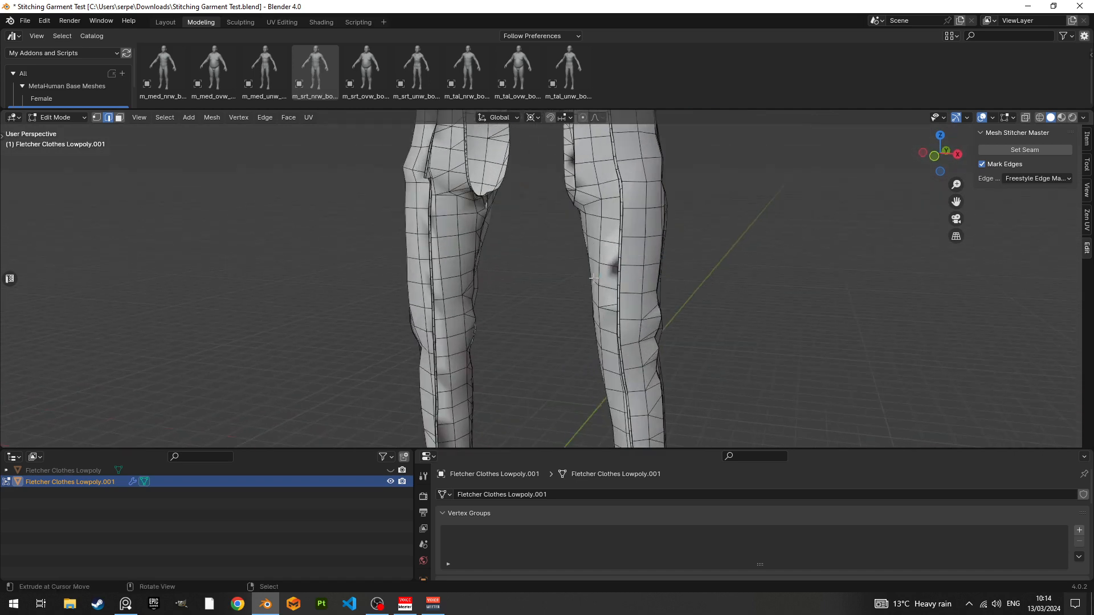
pyautogui.press('l')
pyautogui.moveTo(470, 218); pyautogui.dragTo(501, 233, button='middle')
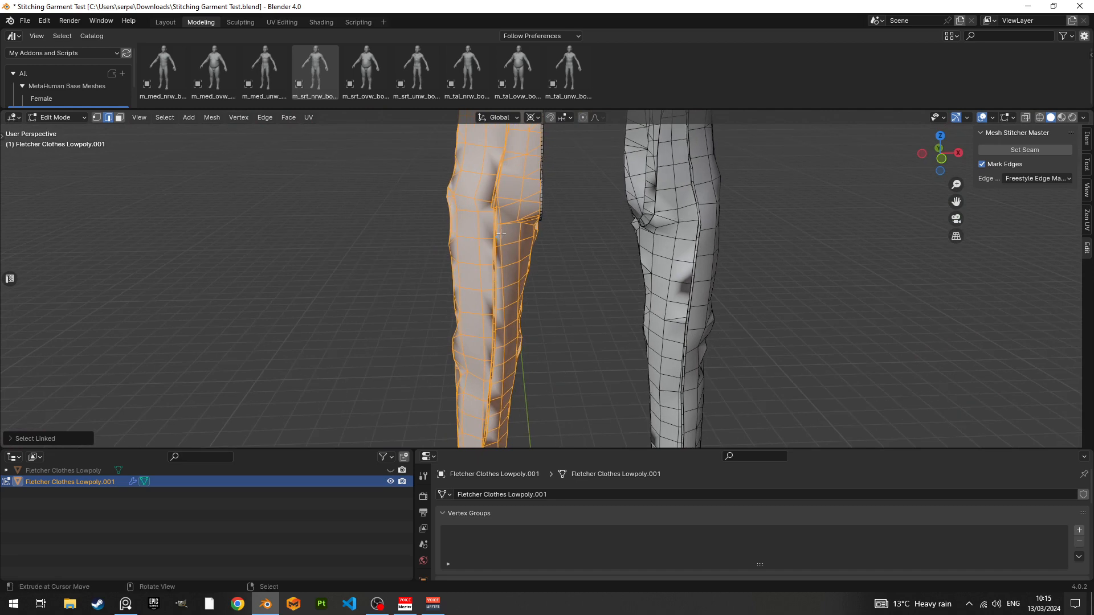
# Step: Undo the separation of the trouser halves and return the mesh to Object Mode
pyautogui.hotkey('ctrl', 'z')
pyautogui.hotkey('ctrl', 'z')
pyautogui.hotkey('ctrl', 'z')
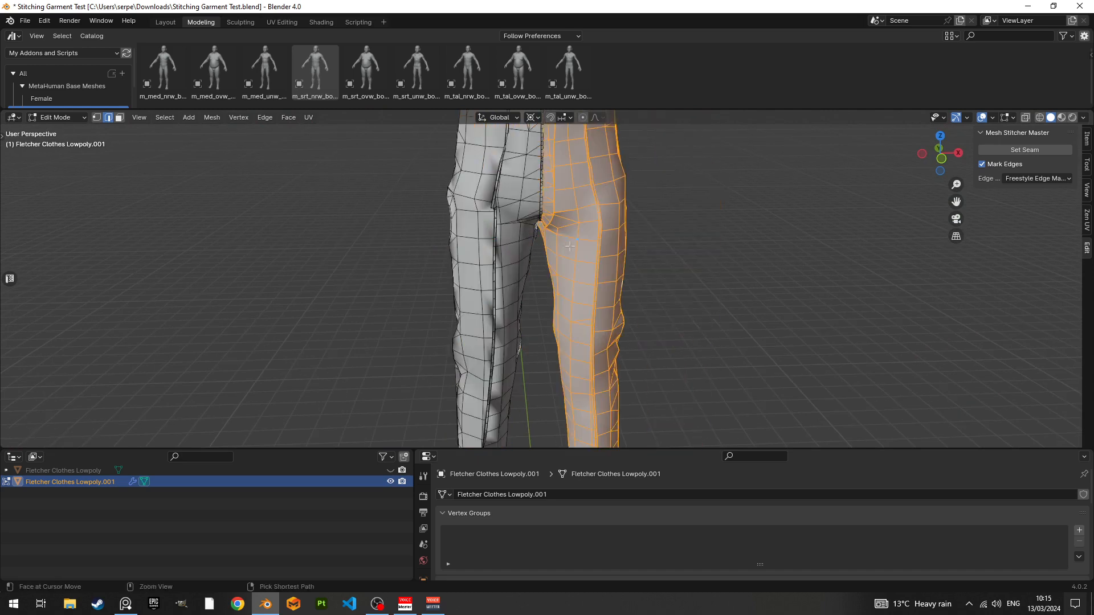
pyautogui.moveTo(573, 245); pyautogui.dragTo(569, 236, button='middle')
pyautogui.press('Tab')
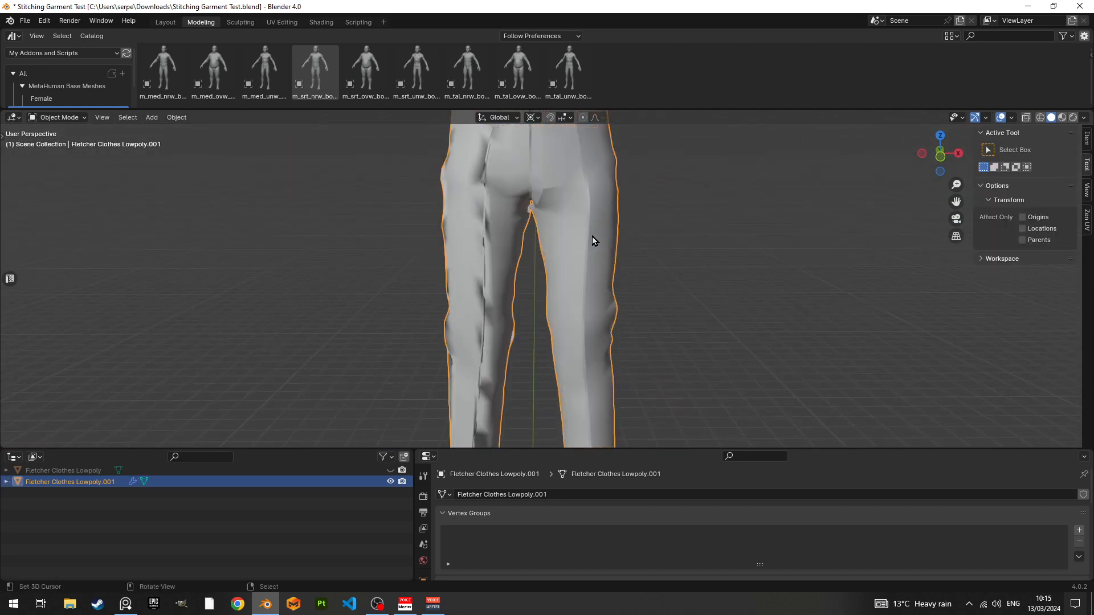
pyautogui.scroll(-5, 592, 235)
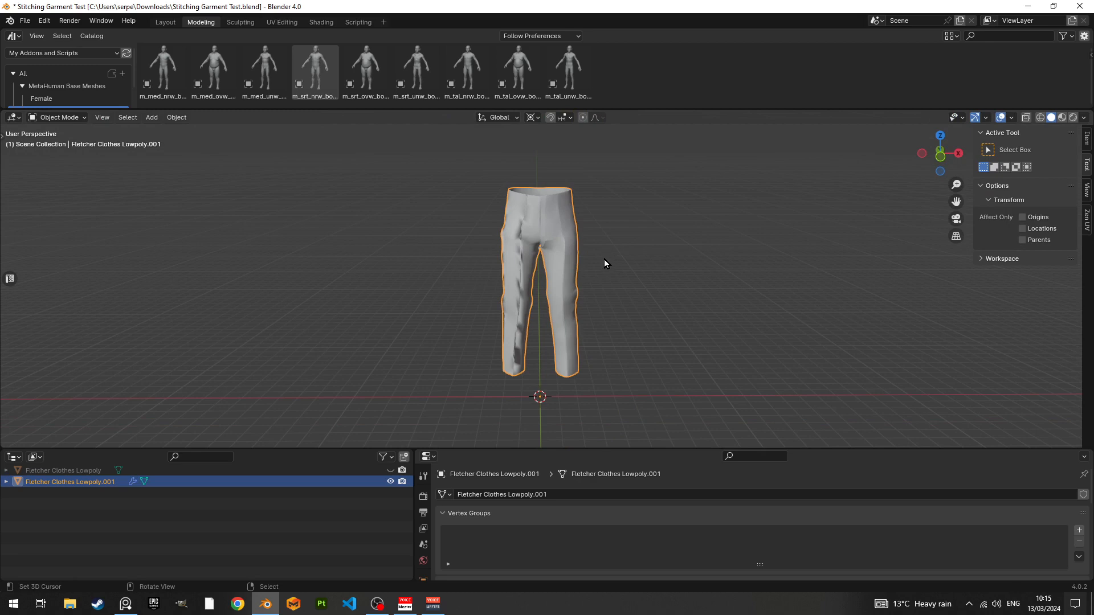
# Step: Unhide the Fletcher Clothes Lowpoly coat object and reveal all of its geometry in Edit Mode
pyautogui.hotkey('alt', 'h')
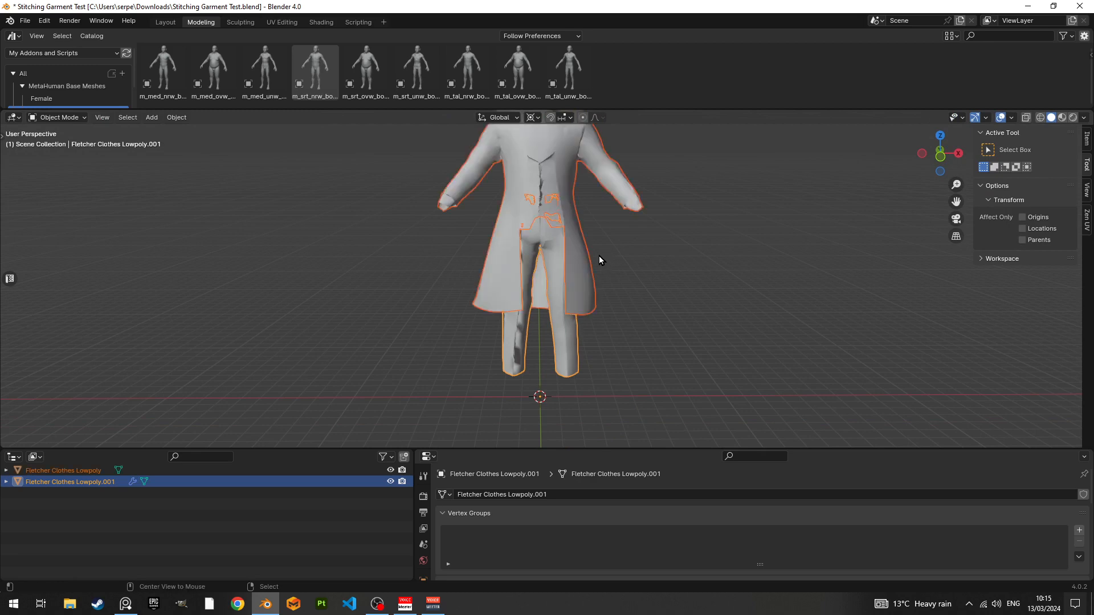
pyautogui.click(564, 192)
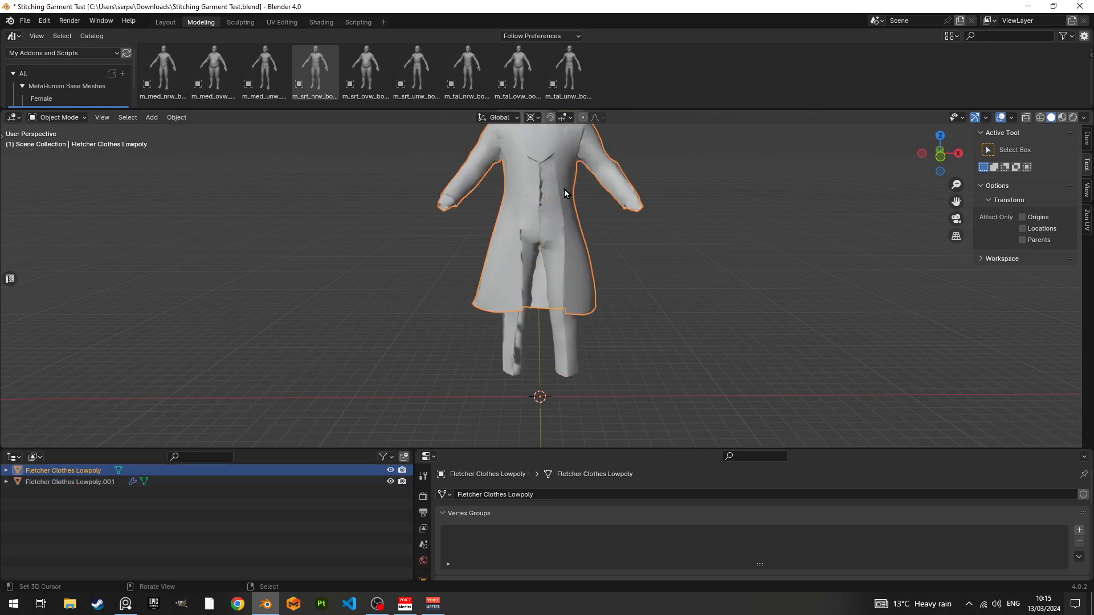
pyautogui.press('h')
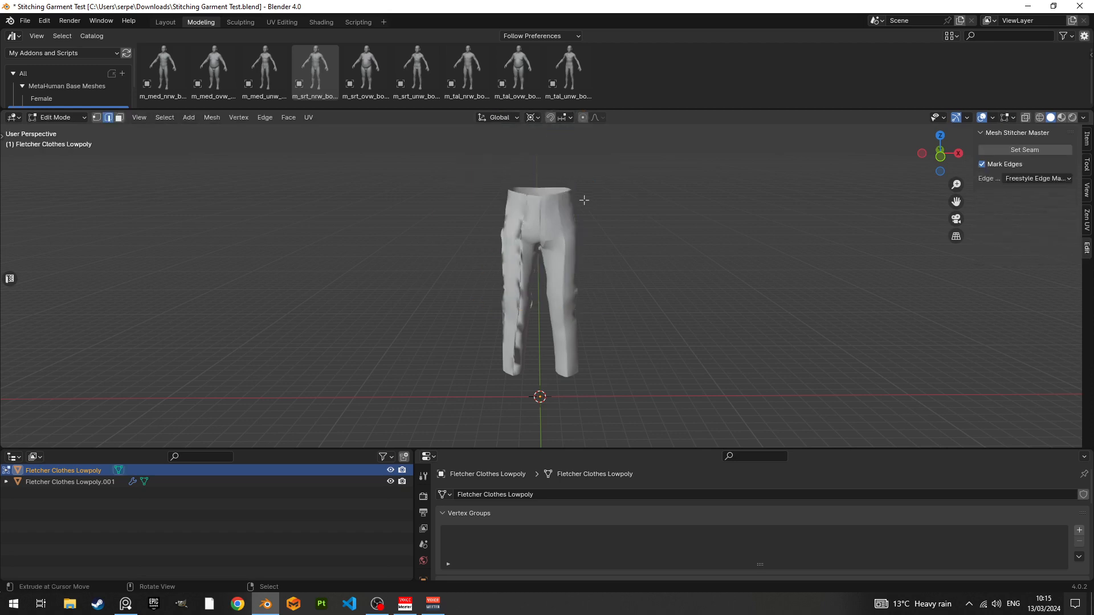
pyautogui.hotkey('alt', 'h')
pyautogui.press('Tab')
pyautogui.hotkey('alt', 'h')
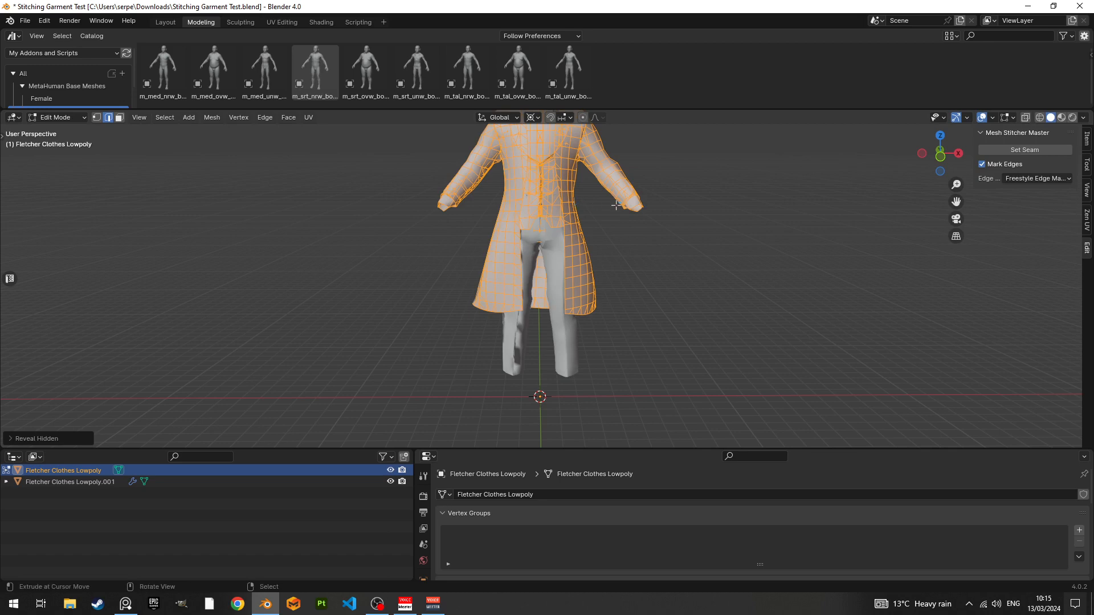
# Step: Isolate the coat object in Local View and select its two linked front panels
pyautogui.press('KP_Divide')
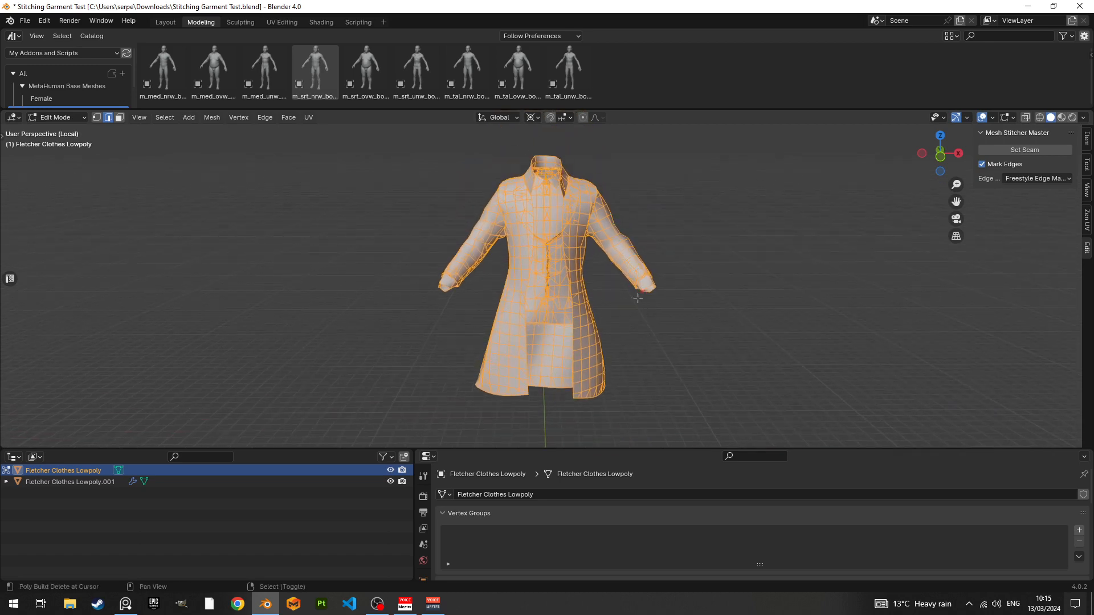
pyautogui.keyDown('shift'); pyautogui.moveTo(638, 298); pyautogui.dragTo(505, 276, button='middle'); pyautogui.keyUp('shift')
pyautogui.scroll(4, 568, 302)
pyautogui.hotkey('alt', 'a')
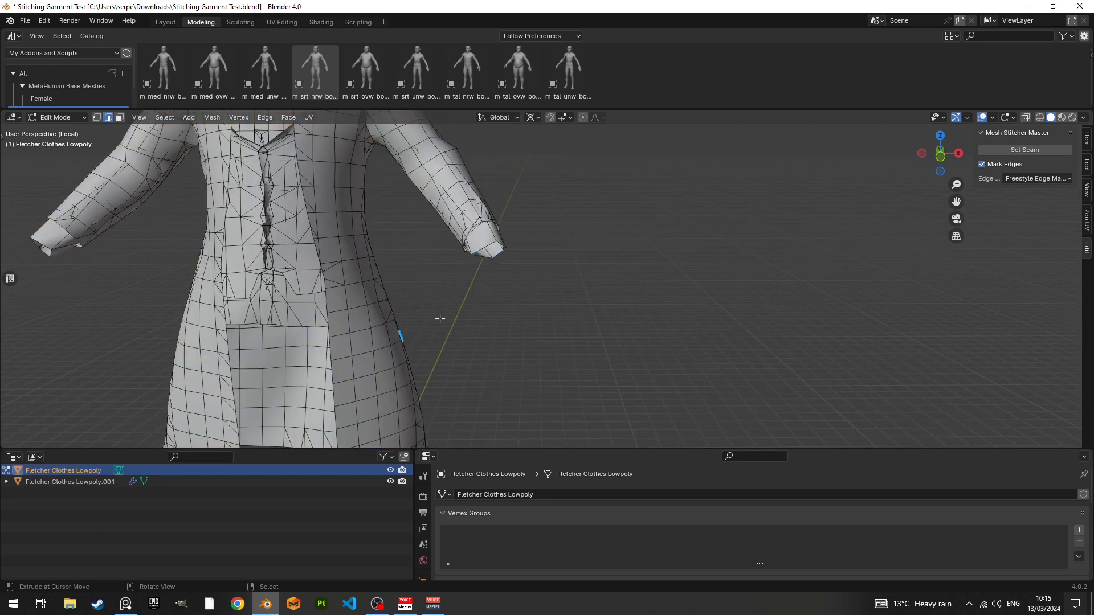
pyautogui.press('l')
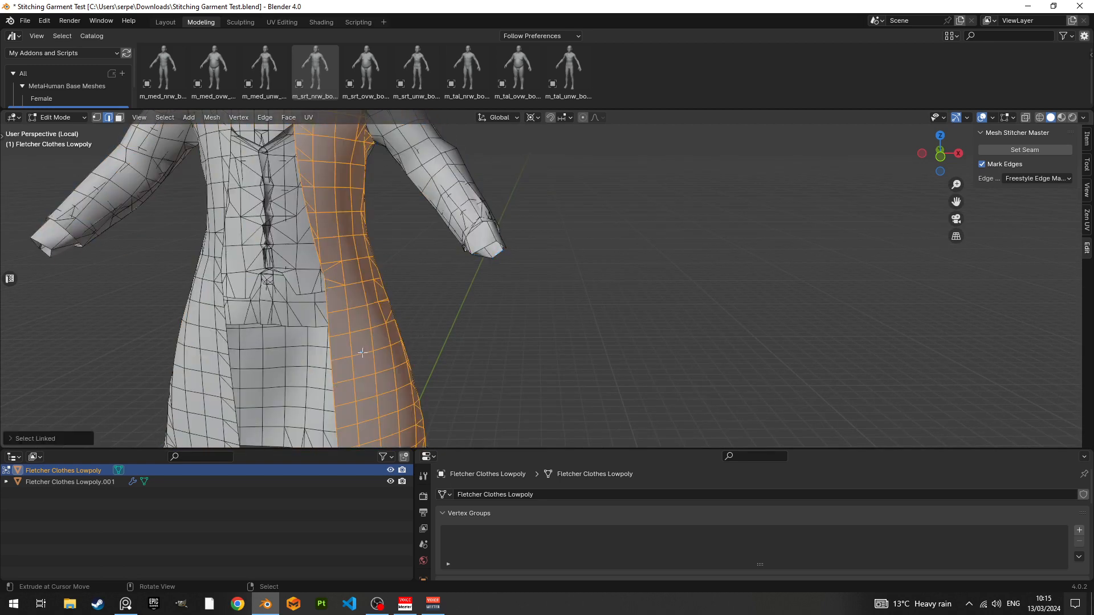
pyautogui.scroll(-4, 362, 356)
pyautogui.press('l')
pyautogui.press('l')
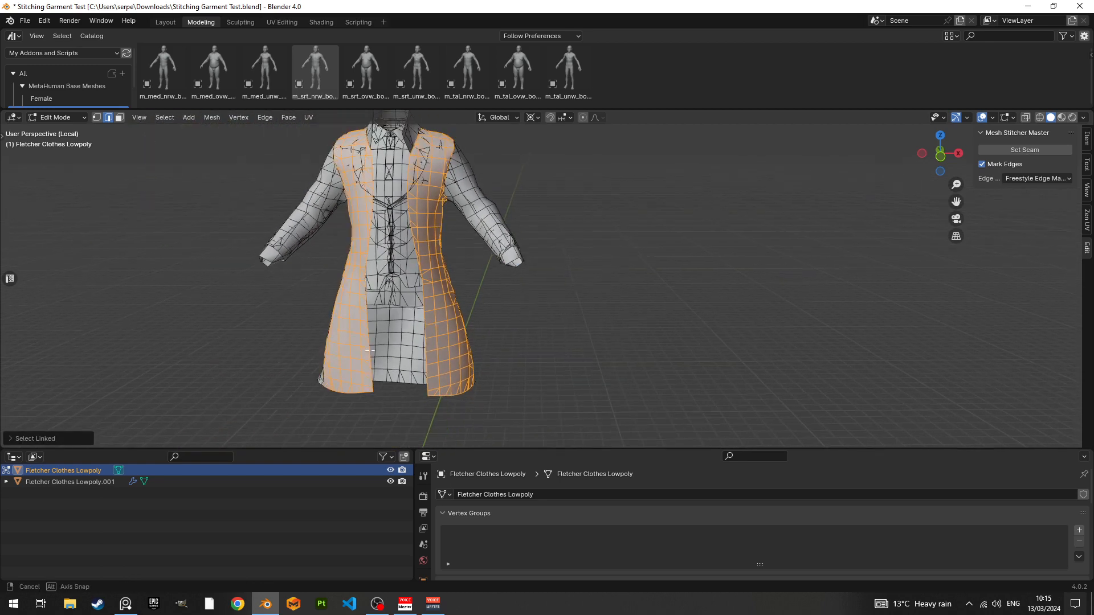
# Step: Try moving the two selected coat front panels away from the rest of the garment
pyautogui.moveTo(362, 355); pyautogui.dragTo(377, 333, button='middle')
pyautogui.press('g')
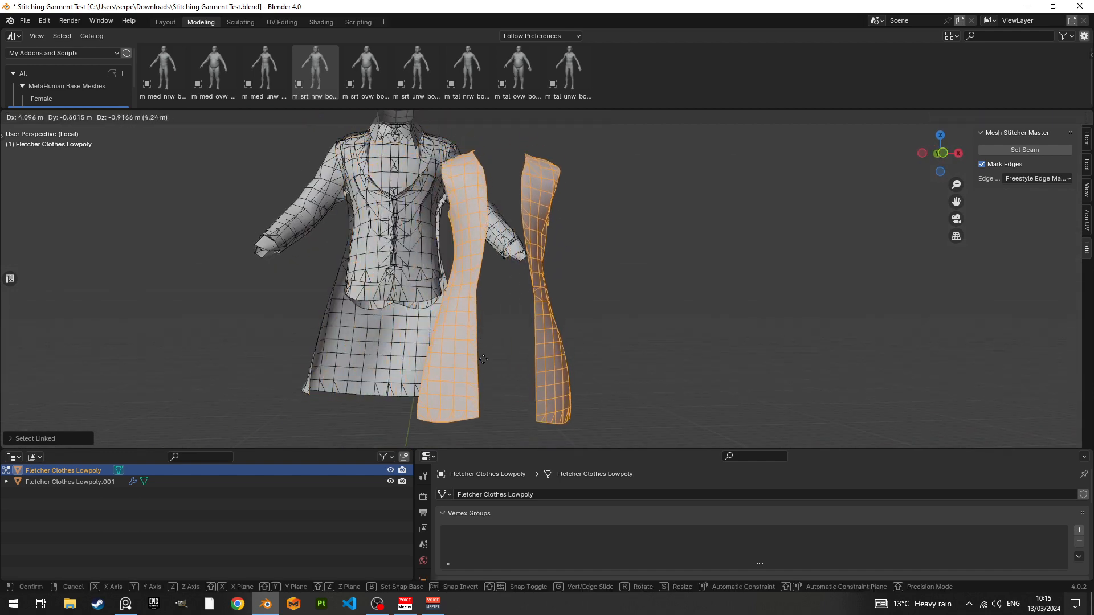
pyautogui.press('Escape')
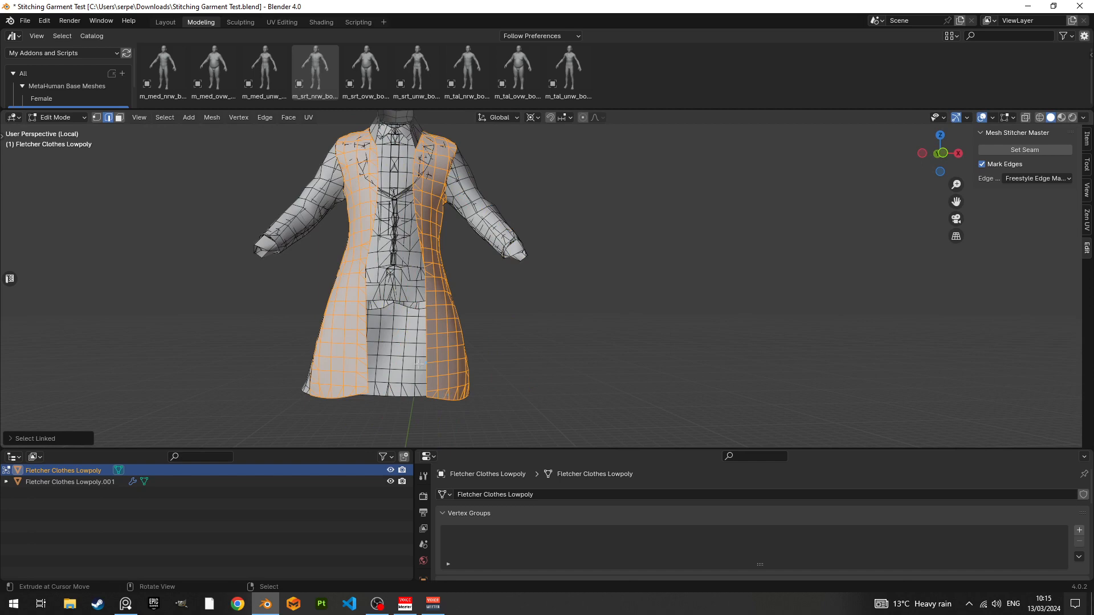
# Step: Try moving the selected coat body panels down and away from the shirt
pyautogui.moveTo(419, 363); pyautogui.dragTo(487, 369, button='middle')
pyautogui.scroll(-2, 462, 362)
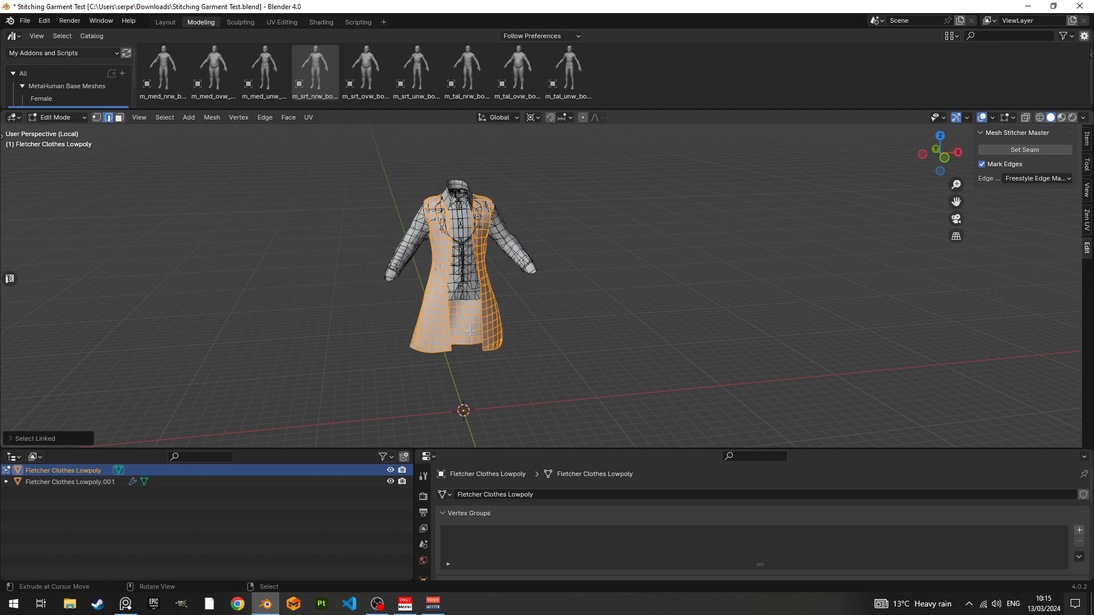
pyautogui.moveTo(471, 330); pyautogui.dragTo(524, 306, button='middle')
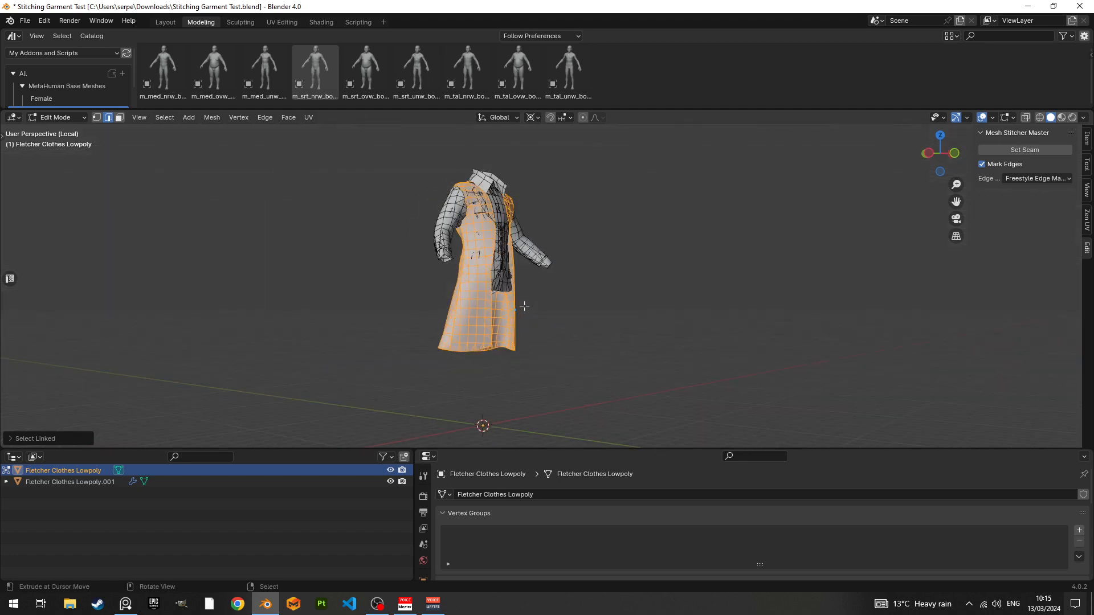
pyautogui.press('g')
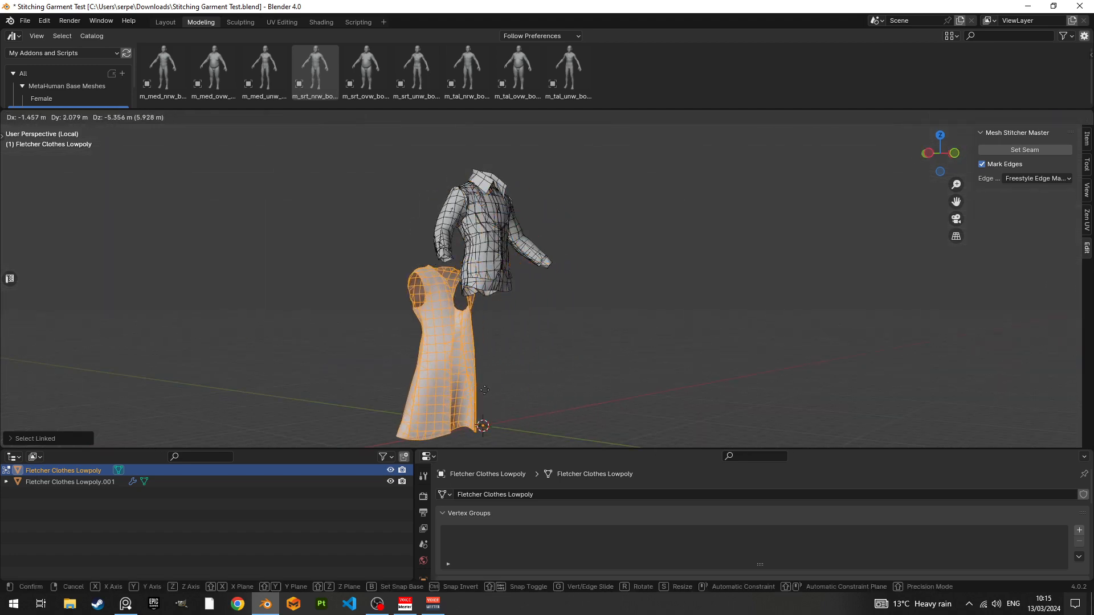
pyautogui.press('Escape')
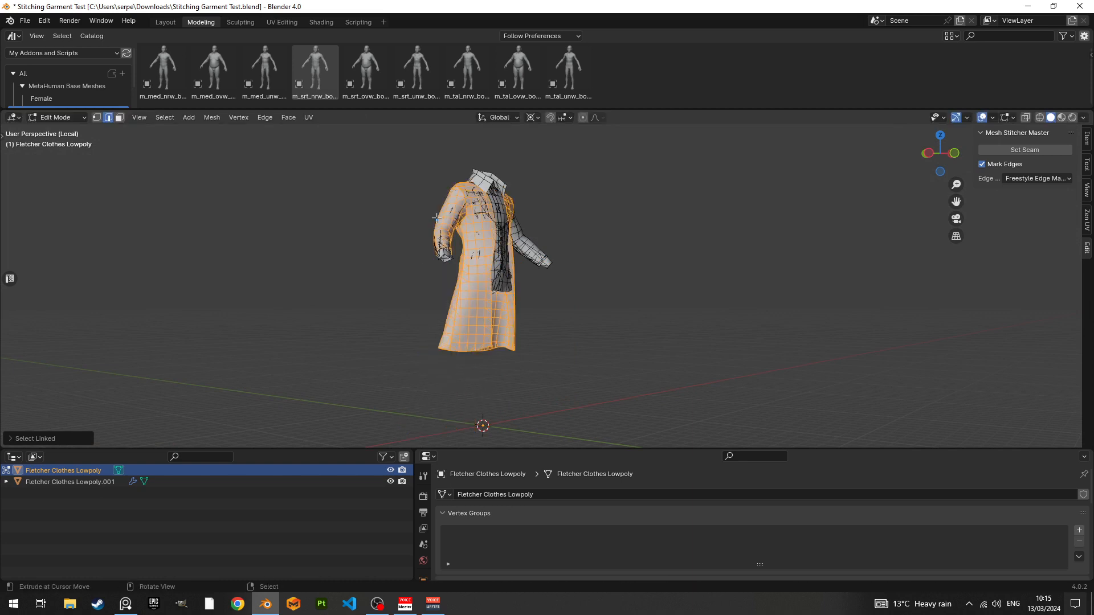
# Step: Add the remaining linked sleeve to the coat selection and separate the selected geometry into its own object
pyautogui.moveTo(500, 220); pyautogui.dragTo(545, 204, button='middle')
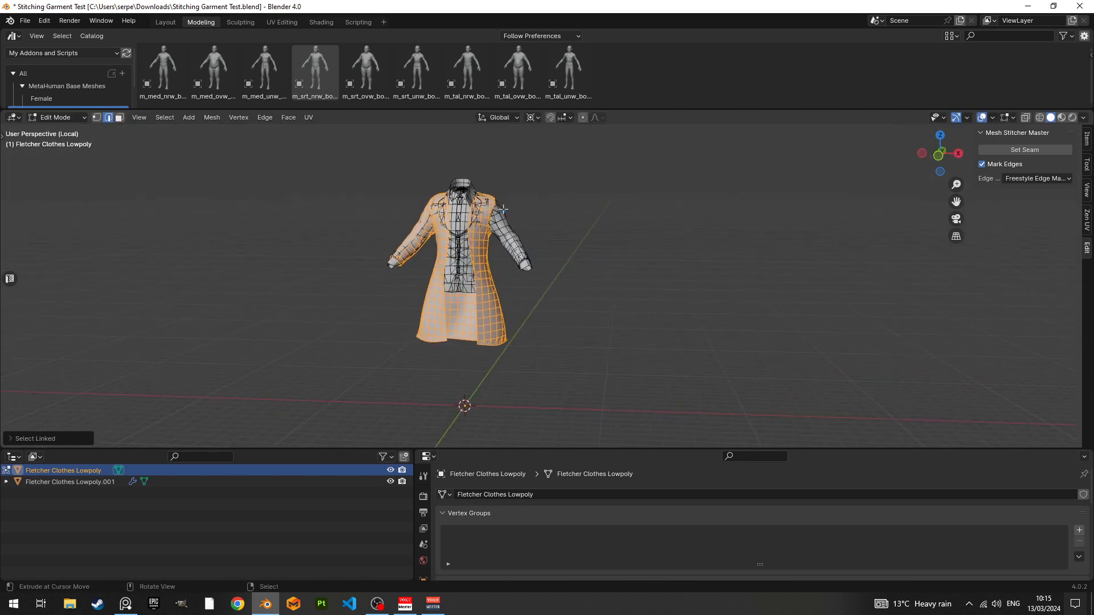
pyautogui.press('l')
pyautogui.press('g')
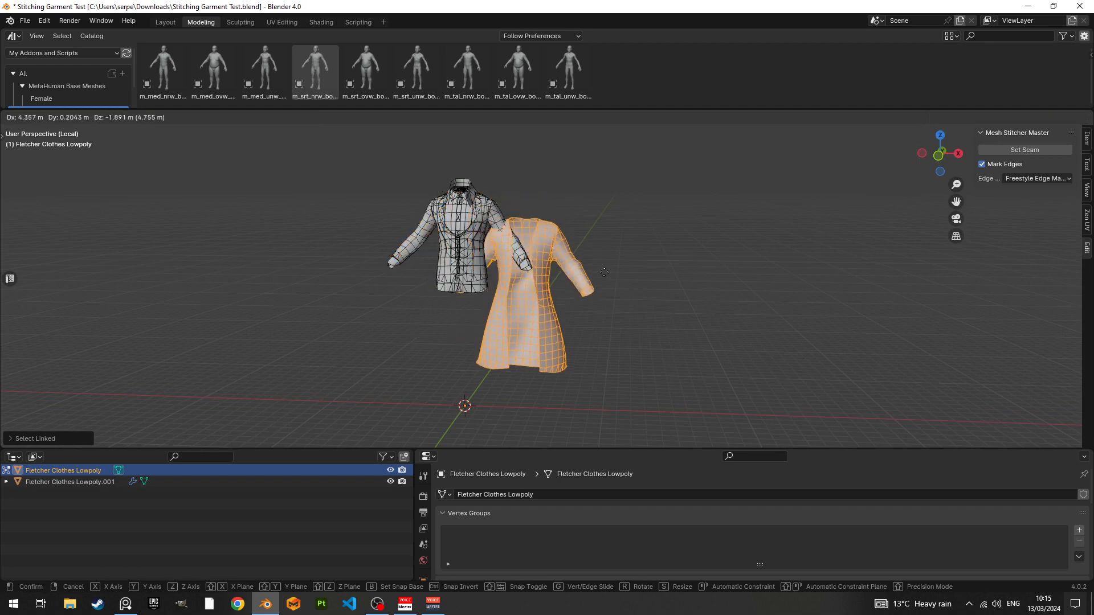
pyautogui.press('Escape')
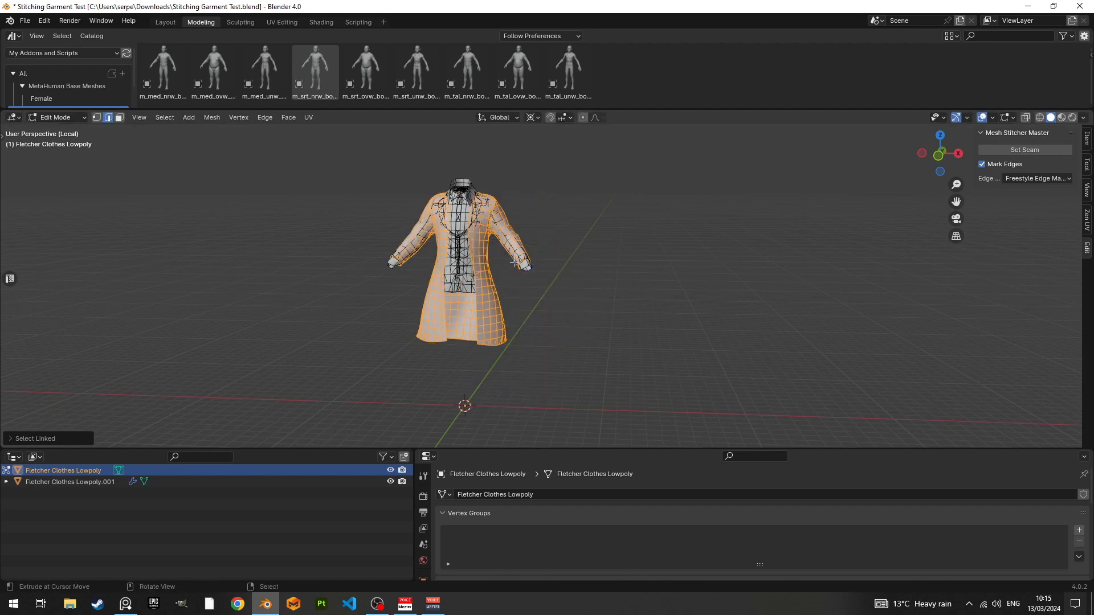
pyautogui.press('p')
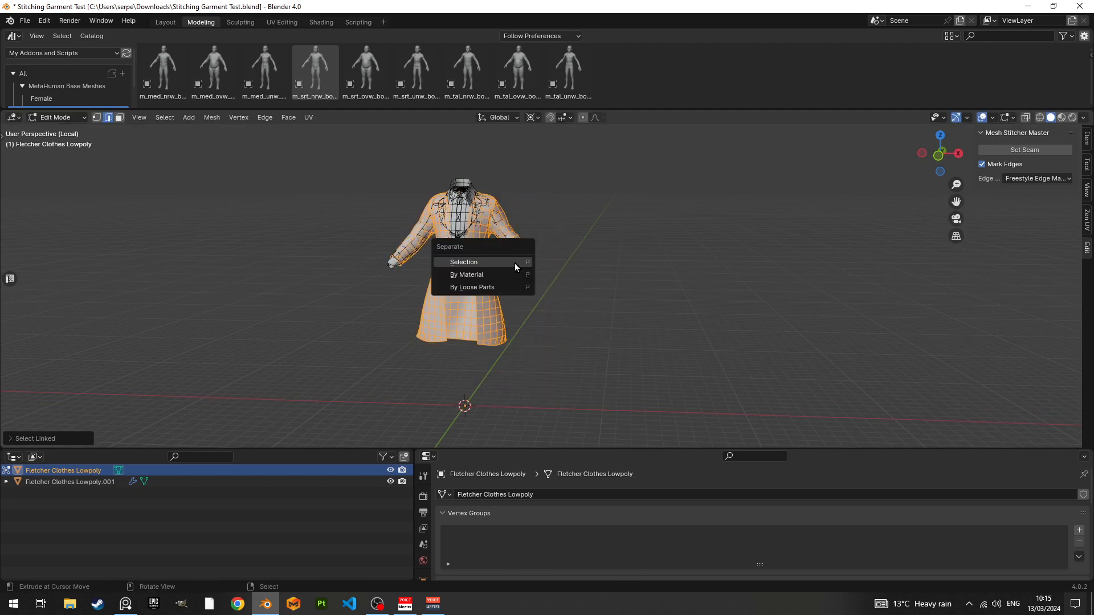
pyautogui.click(515, 262)
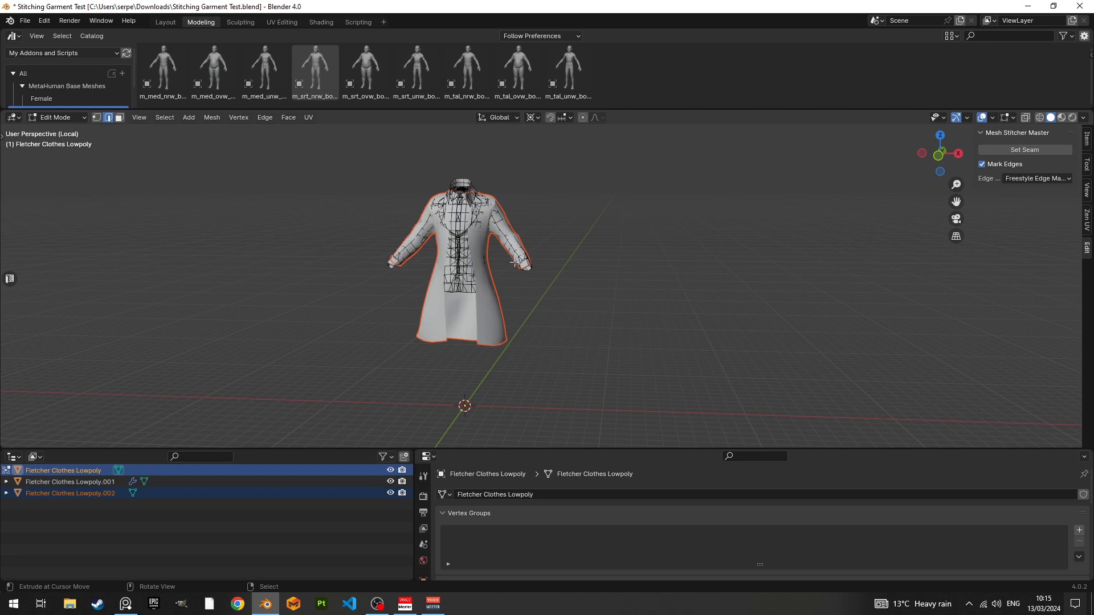
# Step: Hide the remaining shirt object in Object Mode and open the separated coat object in Edit Mode
pyautogui.press('Tab')
pyautogui.click(461, 281)
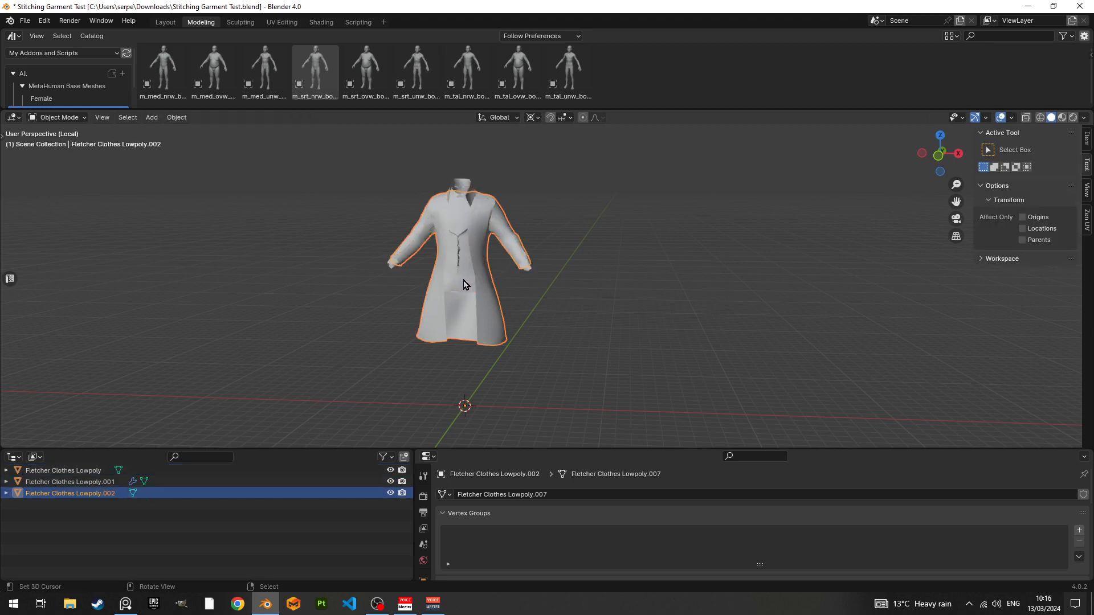
pyautogui.click(463, 283)
pyautogui.press('h')
pyautogui.click(472, 289)
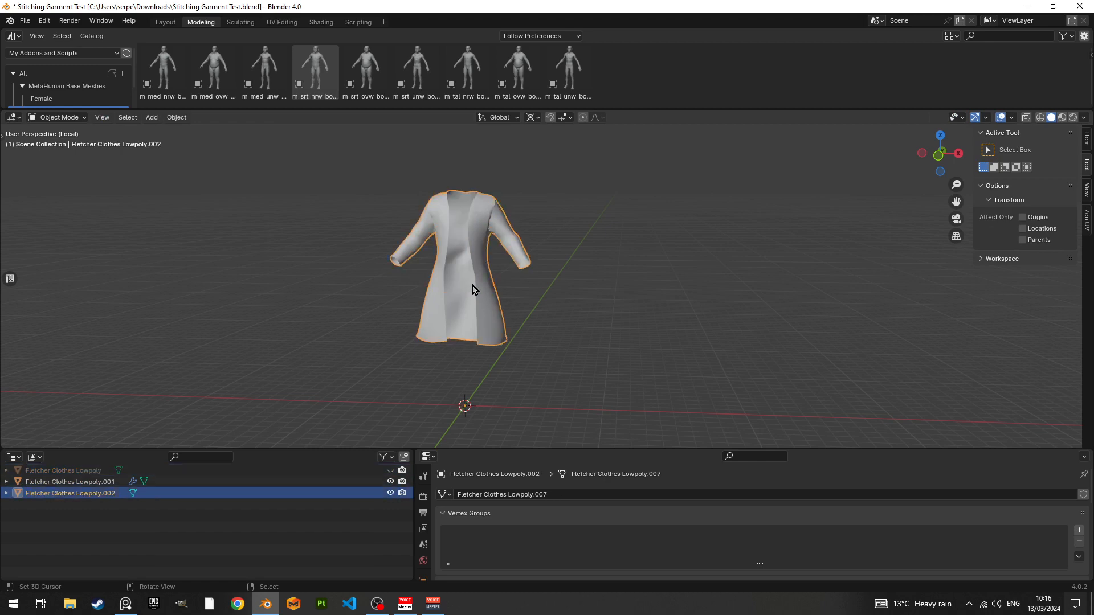
pyautogui.press('Tab')
# Step: Select the coat's linked front panel and try moving it away from the neighbouring pieces
pyautogui.scroll(5, 472, 289)
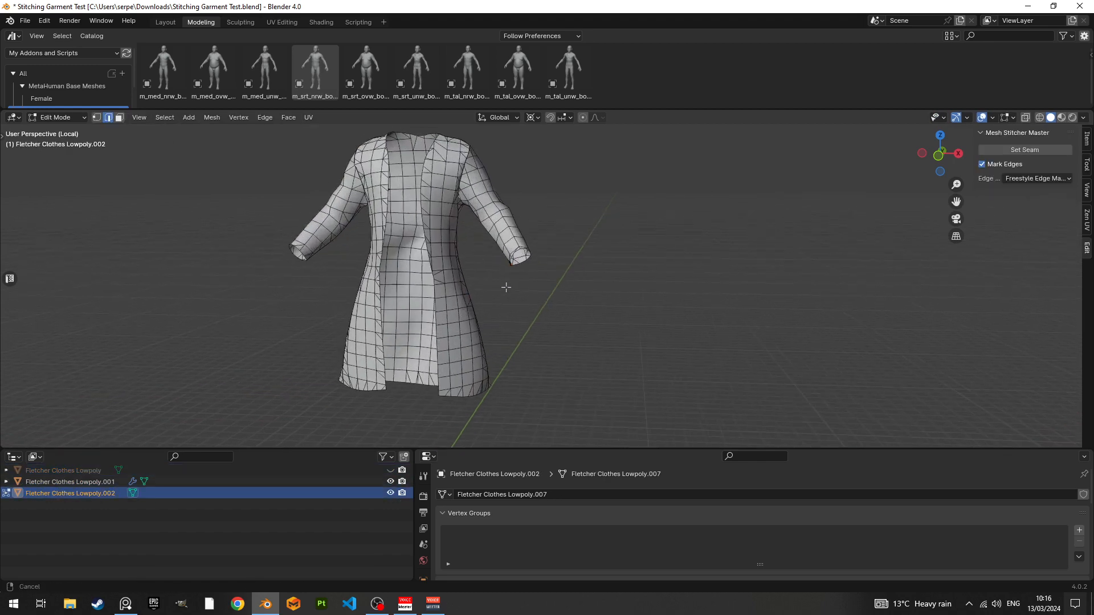
pyautogui.scroll(-2, 545, 302)
pyautogui.moveTo(546, 302); pyautogui.dragTo(501, 306, button='middle')
pyautogui.scroll(4, 502, 307)
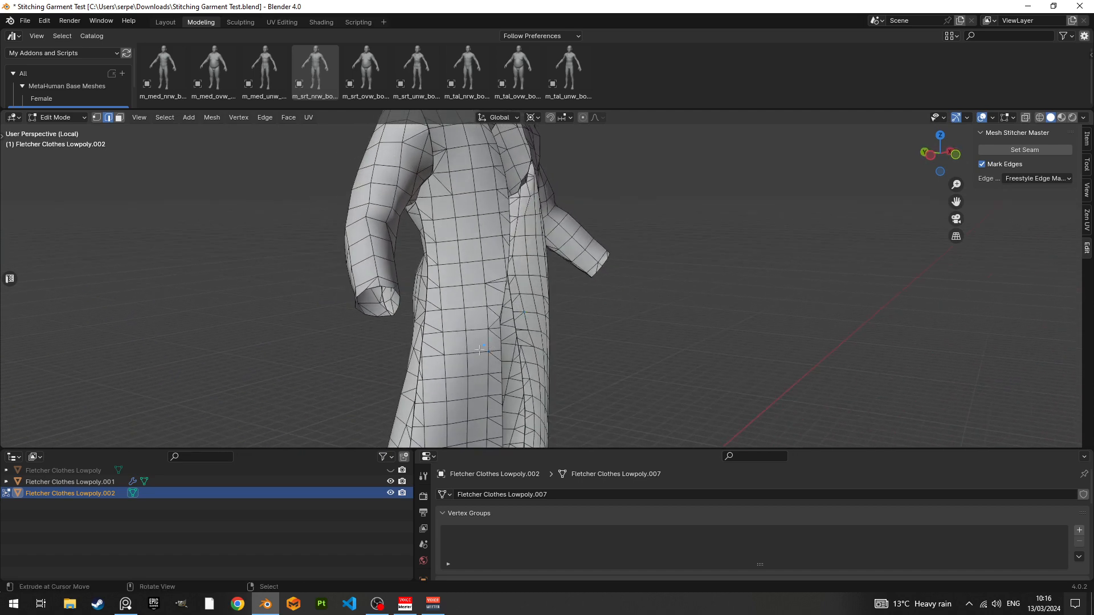
pyautogui.press('l')
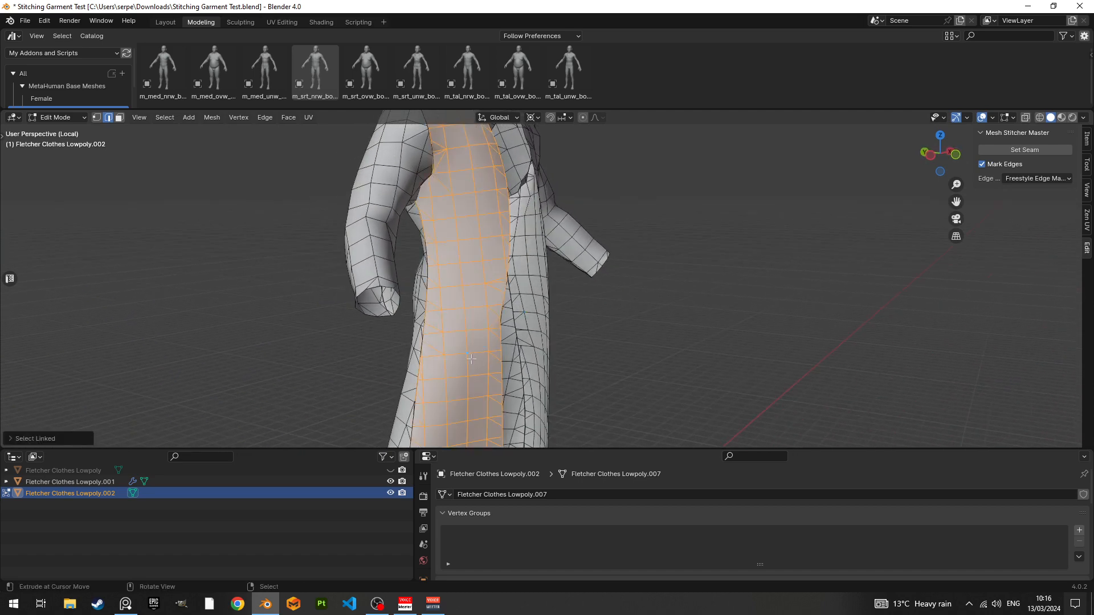
pyautogui.press('g')
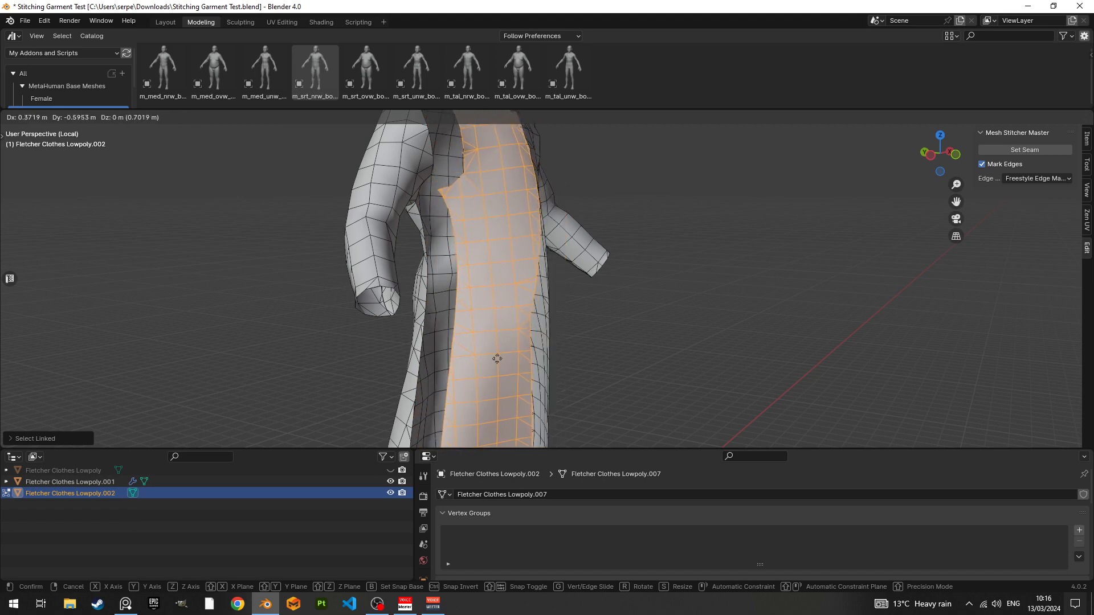
pyautogui.rightClick(498, 359)
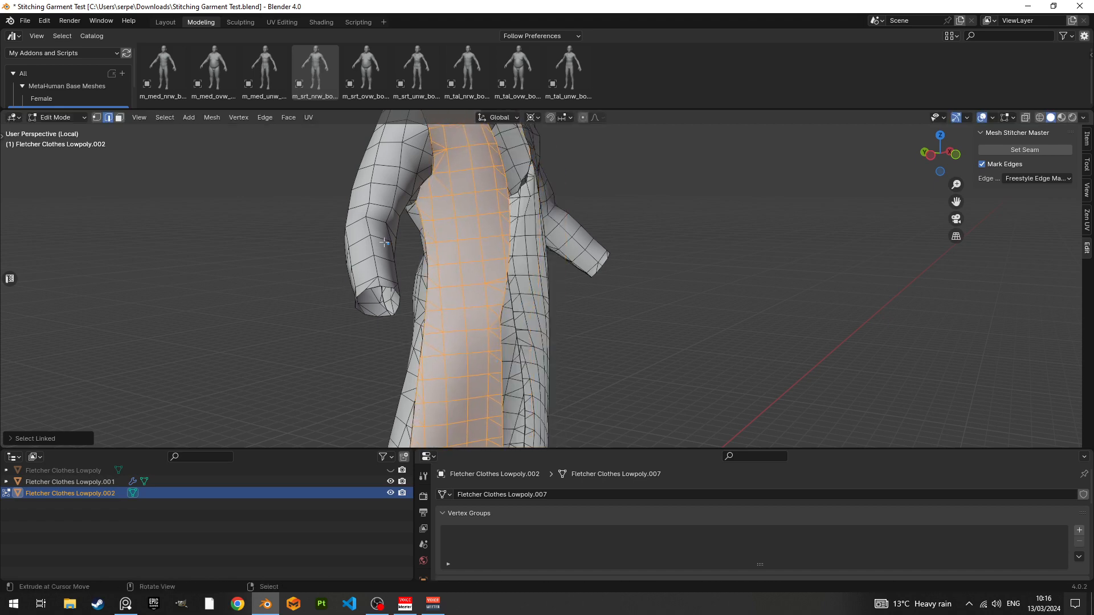
# Step: Select the linked coat sleeve on its own, try moving it off the coat, and clear the selection
pyautogui.press('l')
pyautogui.click(620, 295)
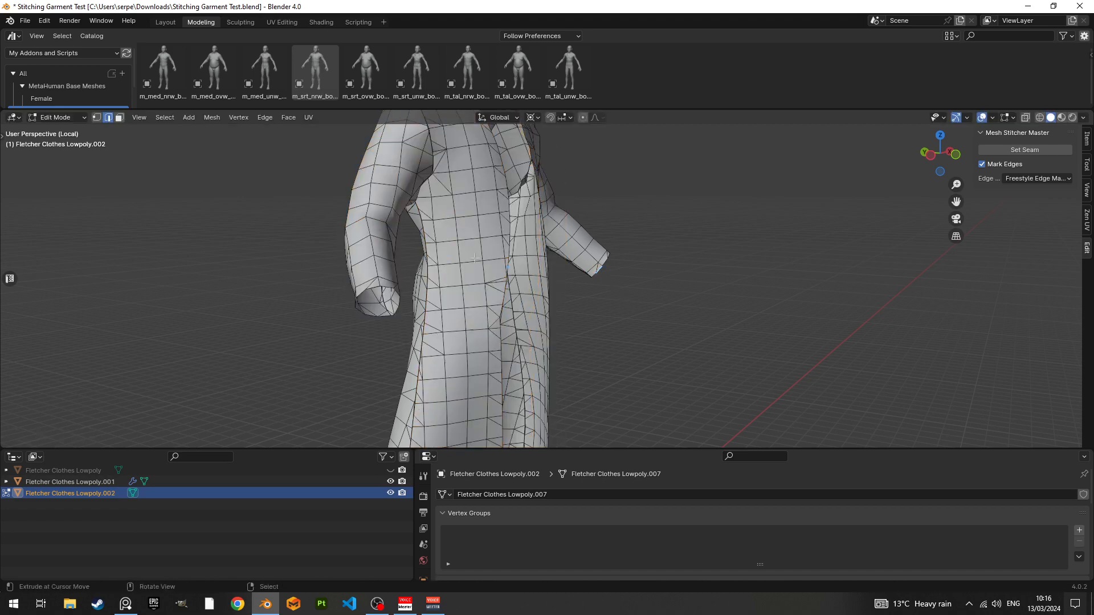
pyautogui.press('l')
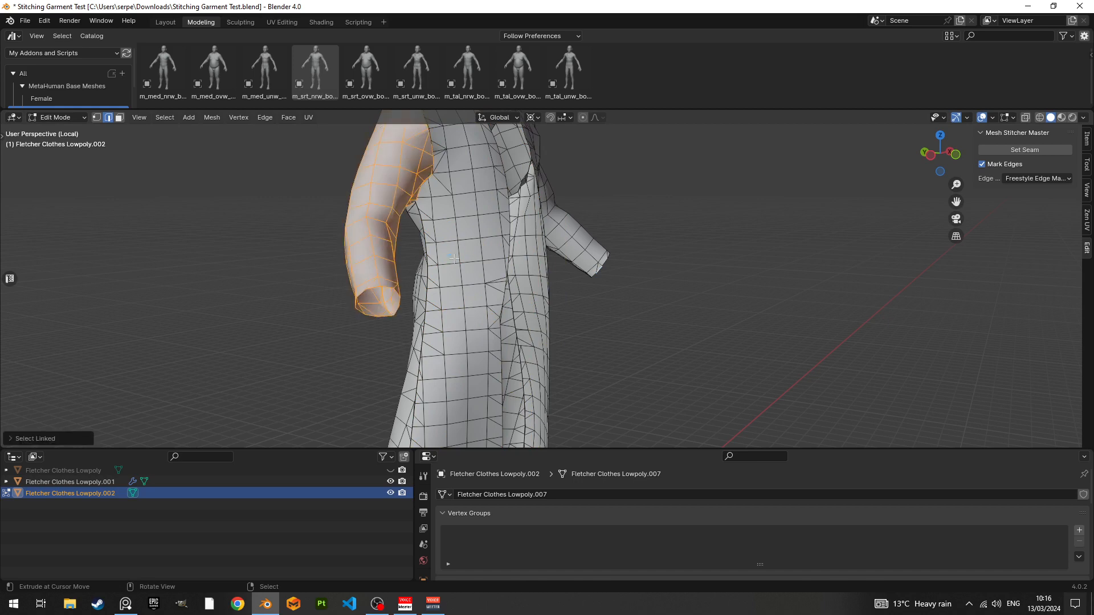
pyautogui.scroll(-3, 454, 258)
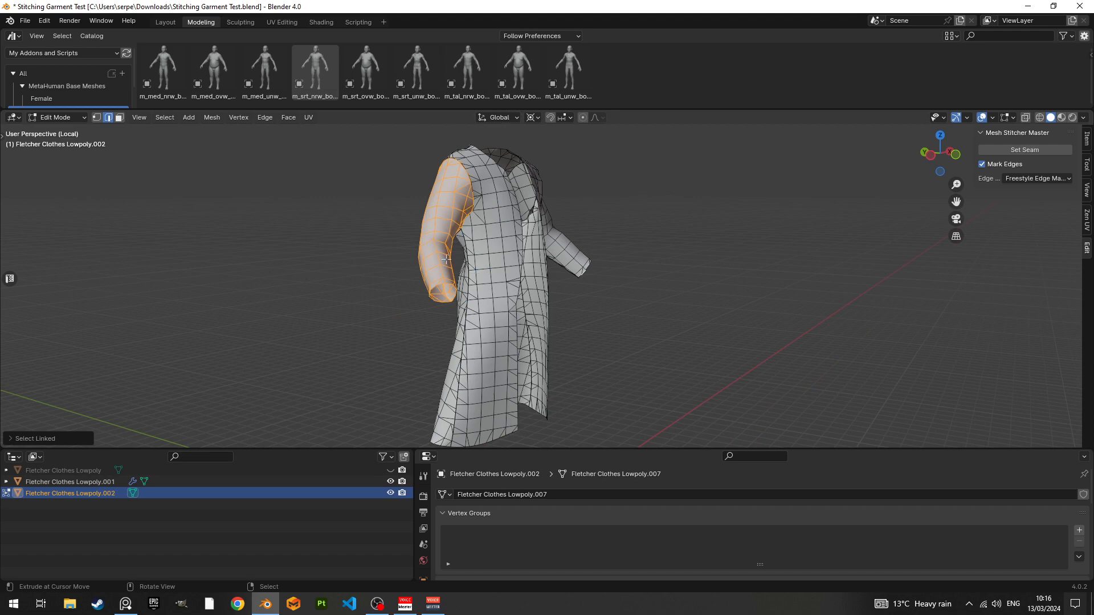
pyautogui.press('g')
pyautogui.press('Escape')
pyautogui.moveTo(524, 273); pyautogui.dragTo(650, 320, button='middle')
pyautogui.click(652, 324)
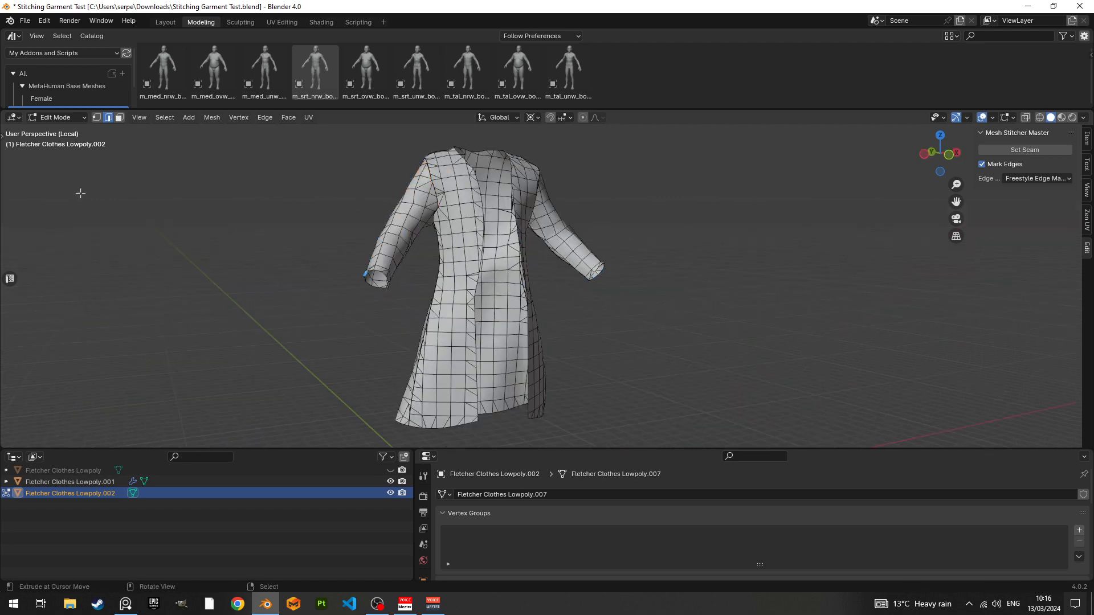
# Step: Activate the Select Box tool for editing the coat mesh
pyautogui.press('t')
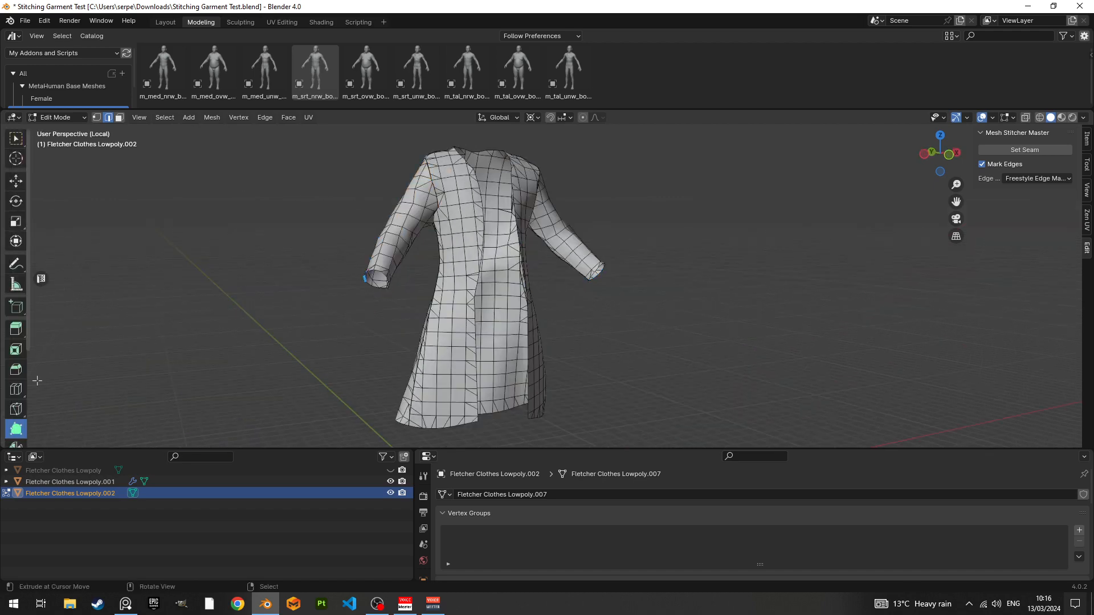
pyautogui.click(21, 141)
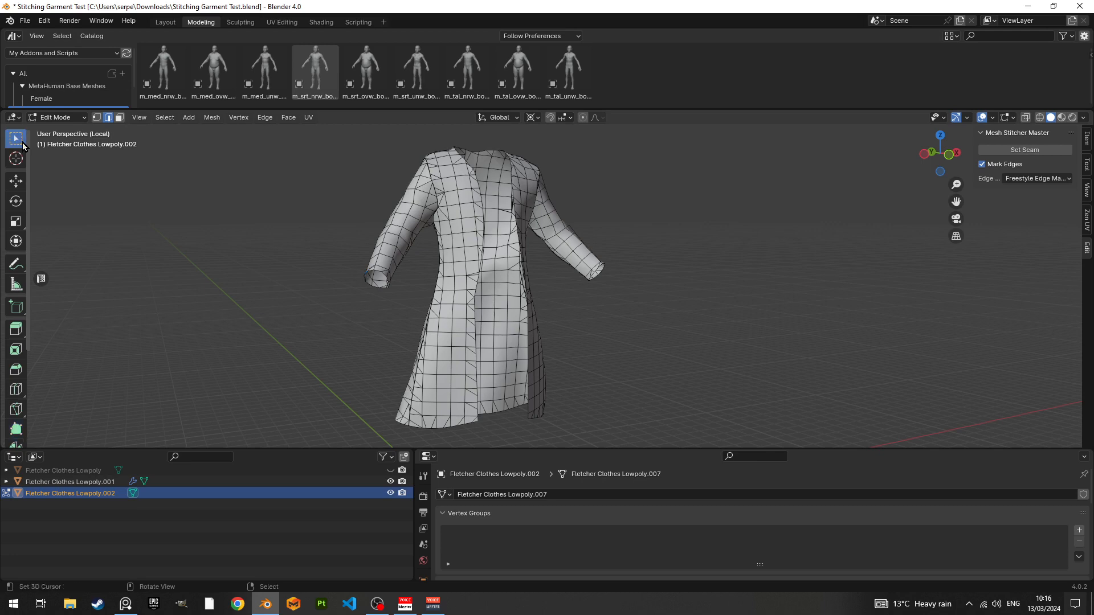
pyautogui.press('t')
# Step: Hide the sleeve, isolate the linked front panel beside it by hiding all unselected geometry, and deselect everything
pyautogui.moveTo(294, 225); pyautogui.dragTo(450, 248, button='middle')
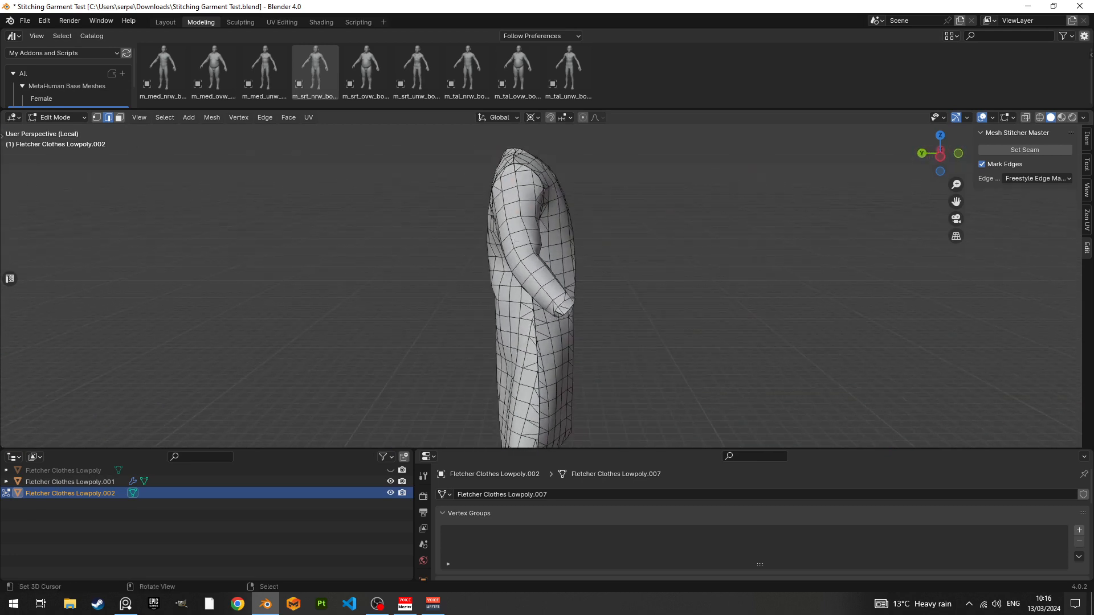
pyautogui.press('l')
pyautogui.press('h')
pyautogui.moveTo(514, 241); pyautogui.dragTo(524, 268, button='middle')
pyautogui.press('l')
pyautogui.press('h')
pyautogui.press('l')
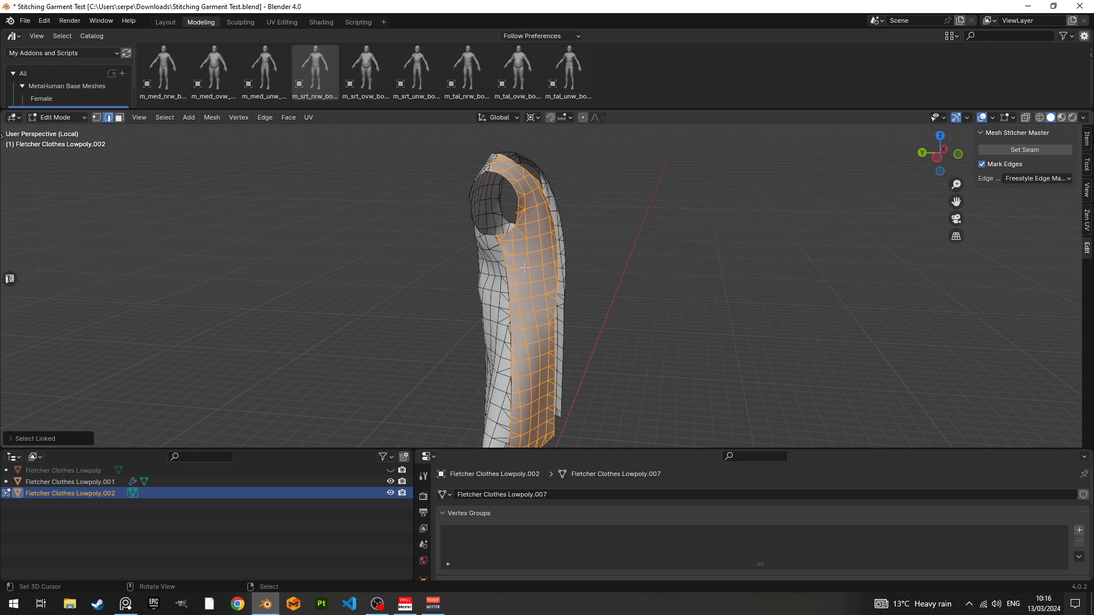
pyautogui.hotkey('shift', 'h')
pyautogui.moveTo(524, 268); pyautogui.dragTo(654, 224, button='middle')
pyautogui.click(659, 269)
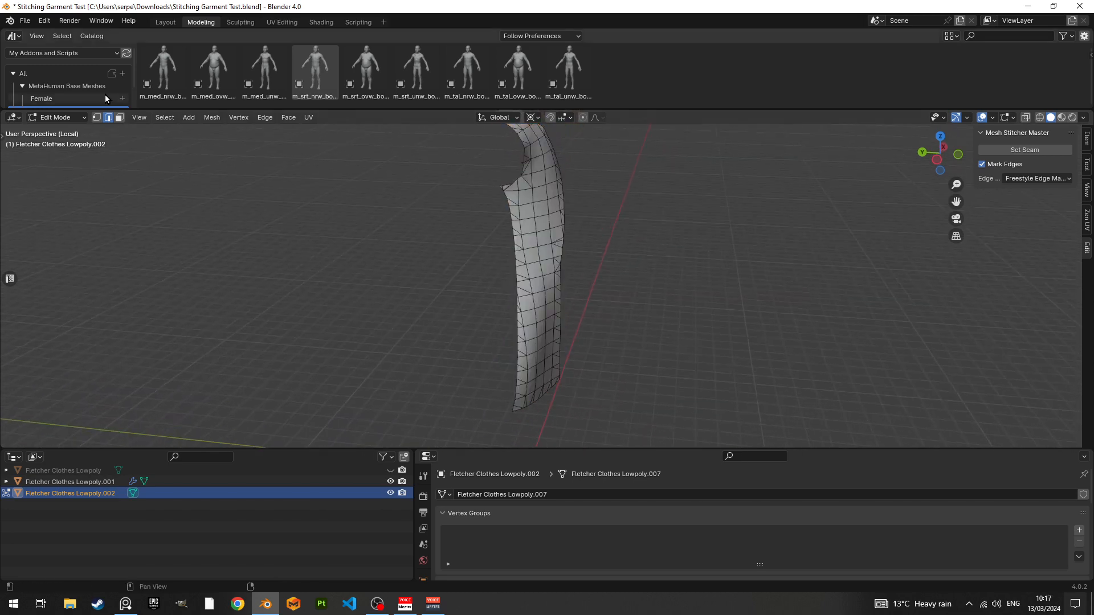
# Step: In vertex selection mode, select the shortest path along the front panel's side edge from the hem corner to the armhole corner
pyautogui.click(95, 116)
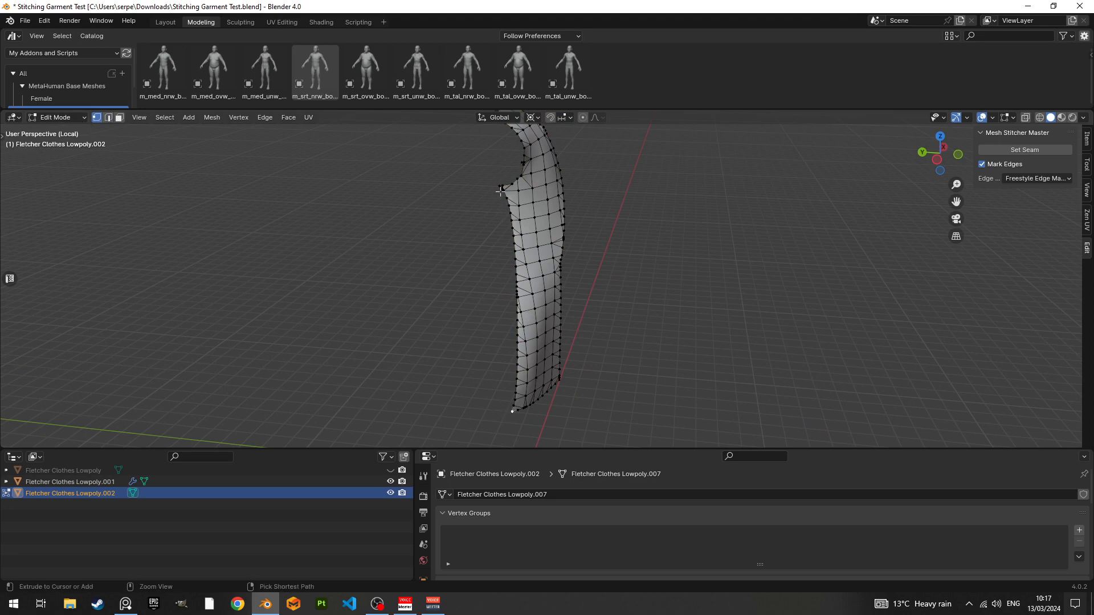
pyautogui.keyDown('ctrl'); pyautogui.moveTo(507, 232); pyautogui.dragTo(527, 274, button='middle'); pyautogui.keyUp('ctrl')
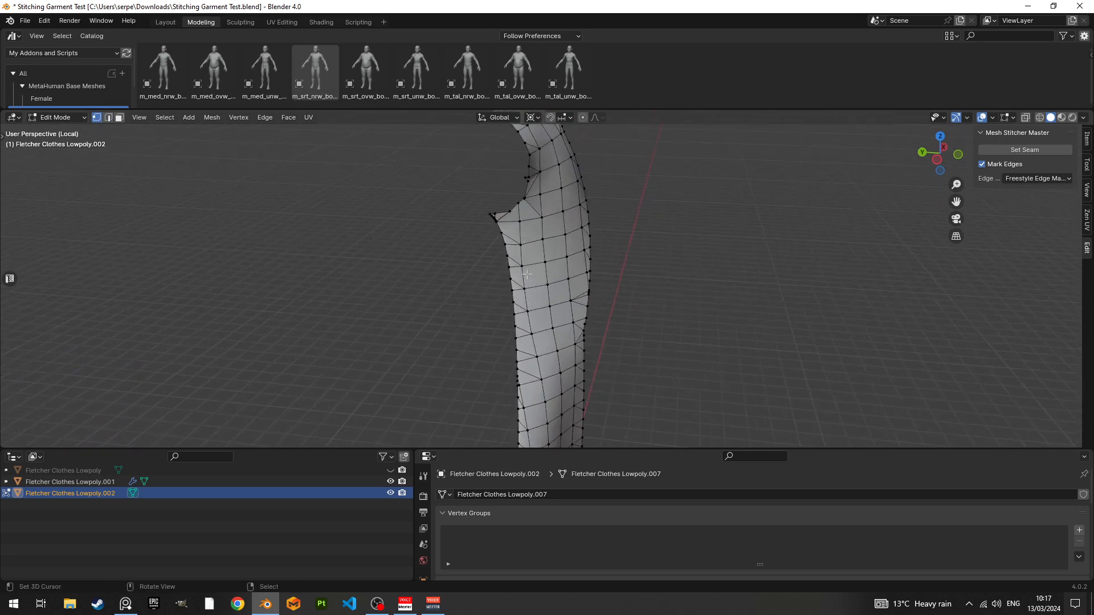
pyautogui.scroll(4, 489, 227)
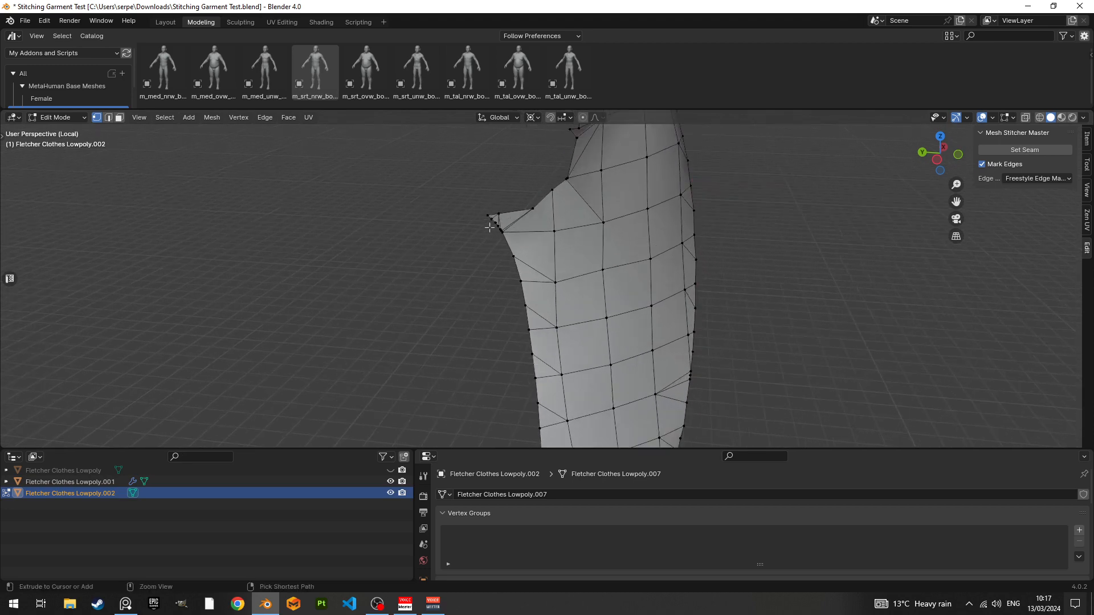
pyautogui.keyDown('ctrl'); pyautogui.click(487, 214); pyautogui.keyUp('ctrl')
pyautogui.keyDown('ctrl'); pyautogui.moveTo(486, 214); pyautogui.dragTo(587, 243, button='middle'); pyautogui.keyUp('ctrl')
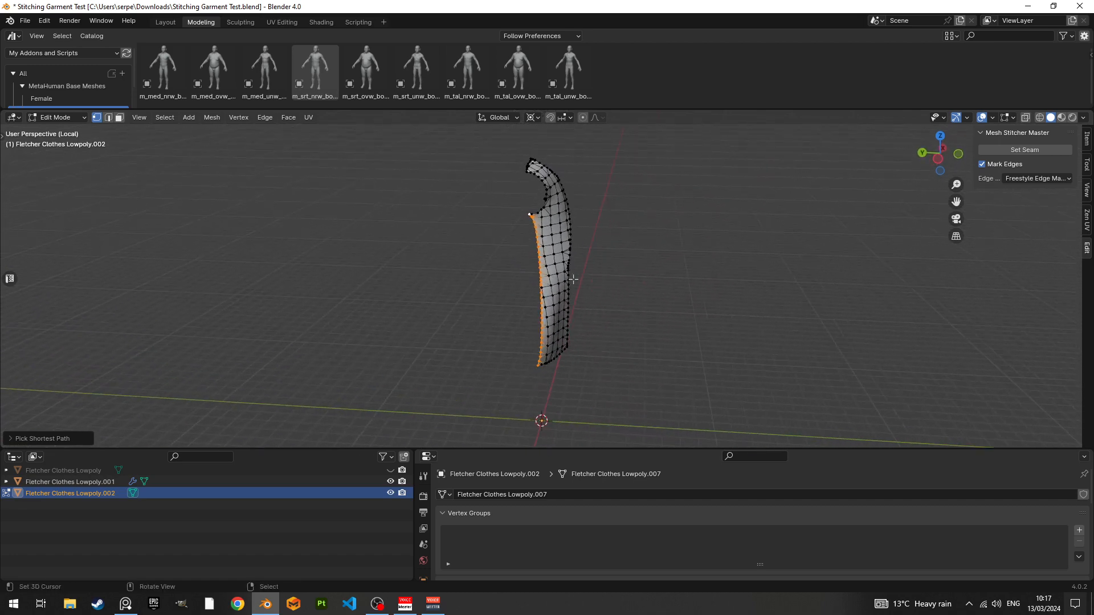
pyautogui.moveTo(556, 305); pyautogui.dragTo(558, 301, button='middle')
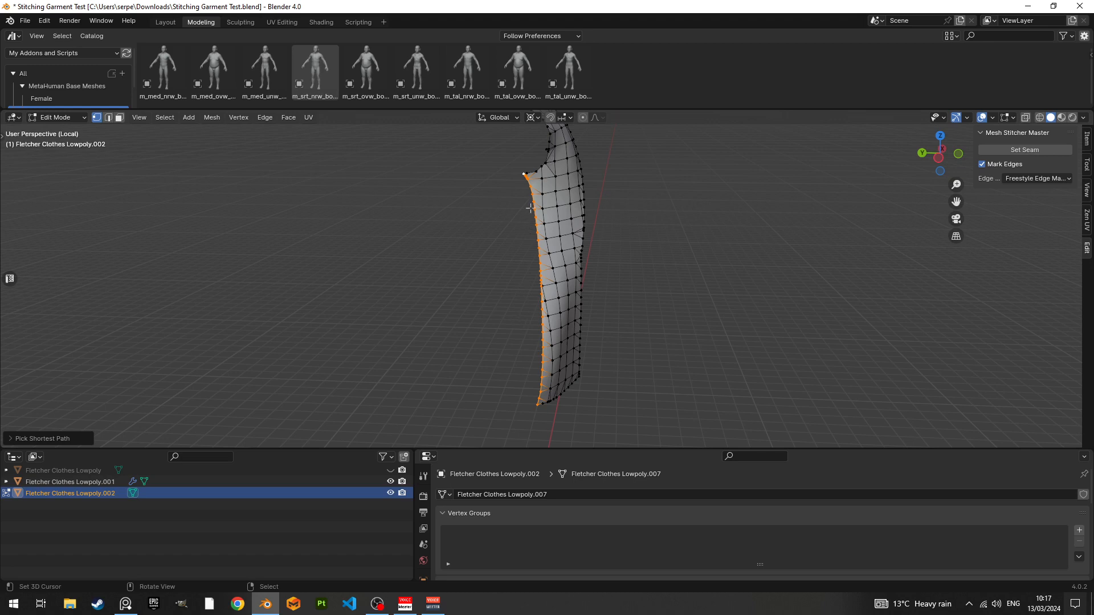
# Step: Examine the available edge mark types in the Mesh Stitcher Master settings, keeping Freestyle Edge Mark
pyautogui.click(1037, 179)
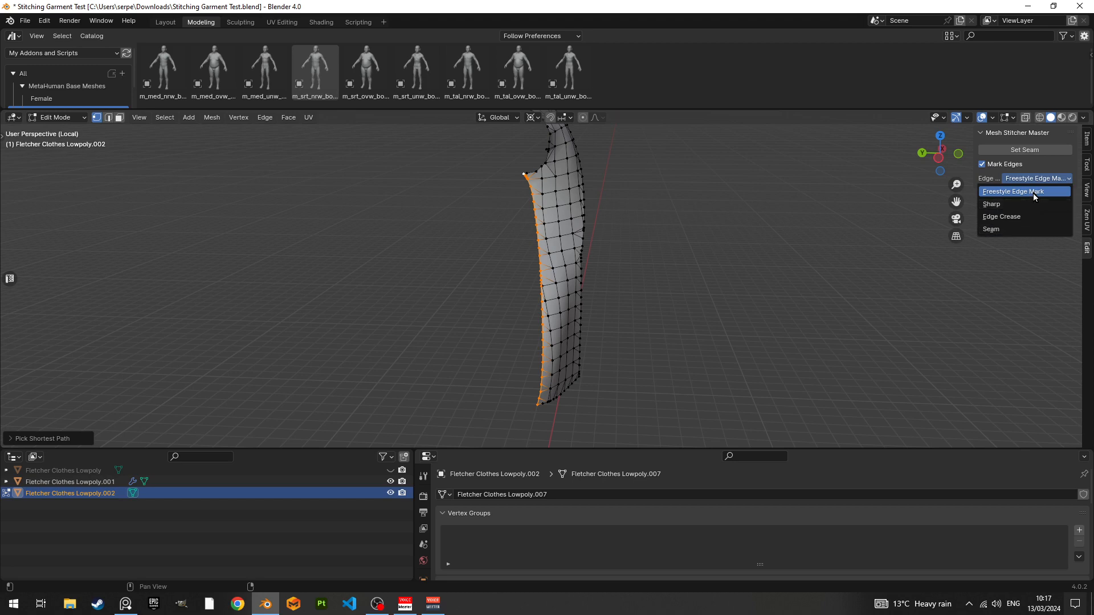
pyautogui.click(996, 174)
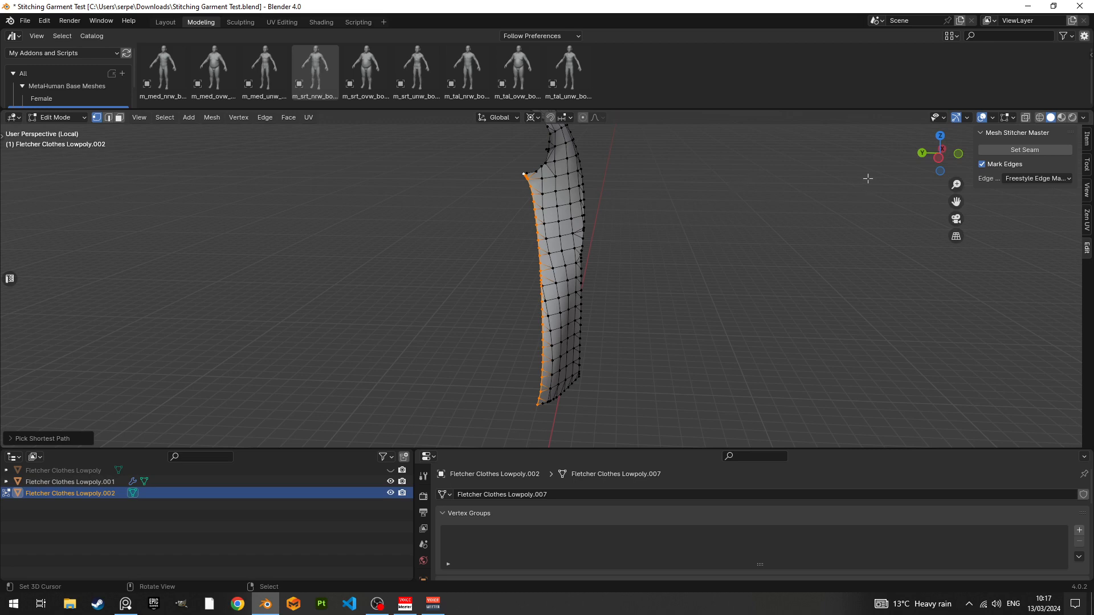
pyautogui.click(1057, 179)
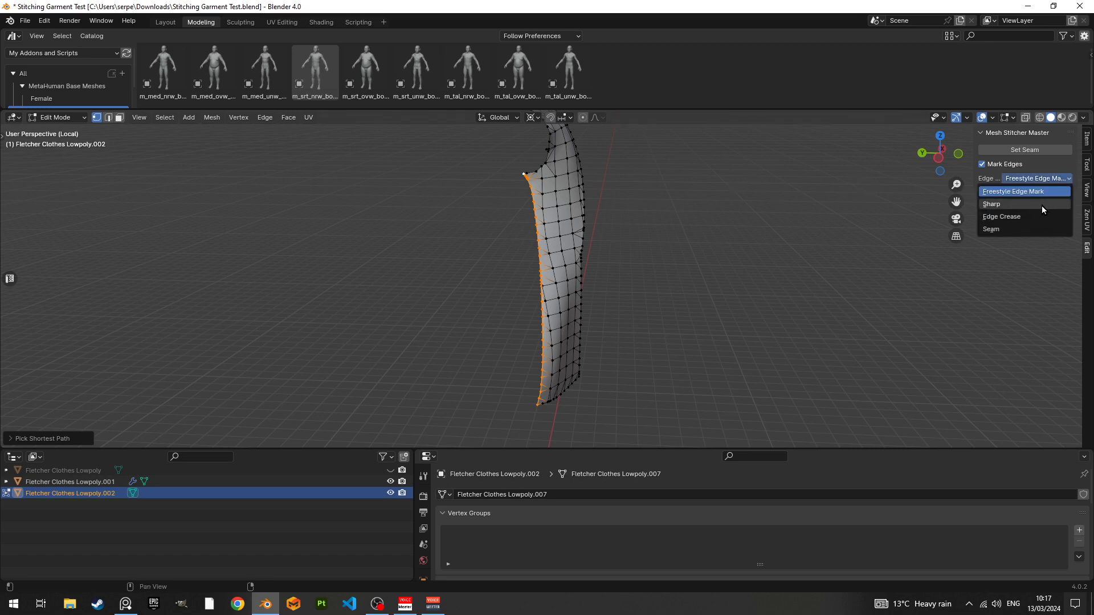
pyautogui.click(1048, 173)
pyautogui.click(1044, 176)
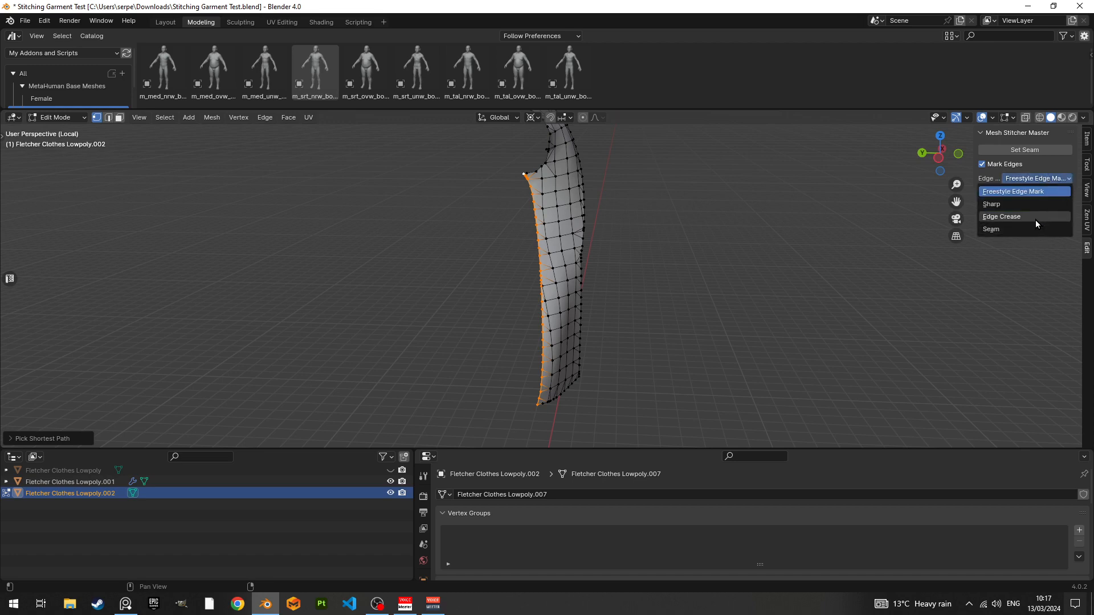
pyautogui.click(1044, 166)
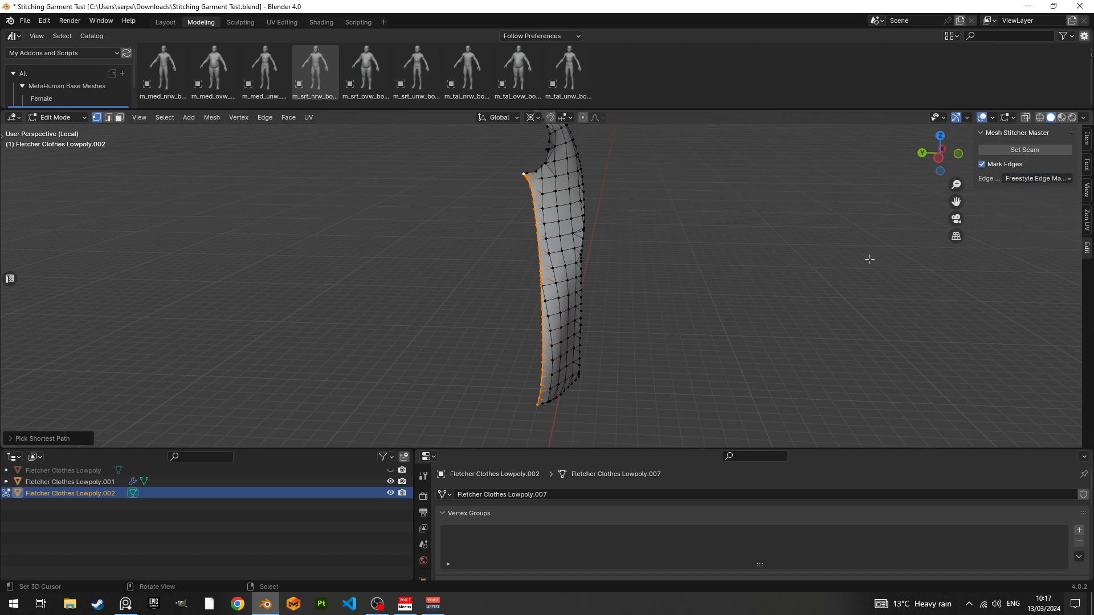
# Step: Set the selected side edge of the front panel as the first stitching seam, with edge marking enabled
pyautogui.moveTo(754, 283)
pyautogui.mouseDown(button='middle')
pyautogui.moveTo(690, 293)
pyautogui.moveTo(747, 283)
pyautogui.mouseUp(button='middle')
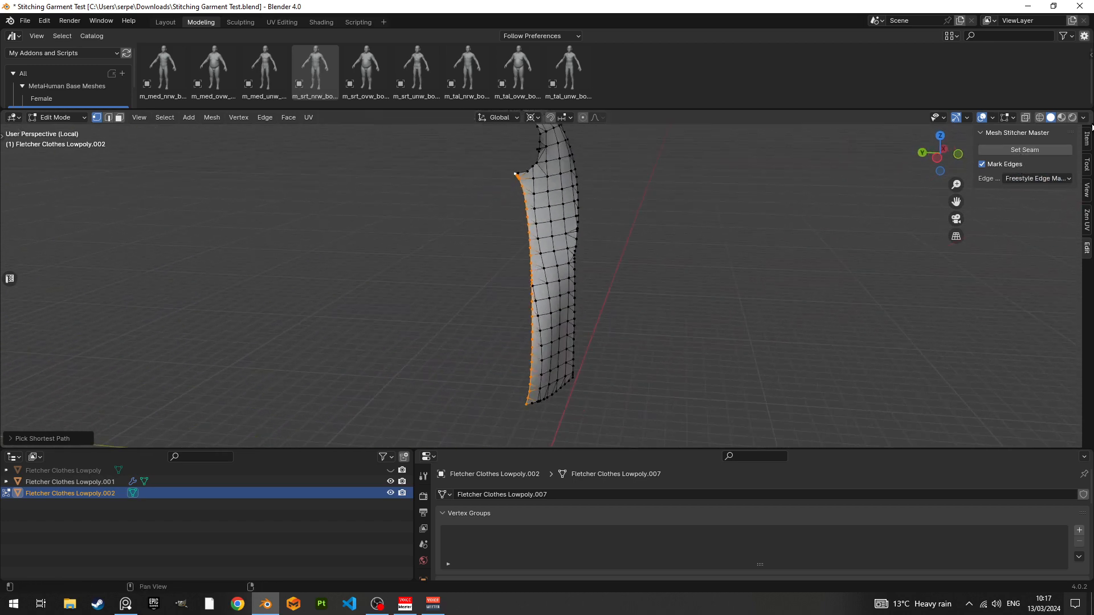
pyautogui.click(1040, 148)
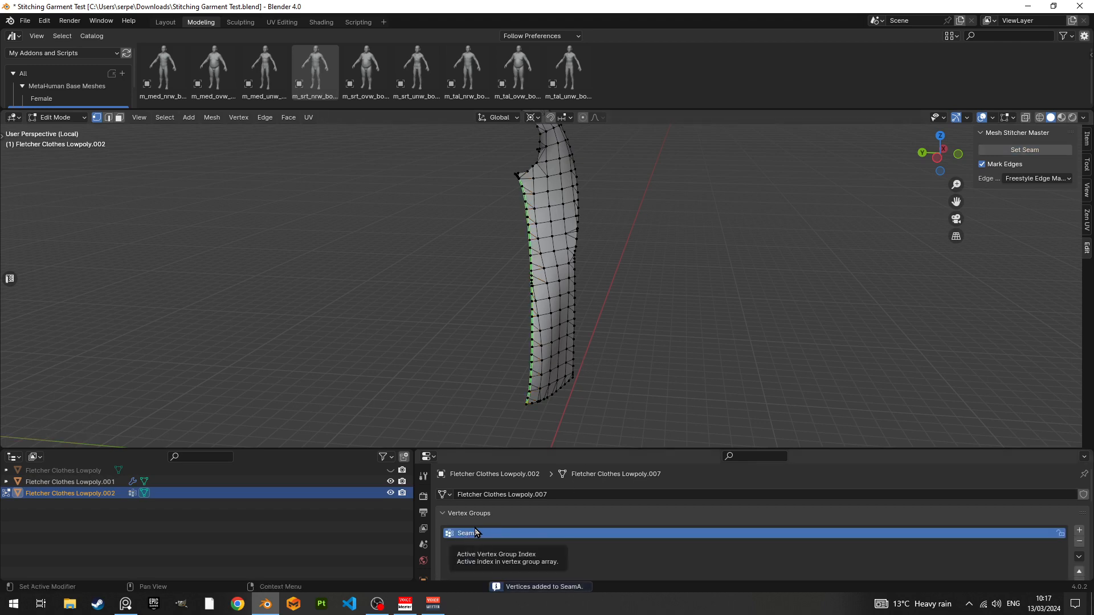
pyautogui.moveTo(638, 338); pyautogui.dragTo(577, 412, button='middle')
pyautogui.scroll(-4, 598, 406)
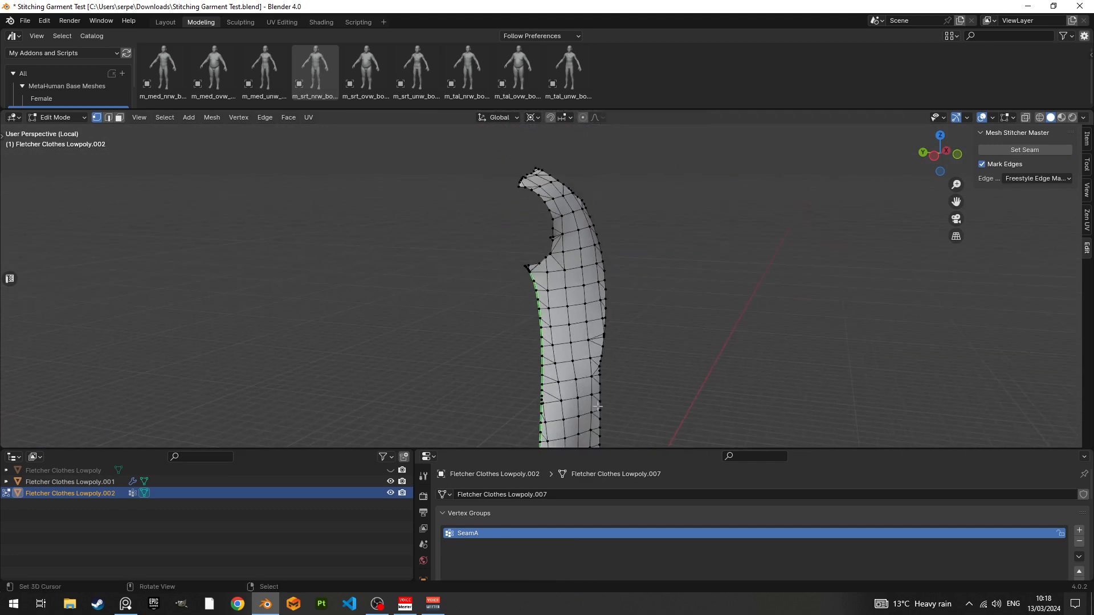
# Step: Reveal the hidden coat parts, select the linked back panel, and isolate it by hiding all unselected geometry
pyautogui.hotkey('ctrl', 'h')
pyautogui.hotkey('alt', 'h')
pyautogui.moveTo(679, 303); pyautogui.dragTo(703, 274, button='middle')
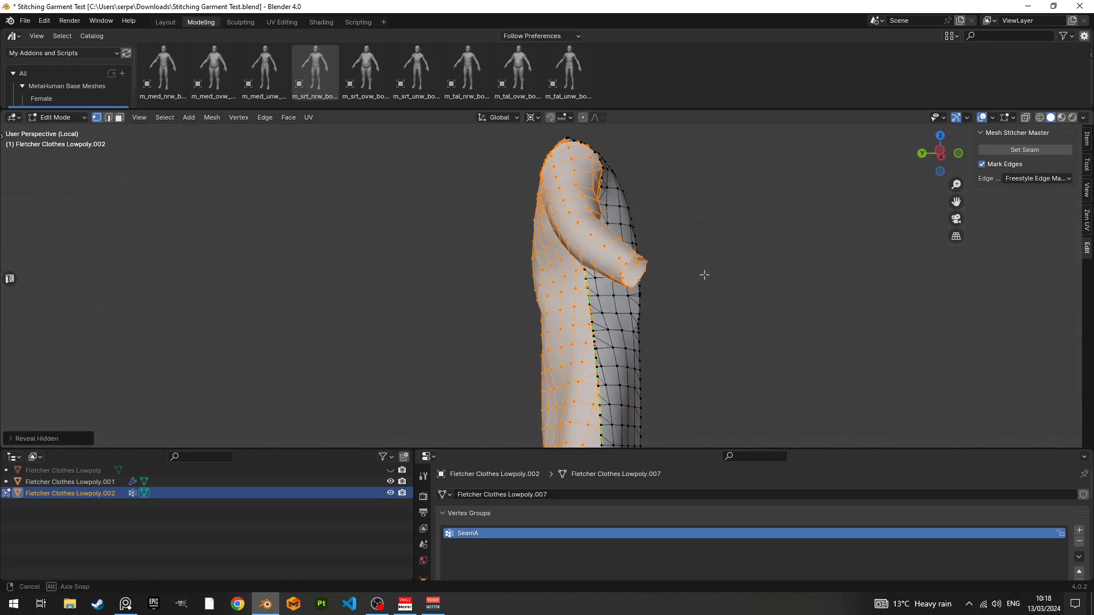
pyautogui.hotkey('ctrl', 'l')
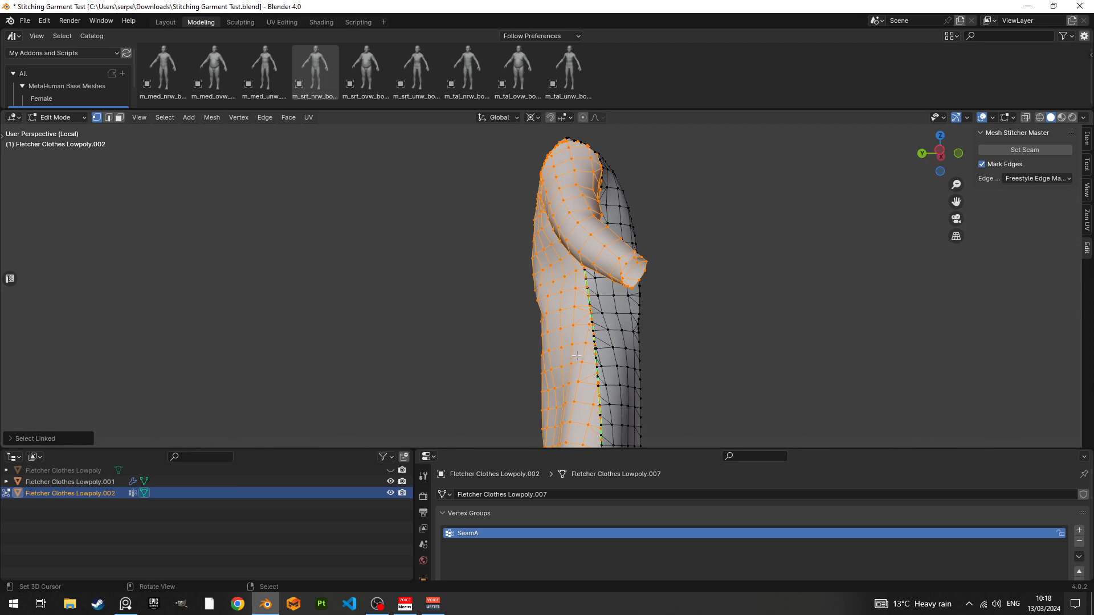
pyautogui.moveTo(576, 356); pyautogui.dragTo(550, 357, button='middle')
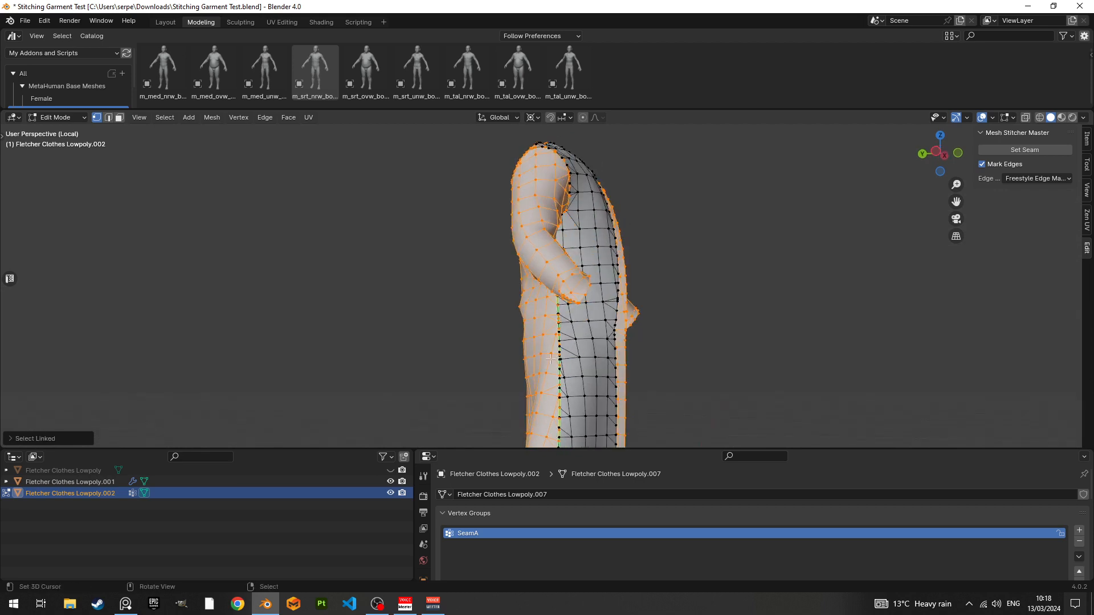
pyautogui.click(752, 364)
pyautogui.click(539, 365)
pyautogui.hotkey('ctrl', 'l')
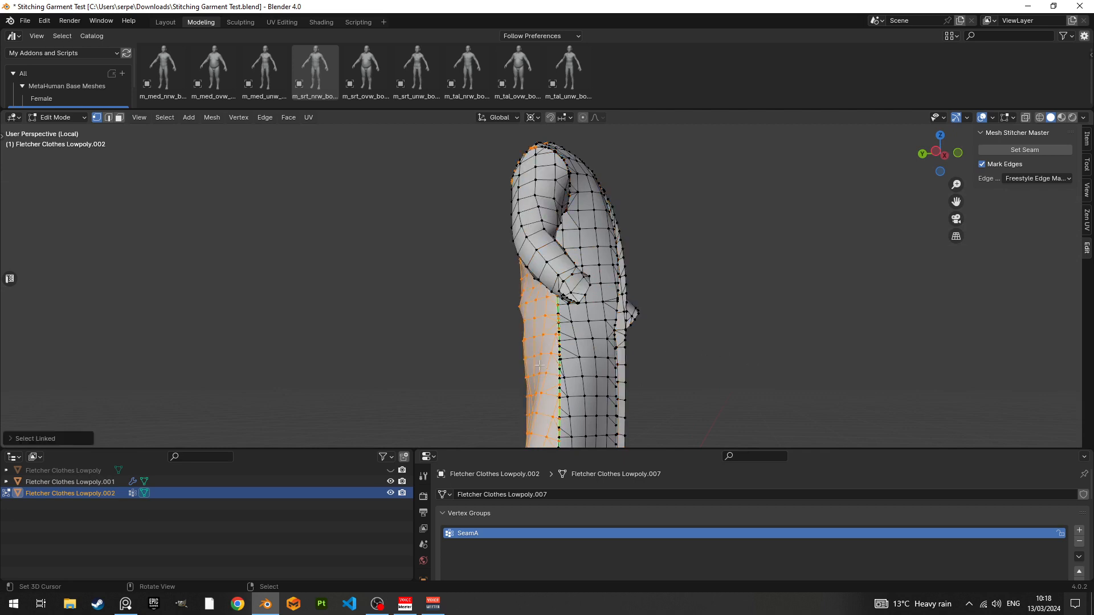
pyautogui.hotkey('shift', 'h')
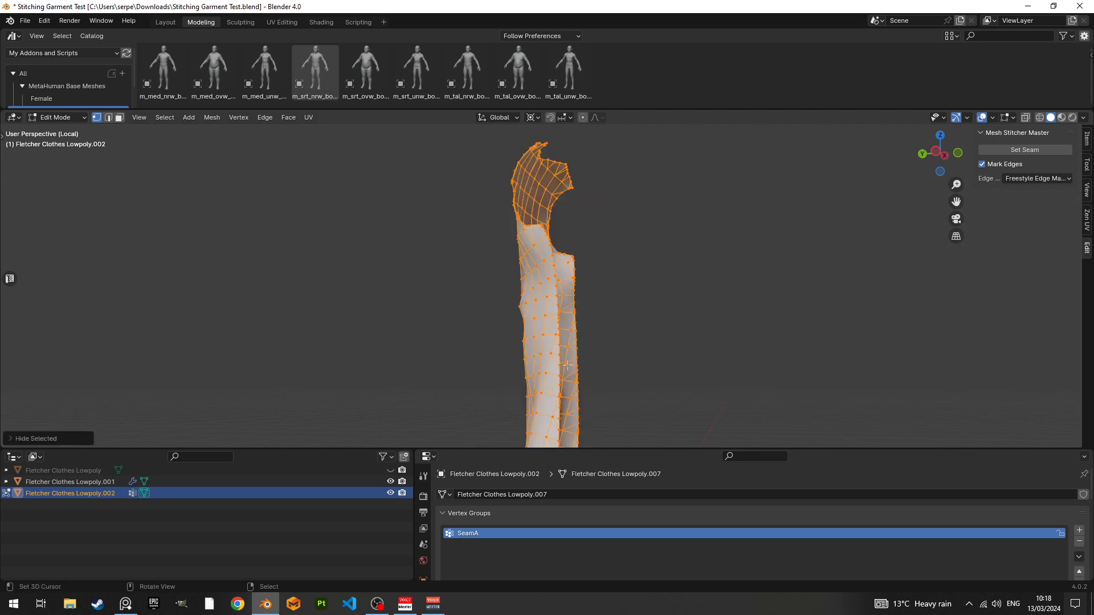
# Step: Select the shortest vertex path along the back panel's side edge from the hem corner to the armhole corner
pyautogui.moveTo(593, 305); pyautogui.dragTo(687, 312, button='middle')
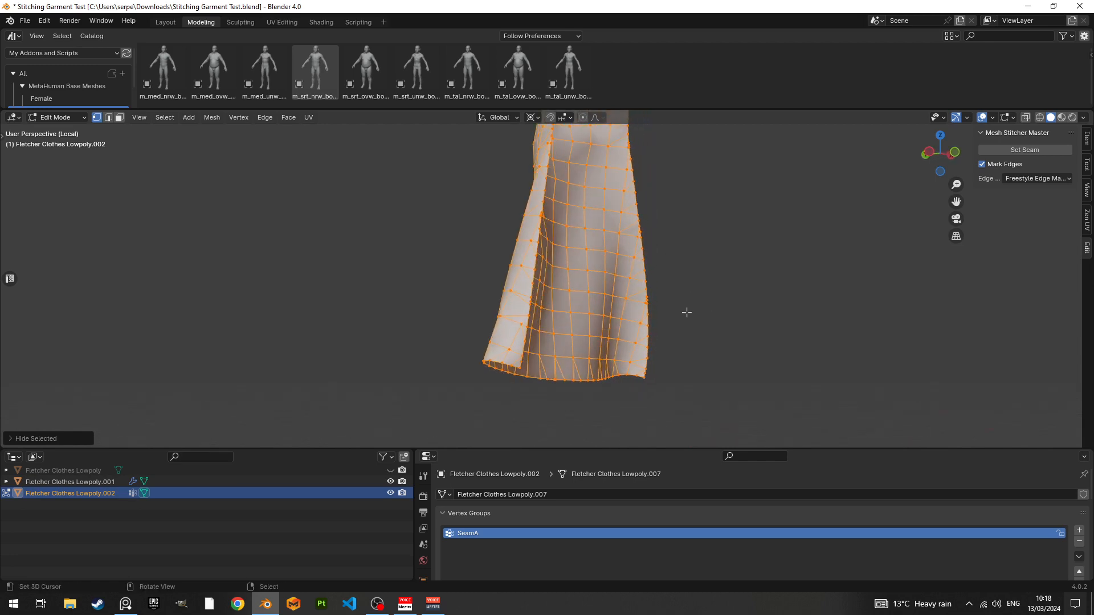
pyautogui.click(522, 364)
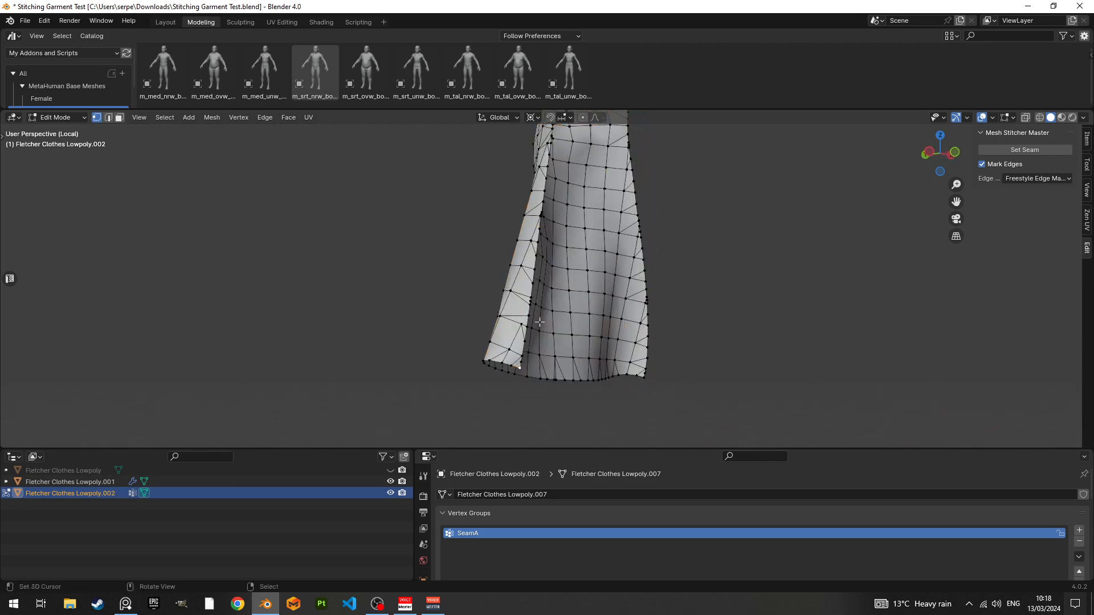
pyautogui.moveTo(538, 322); pyautogui.dragTo(600, 275, button='middle')
pyautogui.scroll(2, 615, 256)
pyautogui.keyDown('shift'); pyautogui.moveTo(663, 193); pyautogui.dragTo(606, 262, button='middle'); pyautogui.keyUp('shift')
pyautogui.scroll(3, 574, 320)
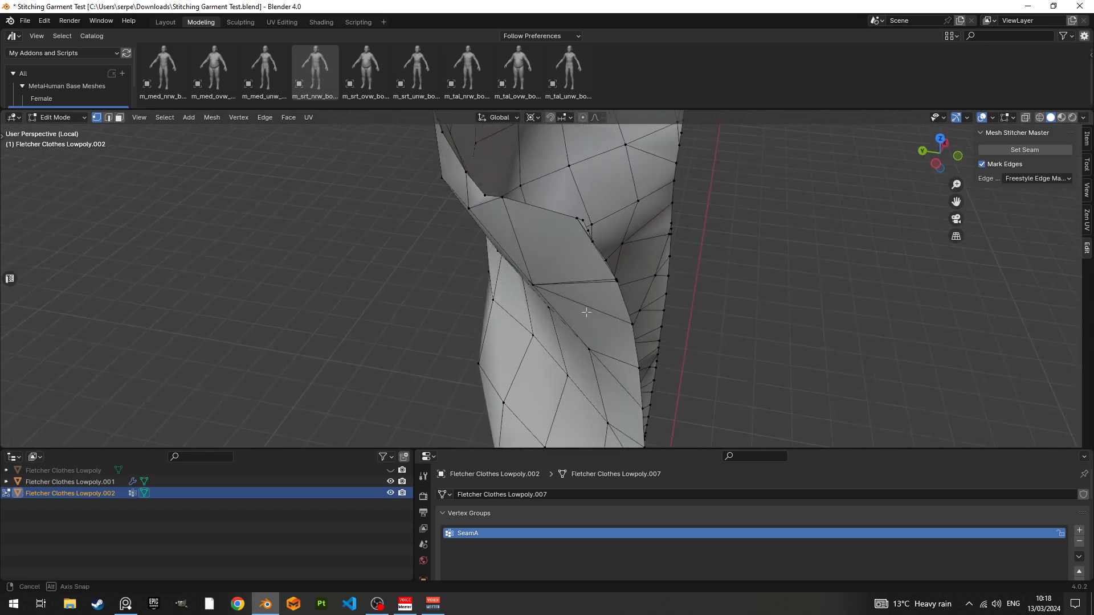
pyautogui.keyDown('ctrl'); pyautogui.click(583, 221); pyautogui.keyUp('ctrl')
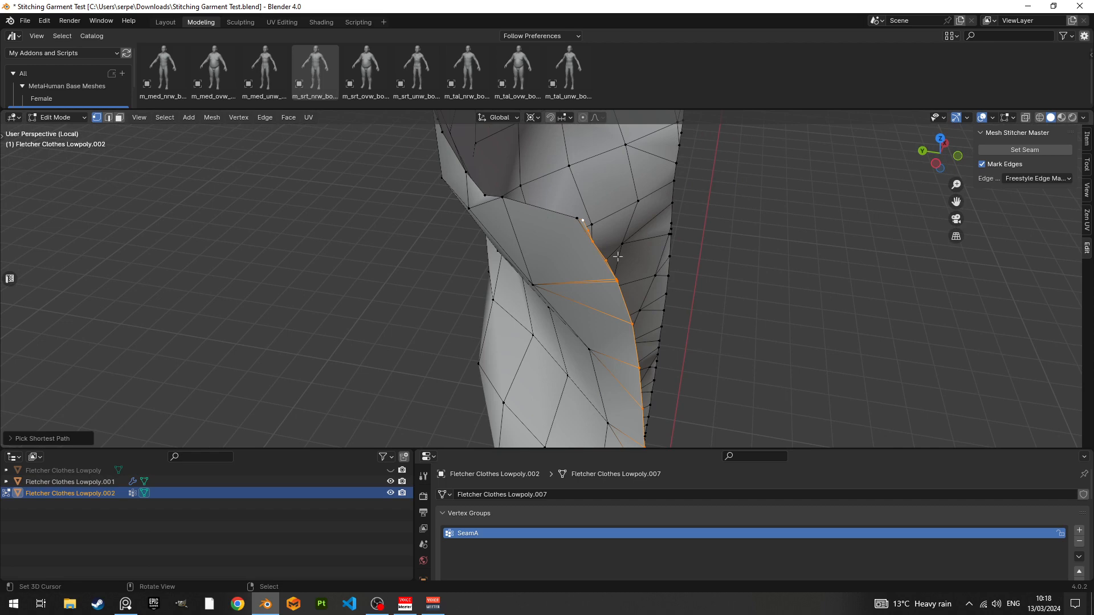
pyautogui.scroll(-4, 617, 257)
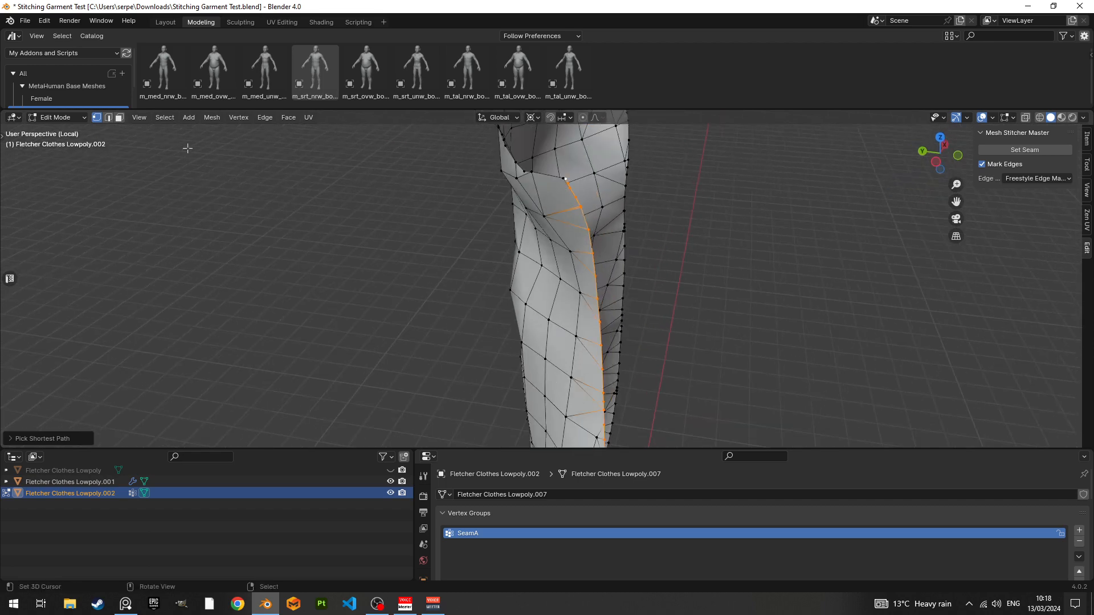
# Step: Switch to edge selection mode and set the back panel's selected side edge as the second stitching seam
pyautogui.click(108, 118)
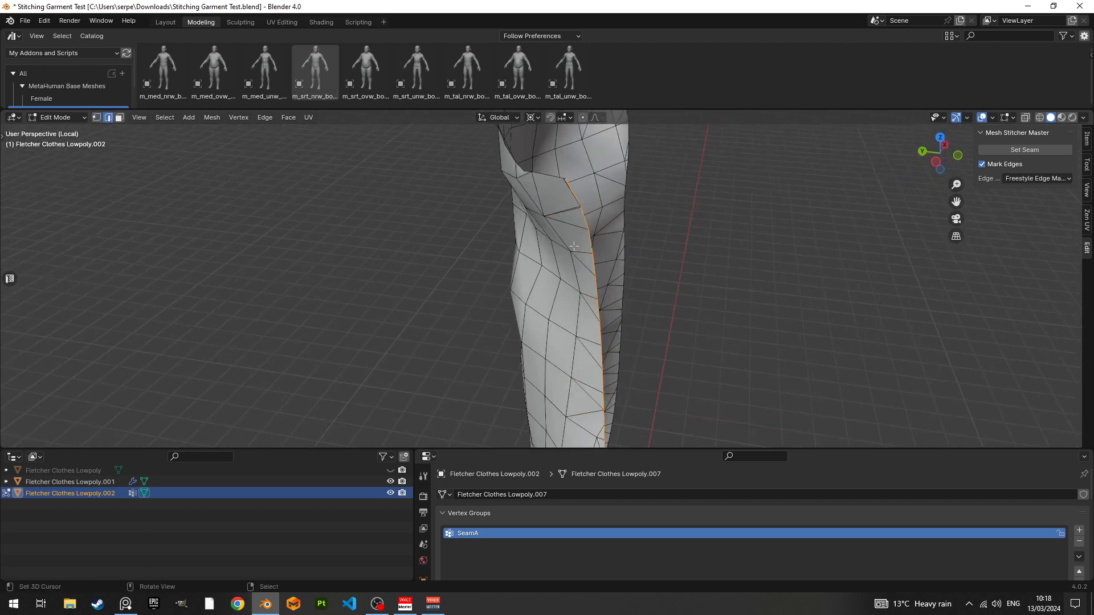
pyautogui.moveTo(574, 246); pyautogui.dragTo(549, 310, button='middle')
pyautogui.scroll(2, 576, 291)
pyautogui.scroll(2, 548, 312)
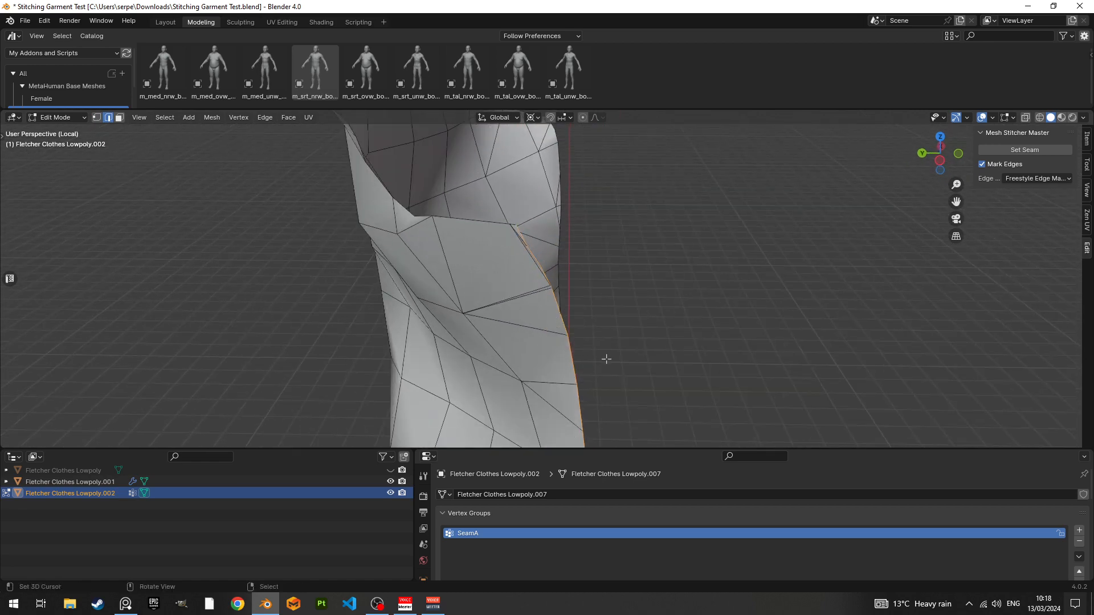
pyautogui.click(1017, 152)
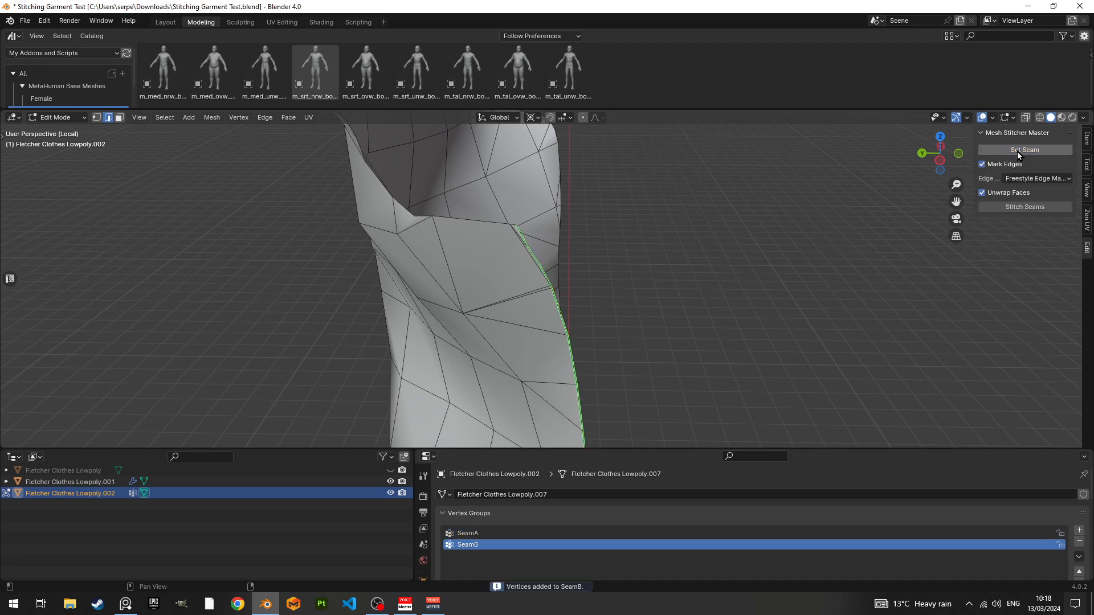
pyautogui.scroll(-3, 723, 261)
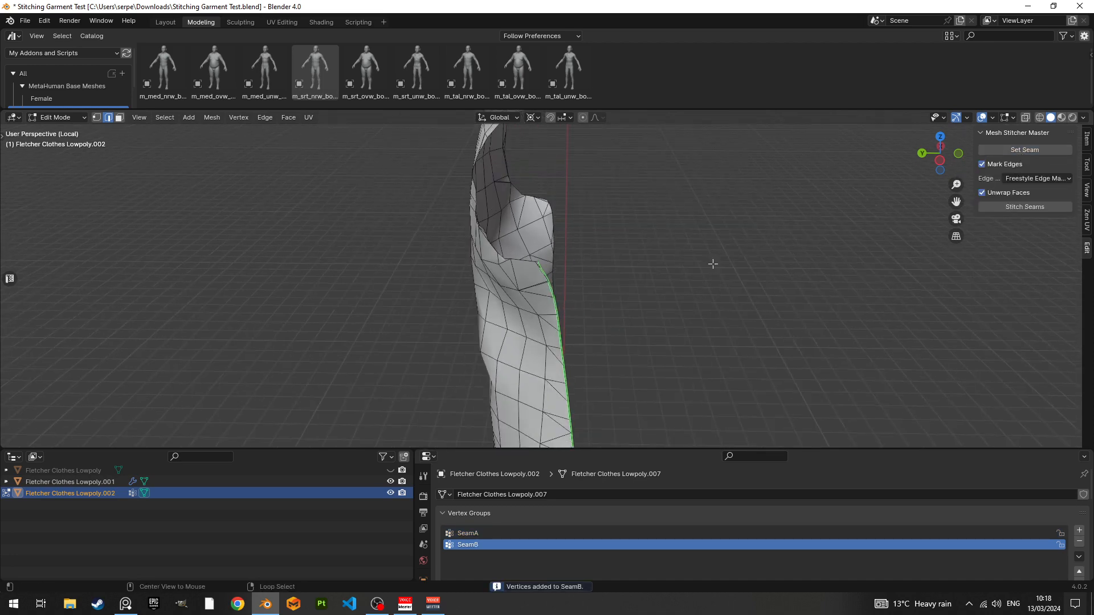
# Step: Reveal all hidden coat parts, deselect everything, and hide the linked sleeve covering the two marked side seams
pyautogui.hotkey('alt', 'h')
pyautogui.moveTo(712, 263); pyautogui.dragTo(663, 262, button='middle')
pyautogui.scroll(-6, 663, 262)
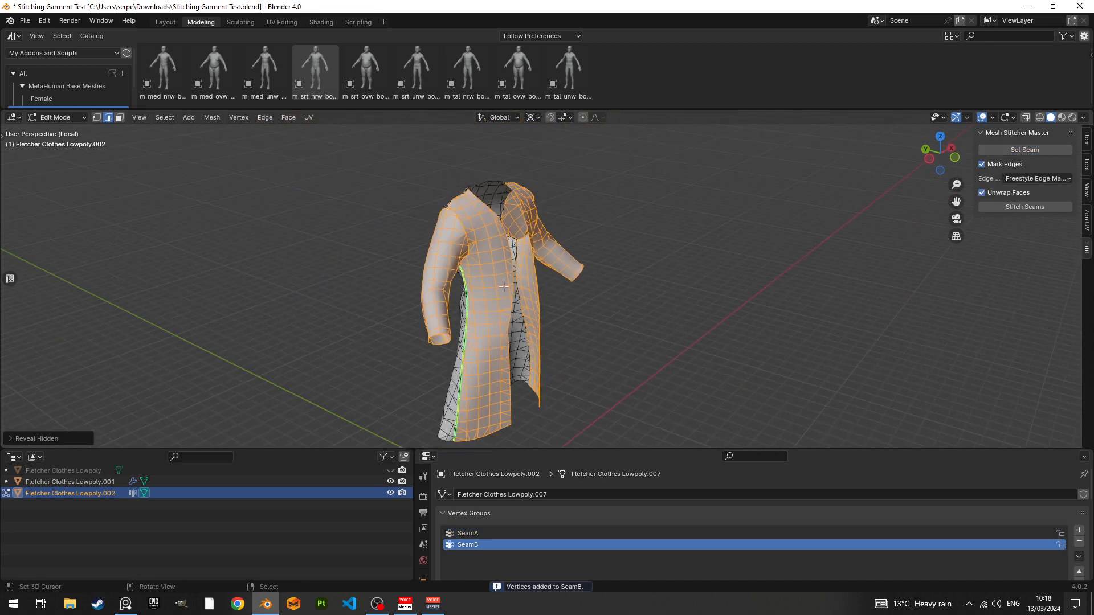
pyautogui.hotkey('alt', 'a')
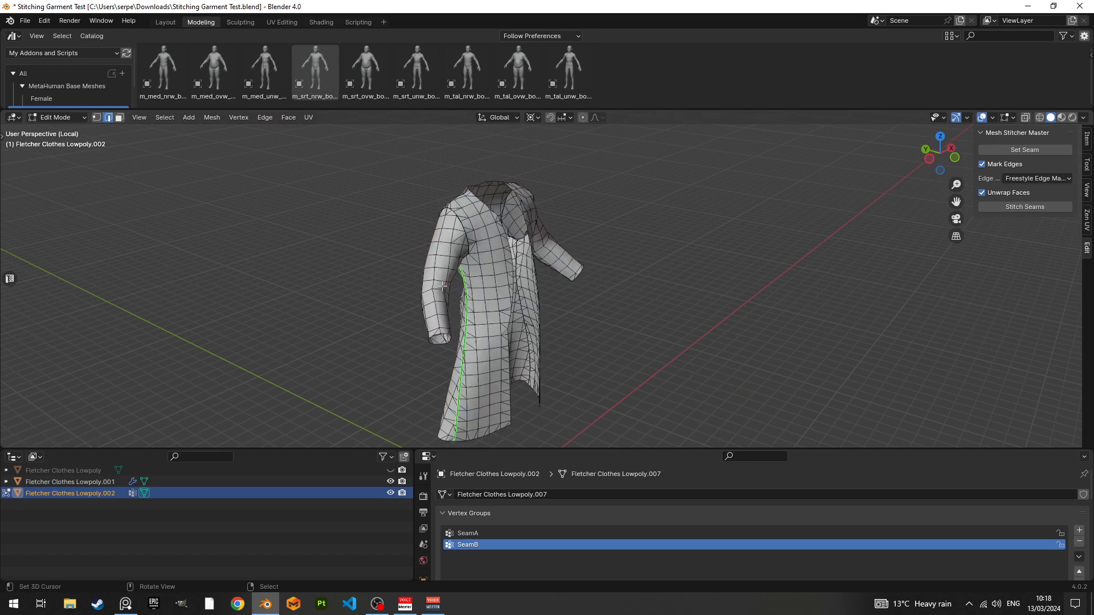
pyautogui.press('l')
pyautogui.press('h')
pyautogui.moveTo(443, 286); pyautogui.dragTo(572, 265, button='middle')
pyautogui.scroll(3, 543, 285)
pyautogui.scroll(-3, 556, 283)
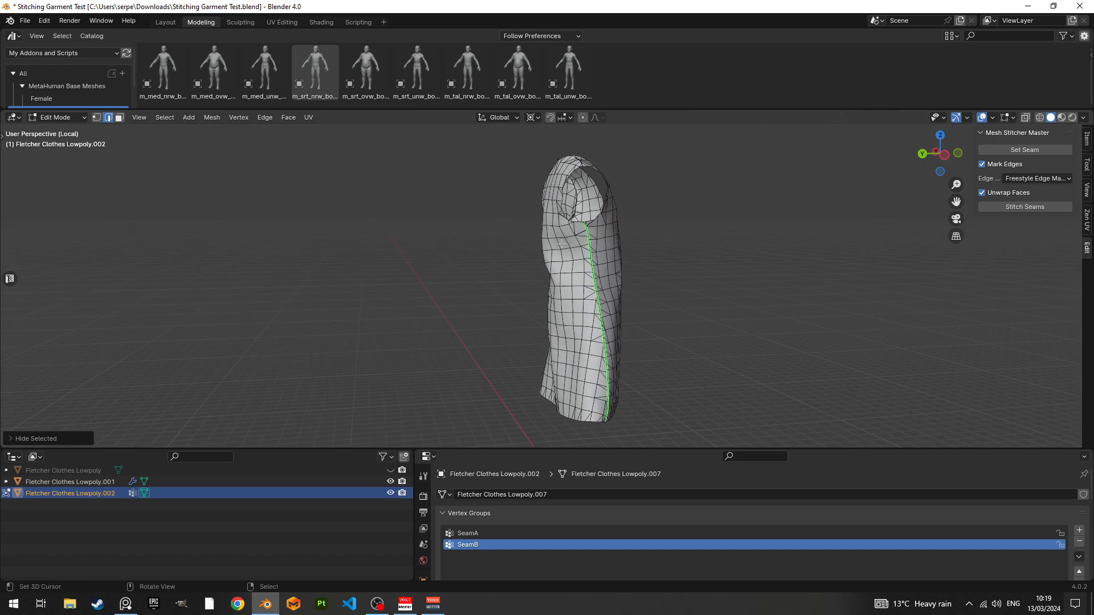
# Step: Stitch the front and back panels together along the two marked side seams, keeping Unwrap Faces enabled
pyautogui.scroll(2, 627, 263)
pyautogui.scroll(-3, 631, 265)
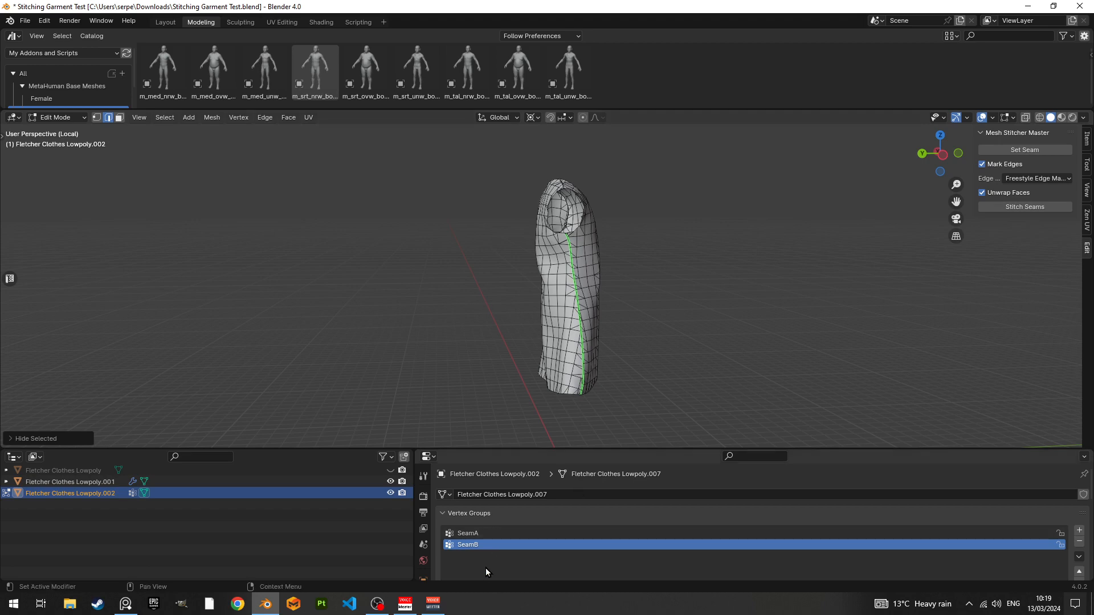
pyautogui.moveTo(649, 301); pyautogui.dragTo(632, 300, button='middle')
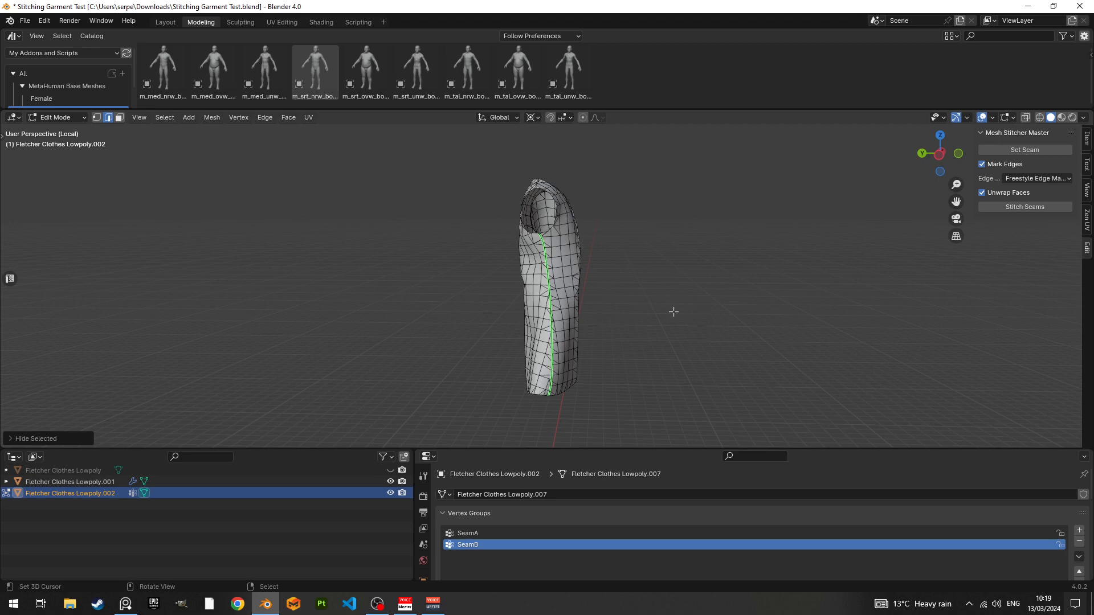
pyautogui.scroll(5, 622, 270)
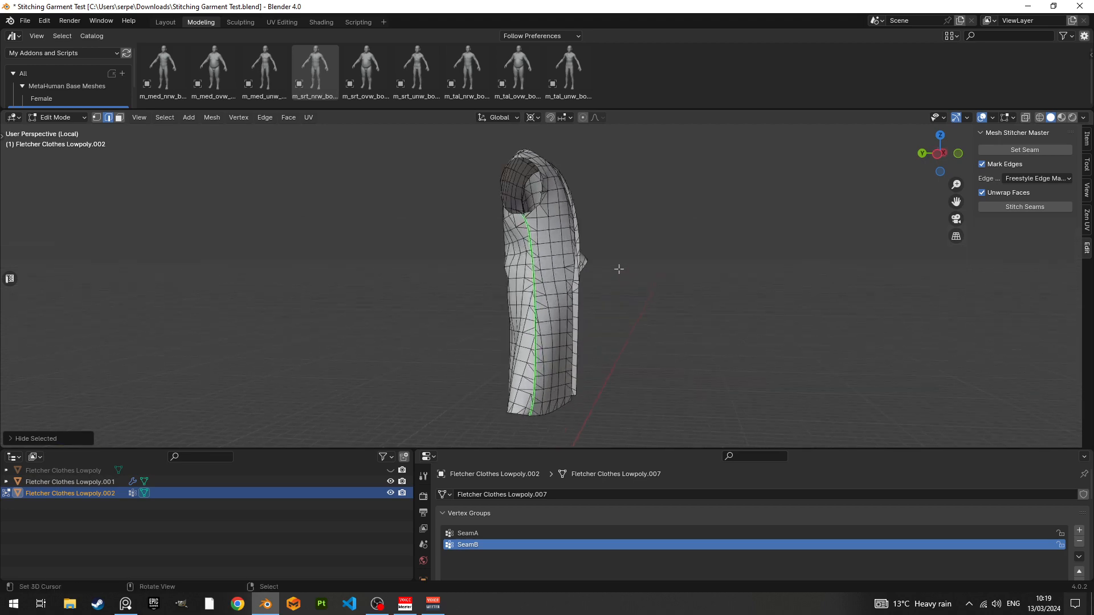
pyautogui.moveTo(619, 269); pyautogui.dragTo(568, 397, button='middle')
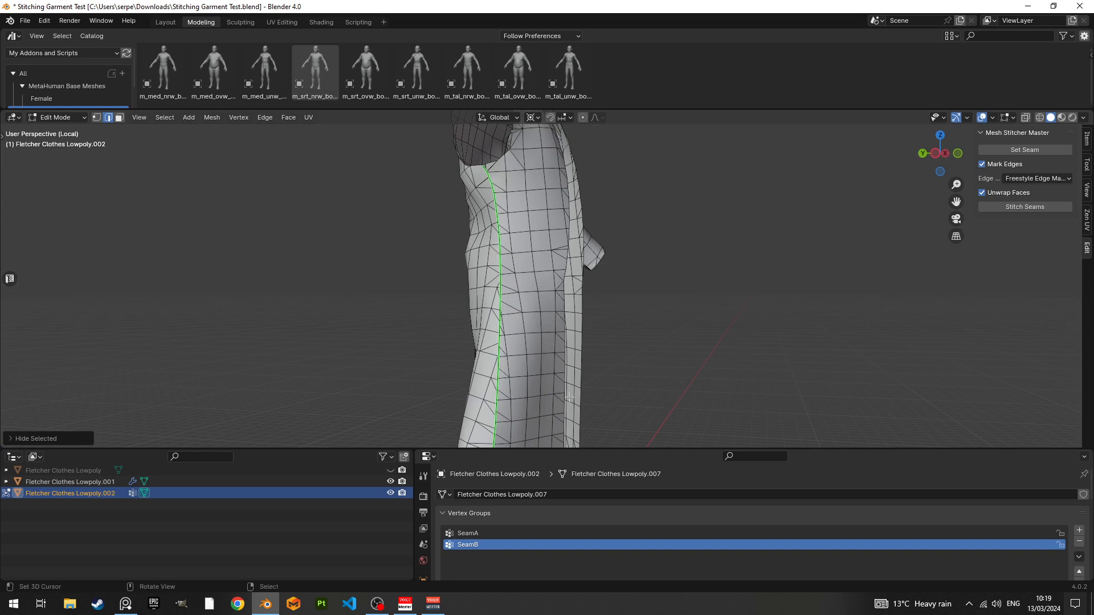
pyautogui.moveTo(557, 329); pyautogui.dragTo(590, 321, button='middle')
pyautogui.scroll(-3, 580, 321)
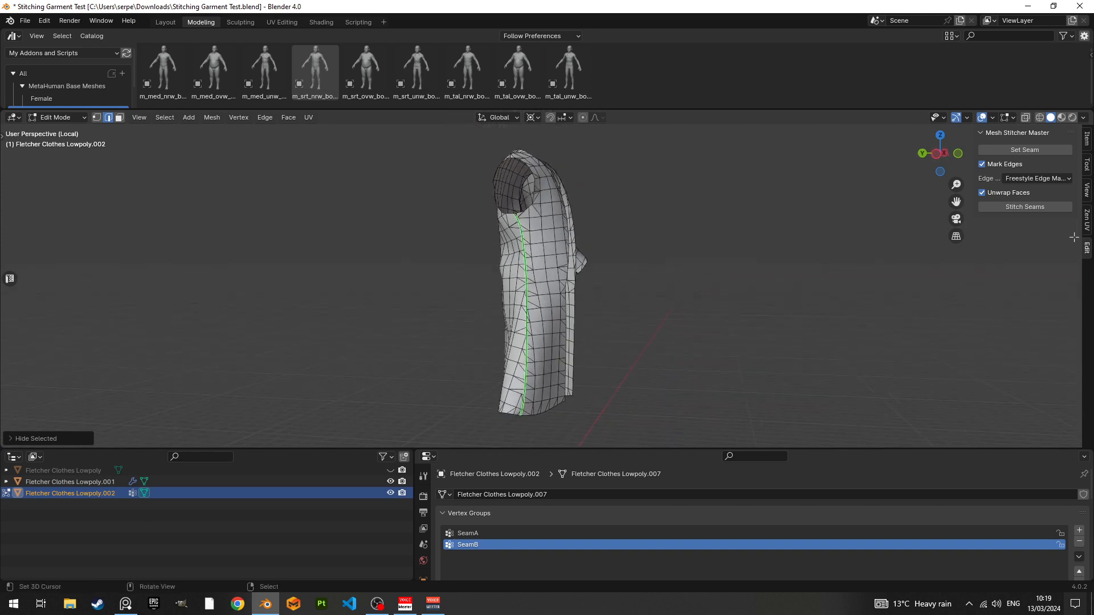
pyautogui.click(1037, 209)
pyautogui.moveTo(744, 280); pyautogui.dragTo(708, 262, button='middle')
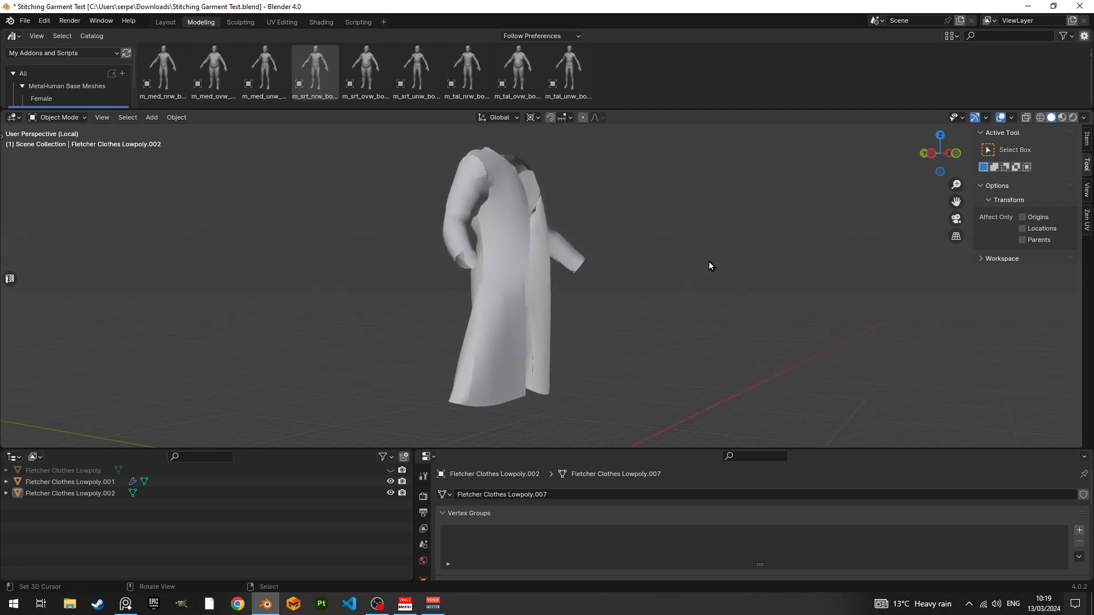
pyautogui.moveTo(589, 337); pyautogui.dragTo(596, 340, button='middle')
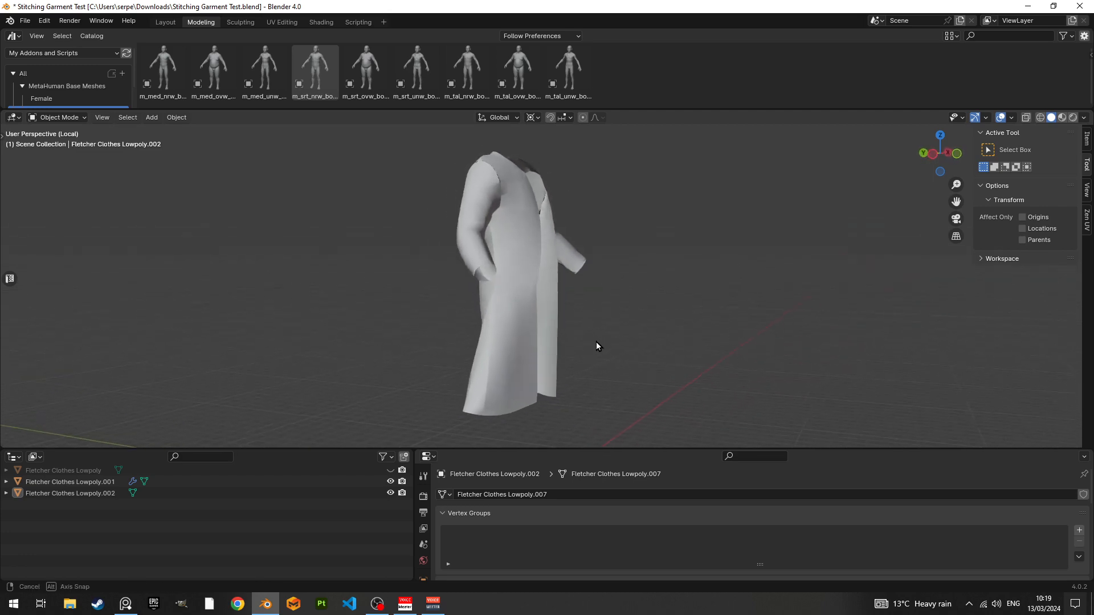
# Step: Reopen the stitched coat in Edit Mode and inspect the side join between the front and back panels
pyautogui.click(503, 342)
pyautogui.press('Tab')
pyautogui.scroll(5, 555, 331)
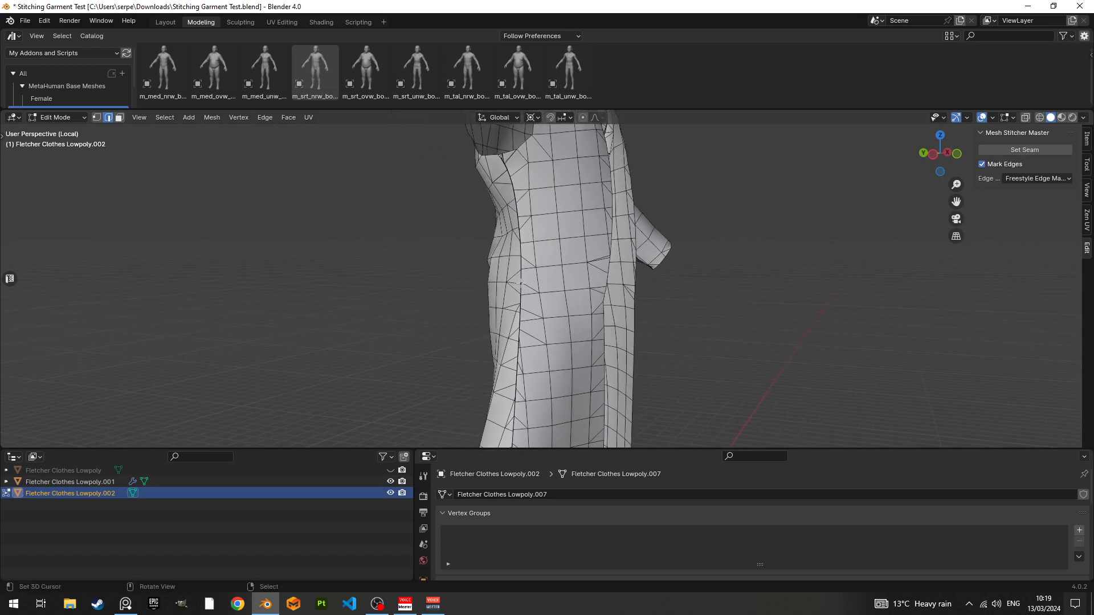
pyautogui.press('g')
pyautogui.scroll(-5, 551, 346)
pyautogui.moveTo(552, 347)
pyautogui.mouseDown(button='middle')
pyautogui.moveTo(594, 352)
pyautogui.moveTo(546, 348)
pyautogui.mouseUp(button='middle')
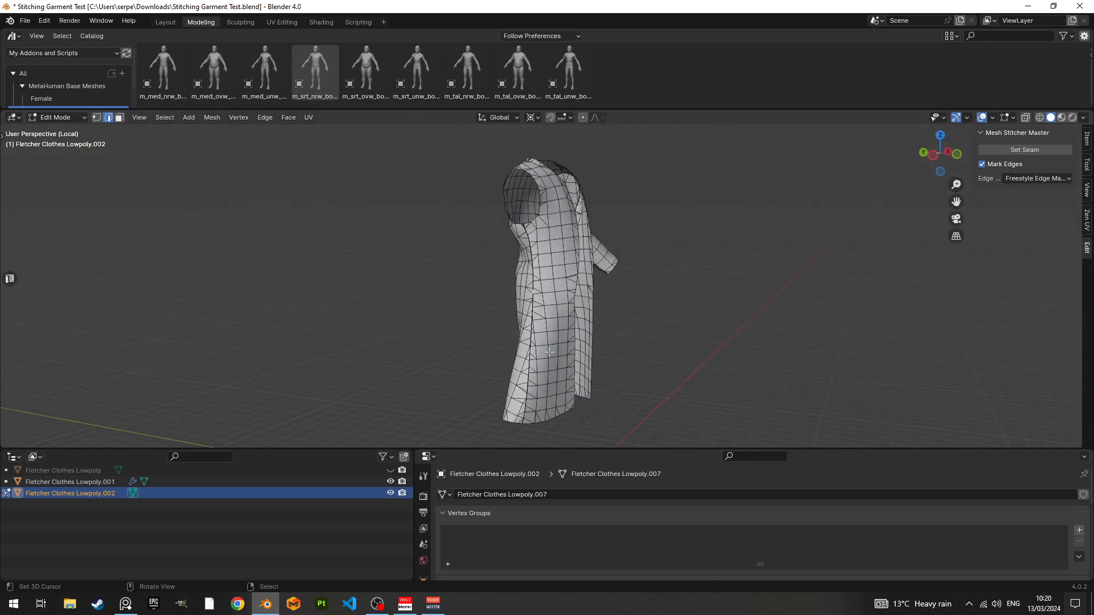
# Step: Select the geometry linked to the stitched front panel to check its connection, and undo that selection
pyautogui.press('l')
pyautogui.moveTo(549, 346); pyautogui.dragTo(568, 325, button='middle')
pyautogui.hotkey('ctrl', 'z')
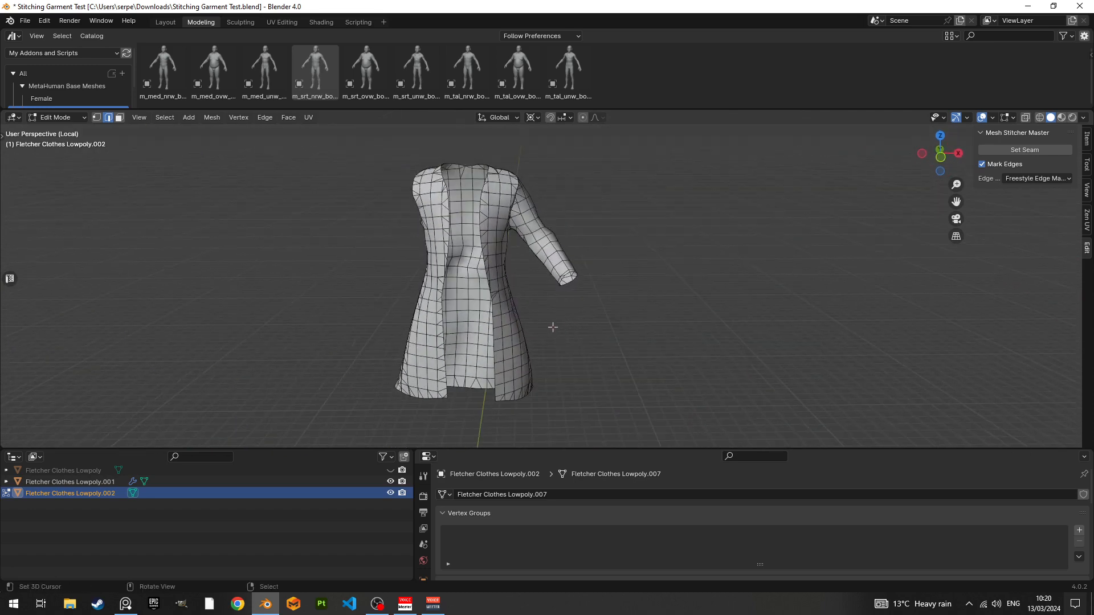
# Step: Select the unstitched opposite front panel, try moving it away from the coat, cancel the move, and deselect everything
pyautogui.press('l')
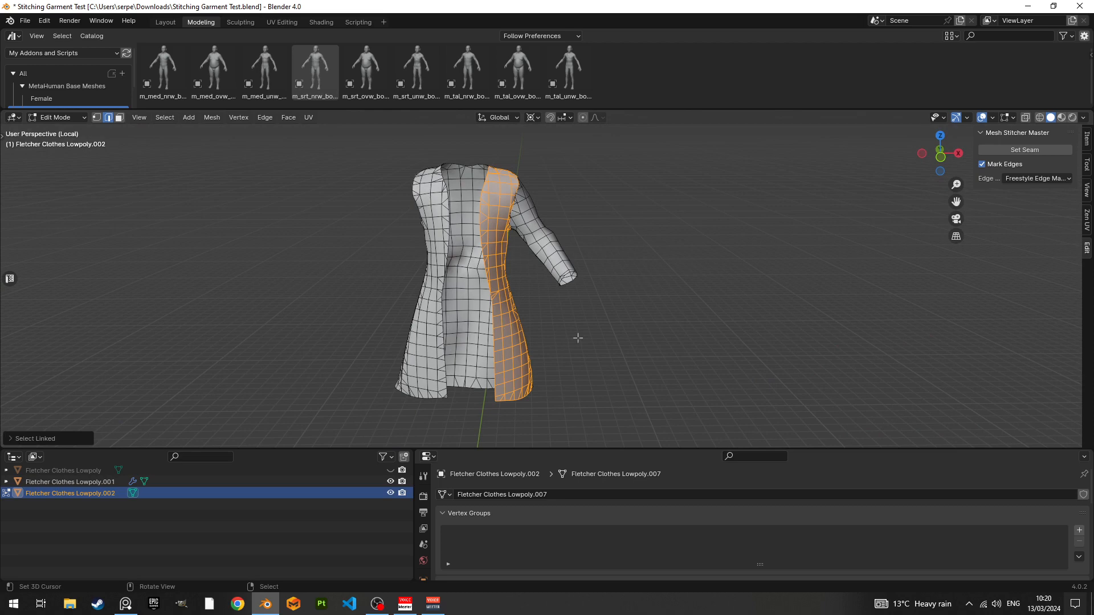
pyautogui.moveTo(578, 337); pyautogui.dragTo(640, 356, button='middle')
pyautogui.press('g')
pyautogui.rightClick(453, 334)
pyautogui.moveTo(498, 280); pyautogui.dragTo(553, 299, button='middle')
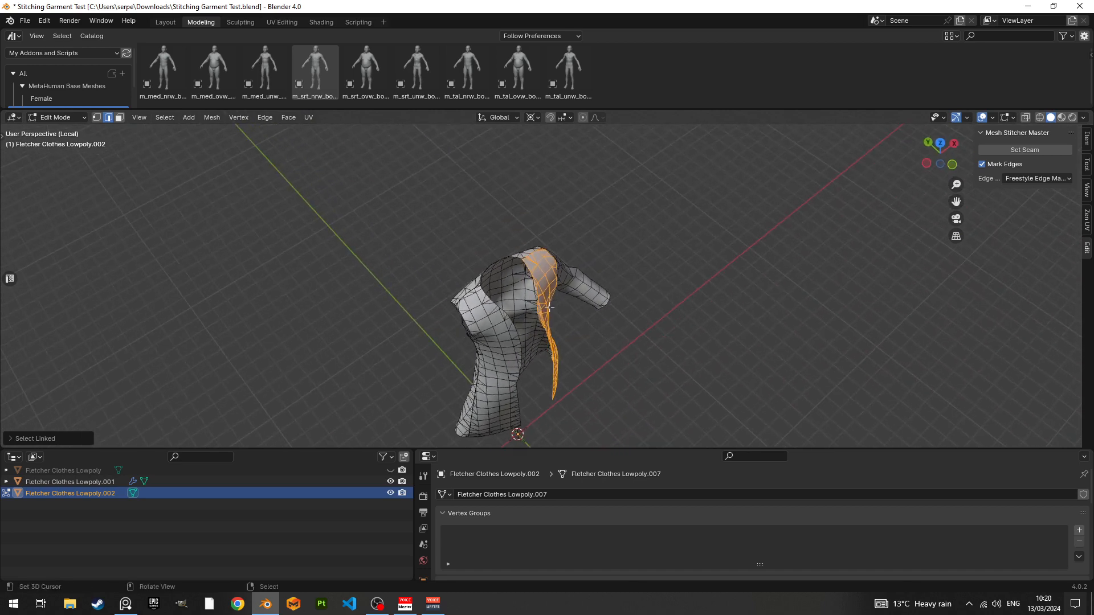
pyautogui.press('g')
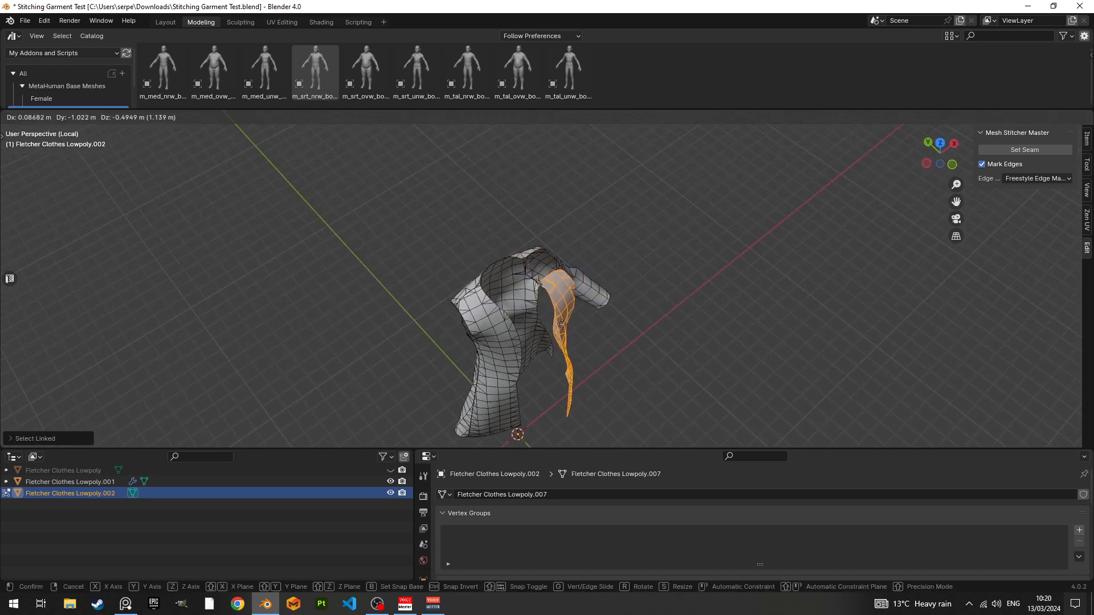
pyautogui.rightClick(562, 325)
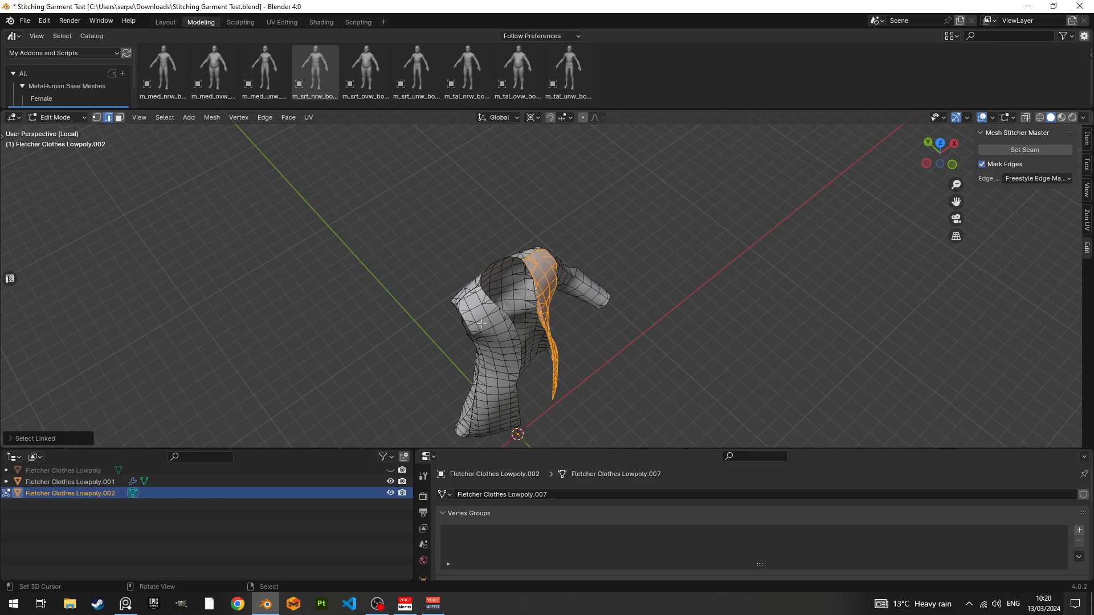
pyautogui.press('a')
pyautogui.hotkey('alt', 'a')
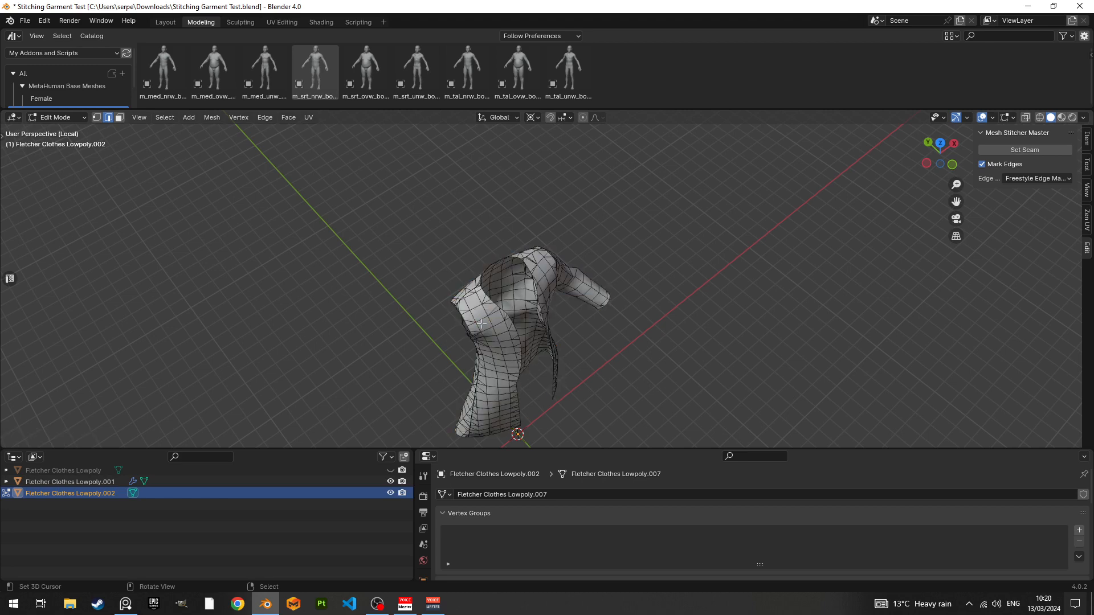
# Step: Select the stitched front panel as linked geometry, delimiting the selection by UVs
pyautogui.press('l')
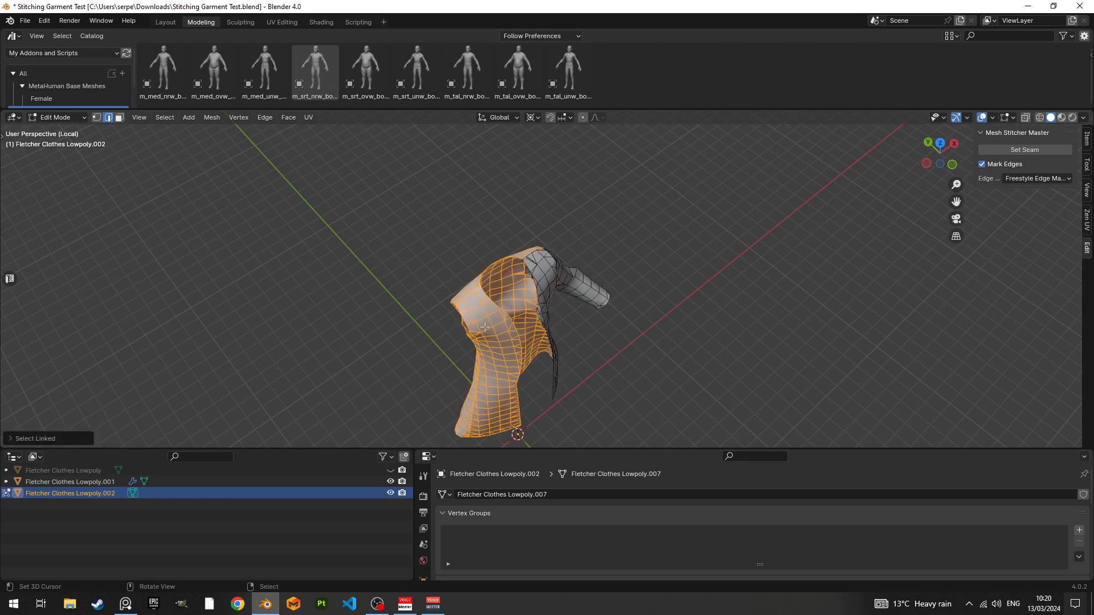
pyautogui.click(33, 439)
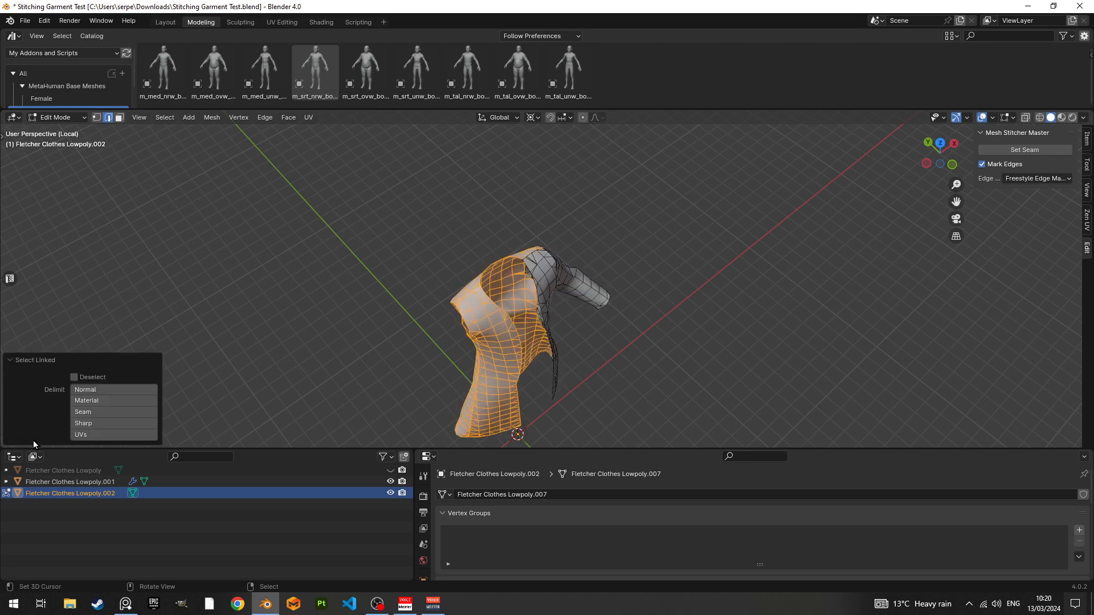
pyautogui.click(92, 433)
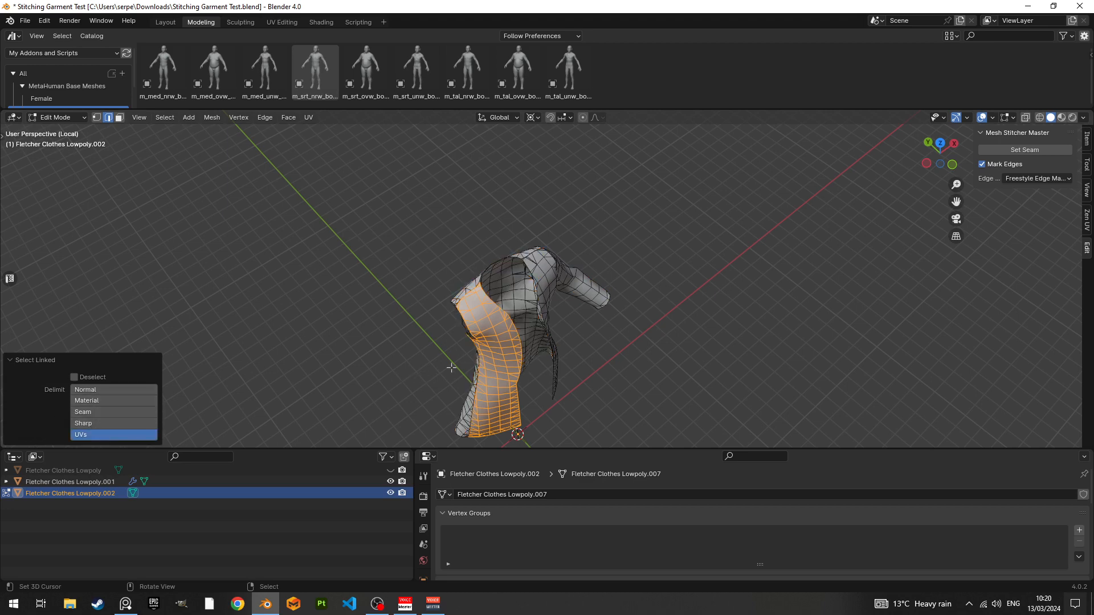
# Step: Try moving the selected front panel away from the coat to check its side join, and cancel the move
pyautogui.moveTo(451, 367); pyautogui.dragTo(554, 306, button='middle')
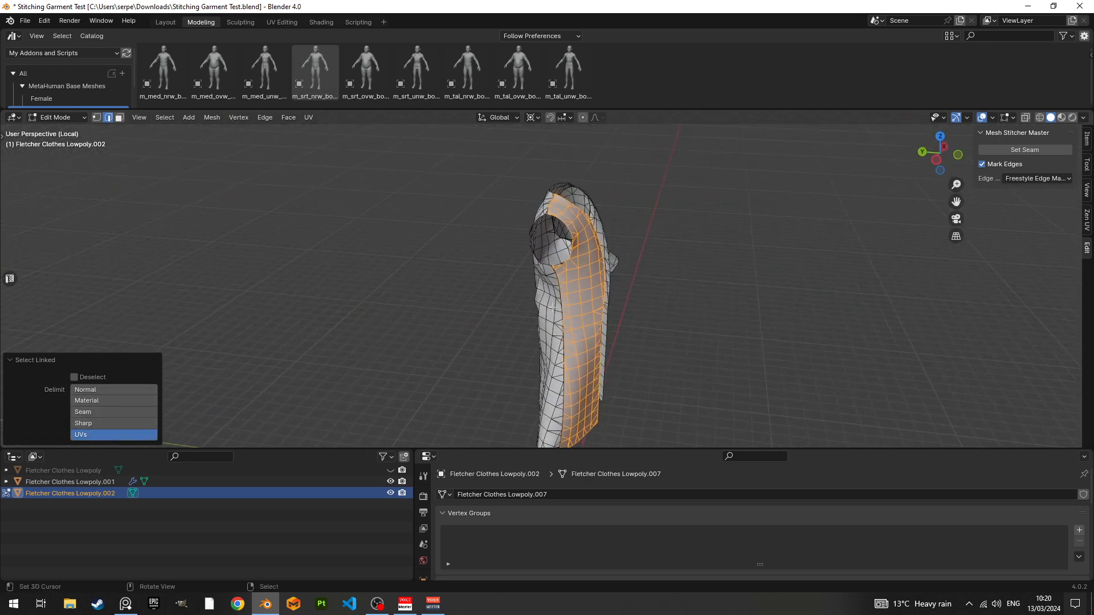
pyautogui.press('g')
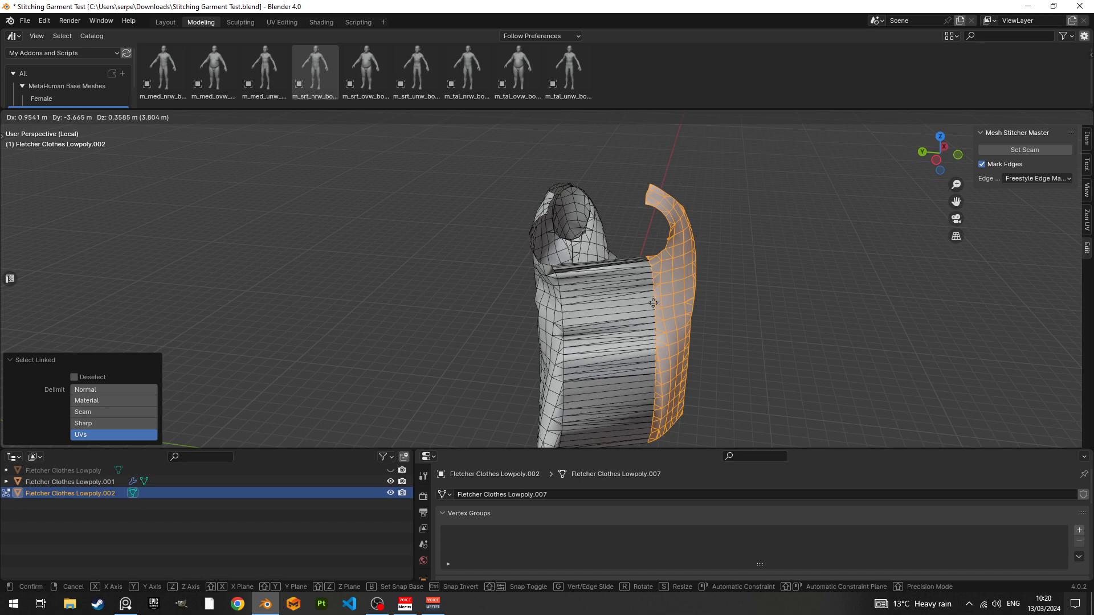
pyautogui.rightClick(653, 303)
pyautogui.moveTo(607, 293); pyautogui.dragTo(612, 306, button='middle')
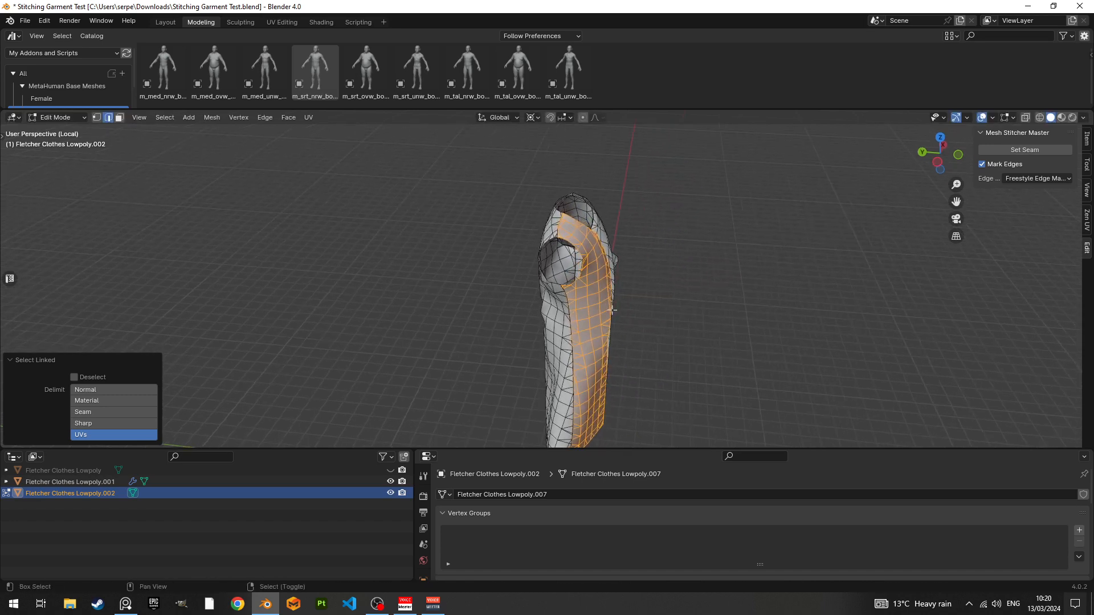
# Step: Isolate the selected front panel by hiding all unselected geometry
pyautogui.hotkey('shift', 'h')
pyautogui.scroll(3, 608, 302)
pyautogui.keyDown('shift'); pyautogui.moveTo(607, 298); pyautogui.dragTo(582, 321, button='middle'); pyautogui.keyUp('shift')
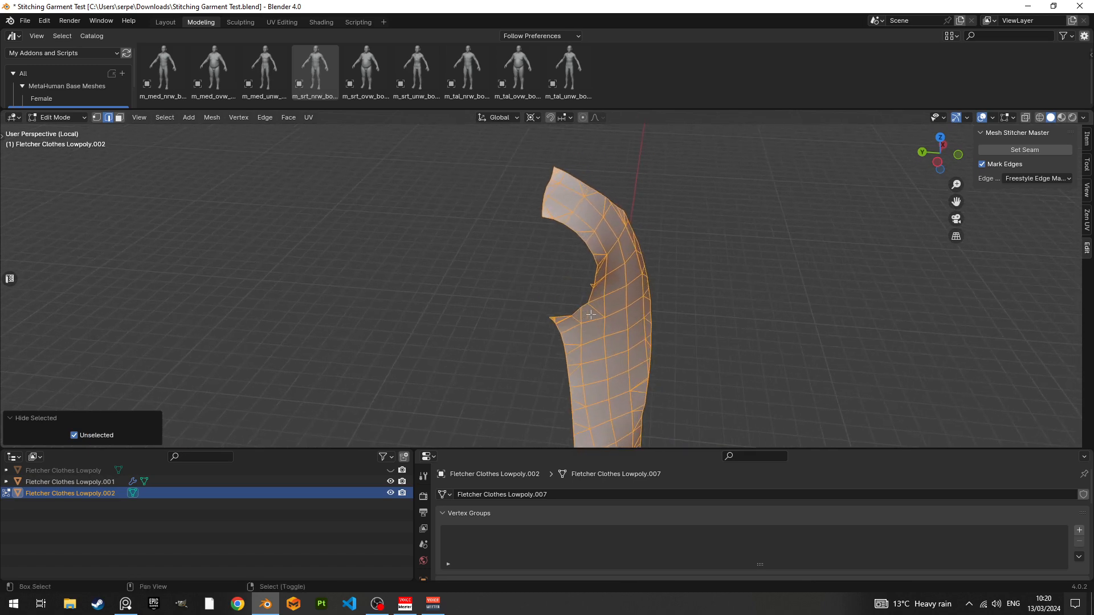
pyautogui.click(282, 23)
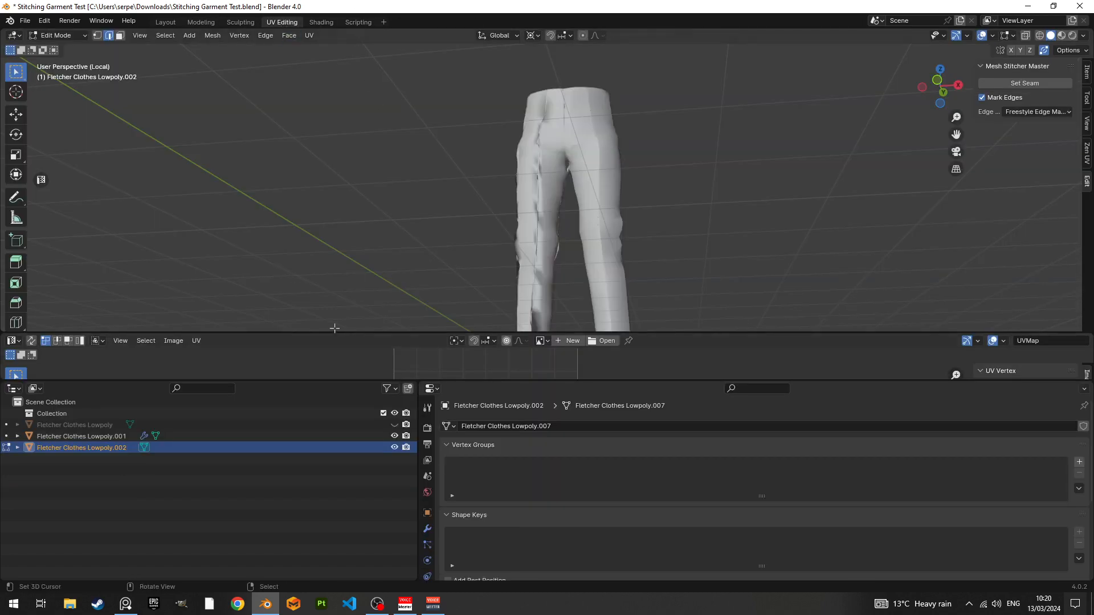
pyautogui.moveTo(333, 334); pyautogui.dragTo(349, 118)
pyautogui.scroll(-3, 425, 231)
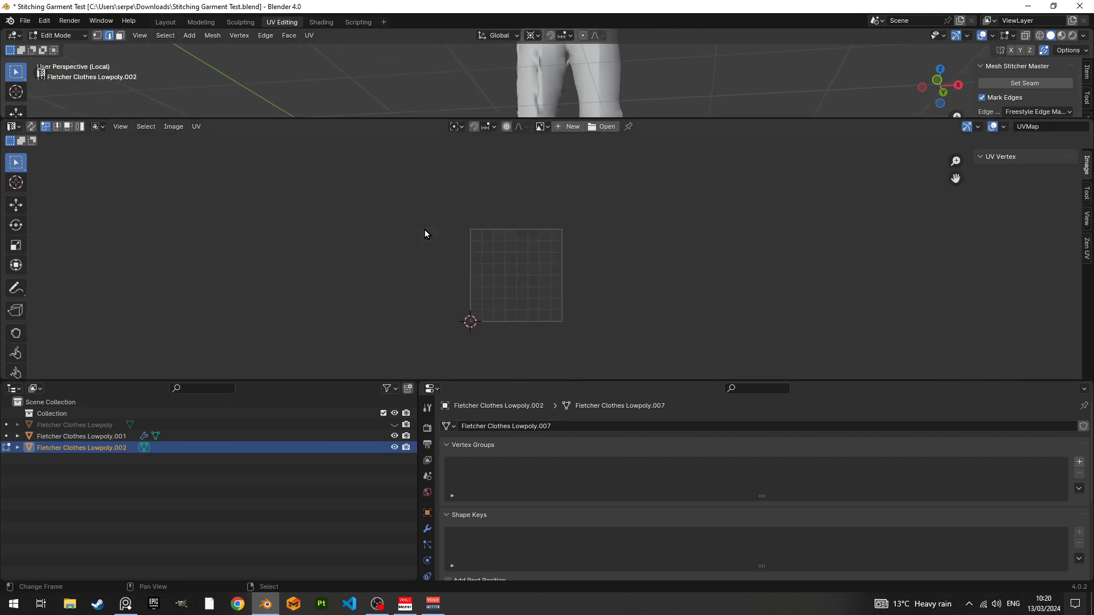
pyautogui.scroll(-5, 626, 77)
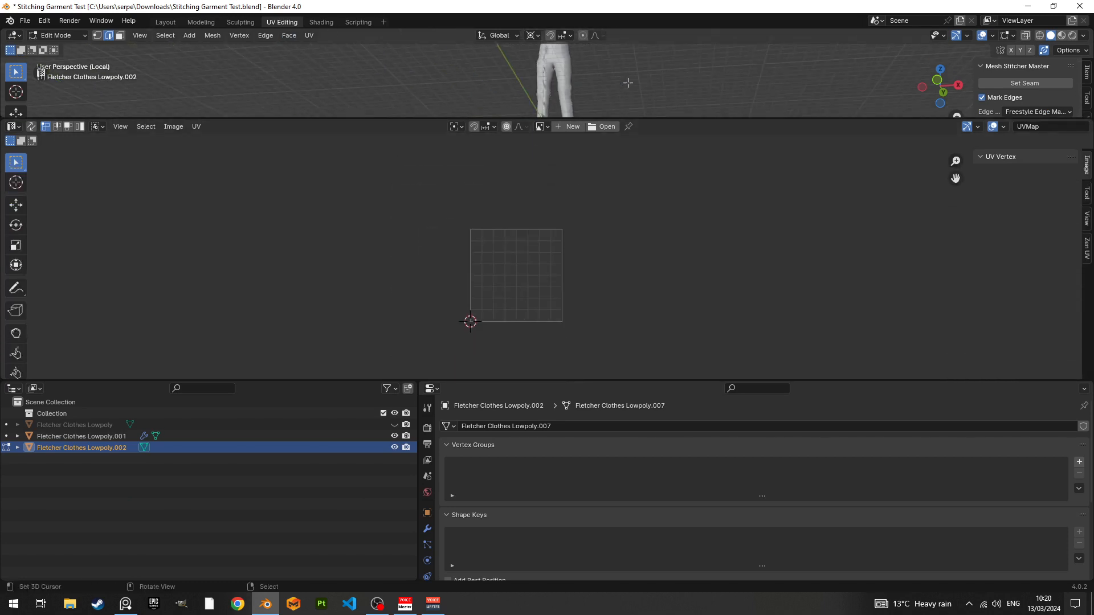
pyautogui.scroll(-4, 602, 82)
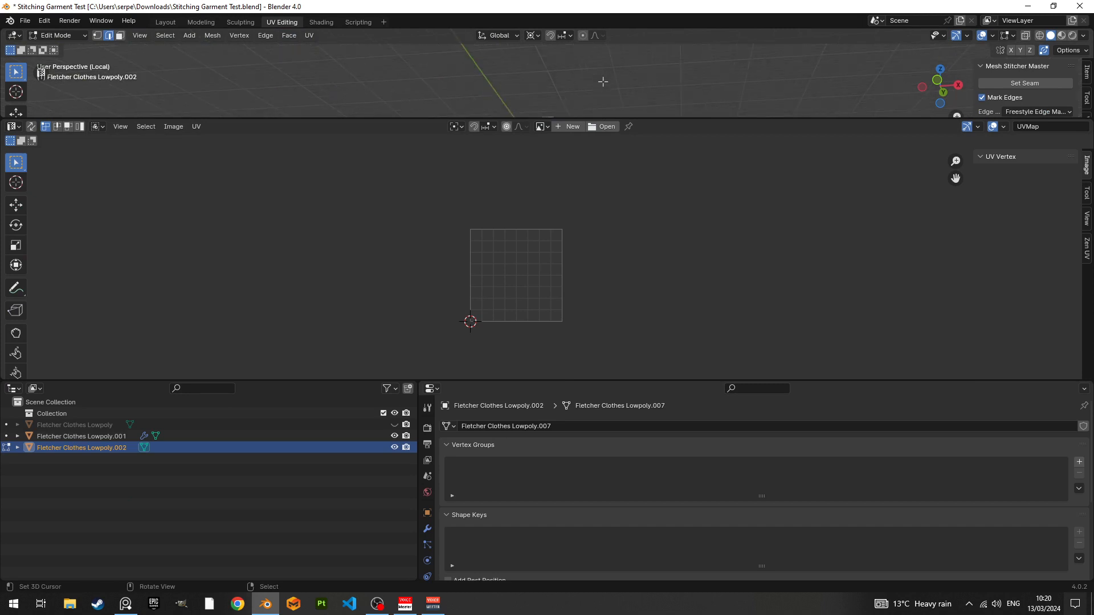
pyautogui.moveTo(601, 89)
pyautogui.mouseDown(button='middle')
pyautogui.moveTo(601, 106)
pyautogui.moveTo(591, 94)
pyautogui.mouseUp(button='middle')
pyautogui.scroll(5, 587, 88)
pyautogui.moveTo(648, 119); pyautogui.dragTo(648, 195)
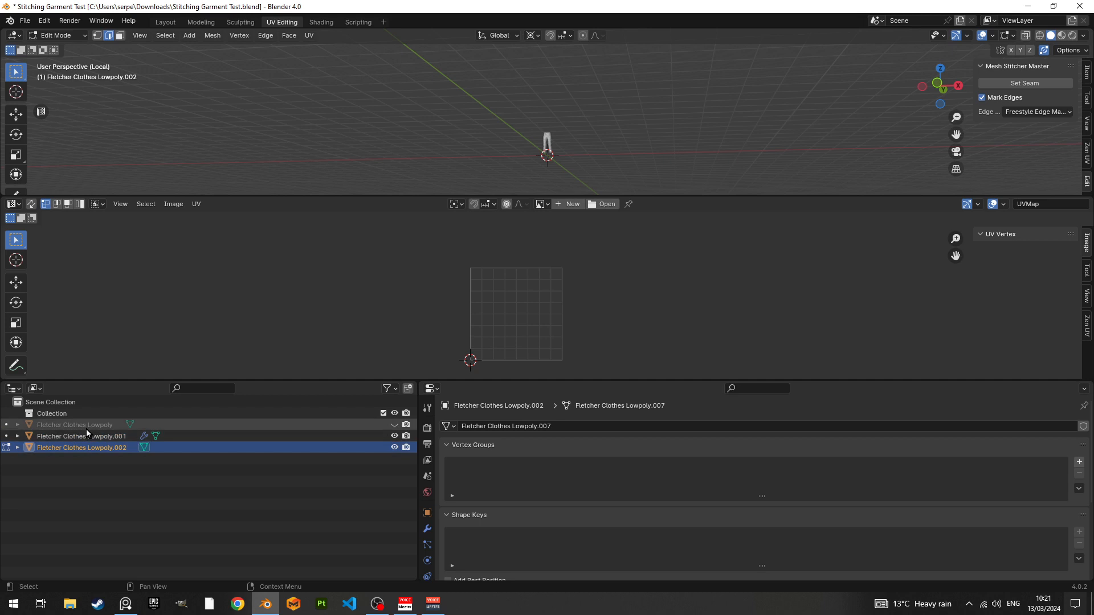
pyautogui.click(392, 425)
pyautogui.click(393, 425)
pyautogui.click(393, 435)
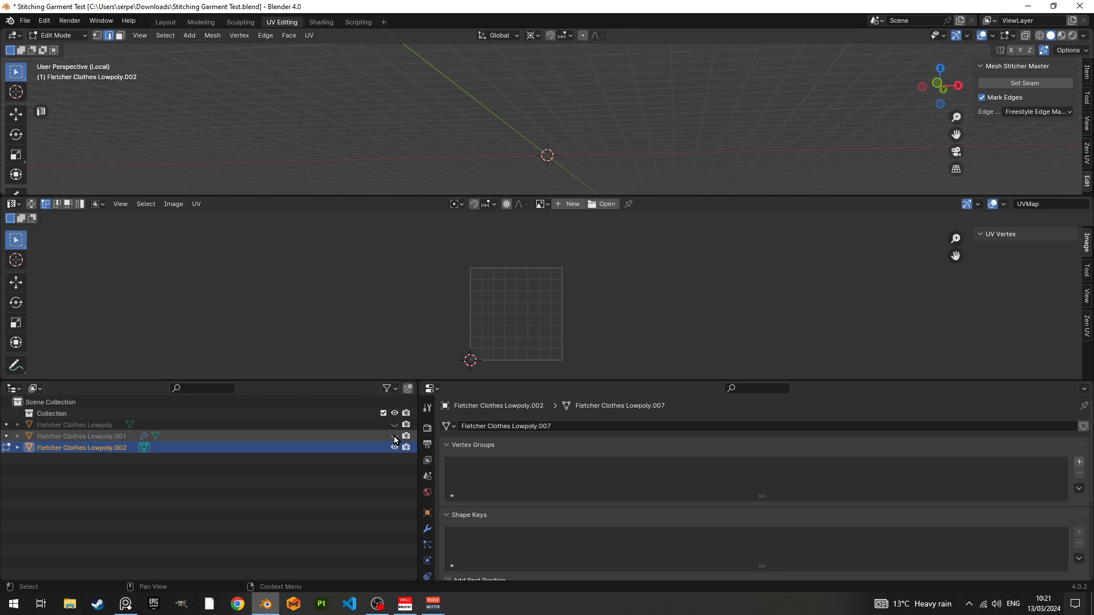
pyautogui.click(394, 435)
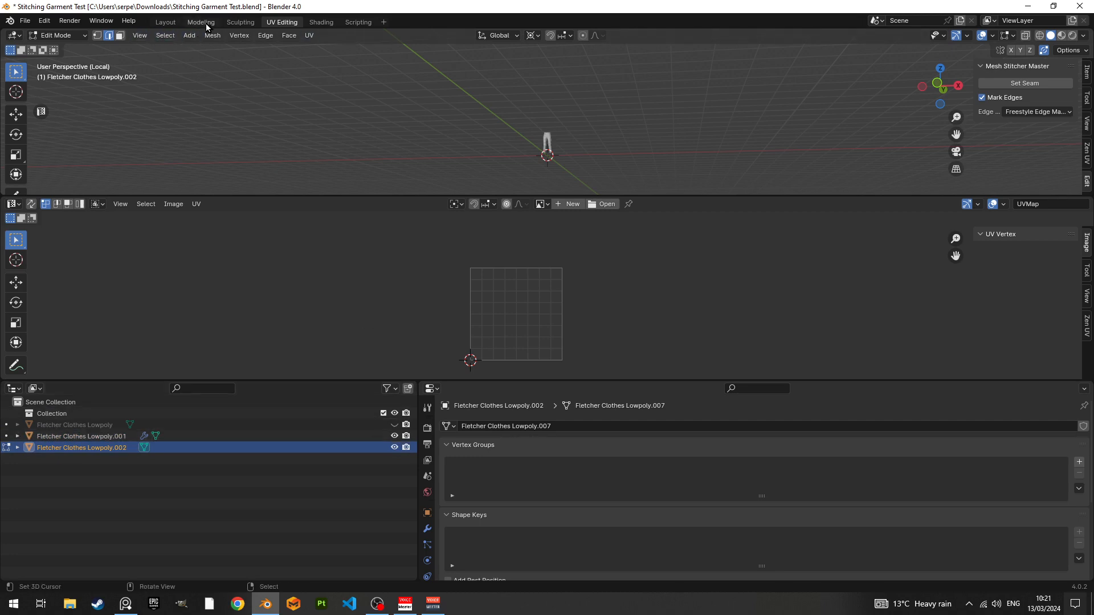
pyautogui.click(205, 23)
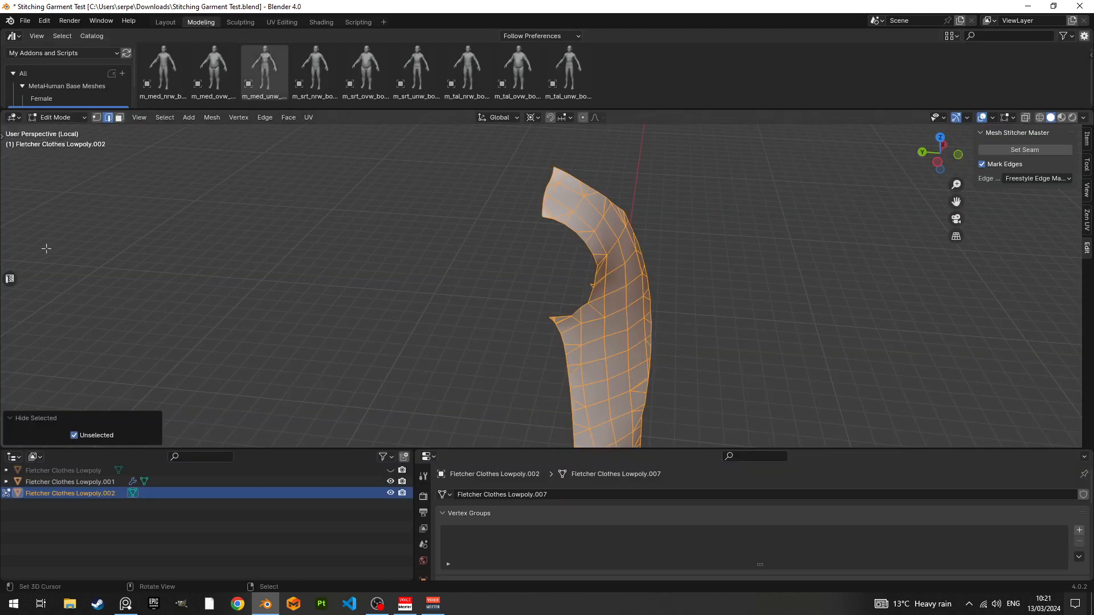
# Step: Open the UV editor beside the 3D view in the Modeling workspace and bring the front panel's UV island into view
pyautogui.click(9, 278)
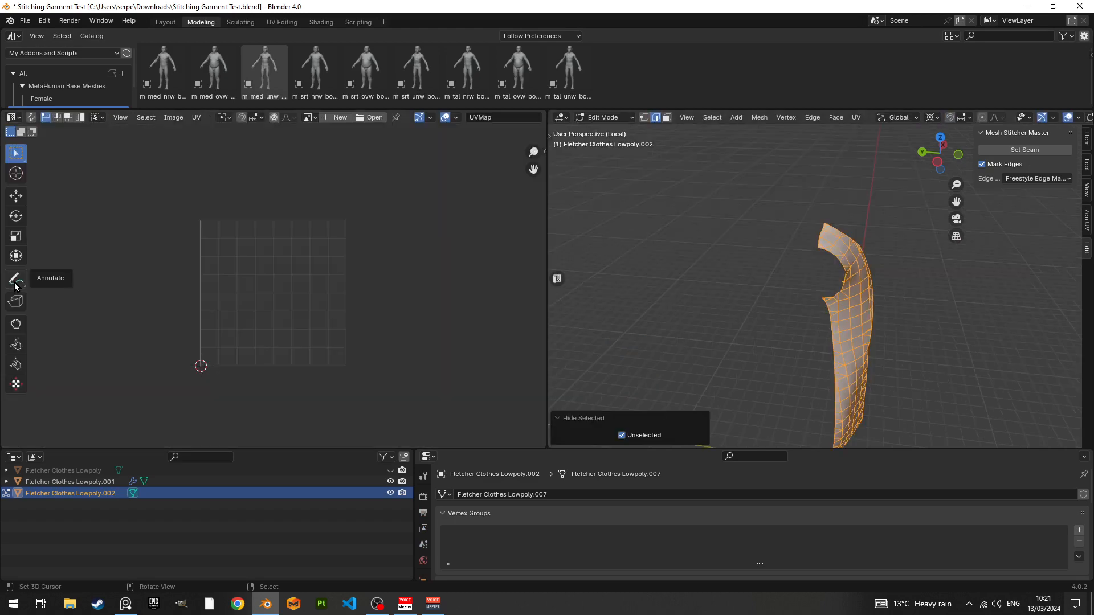
pyautogui.scroll(-2, 554, 282)
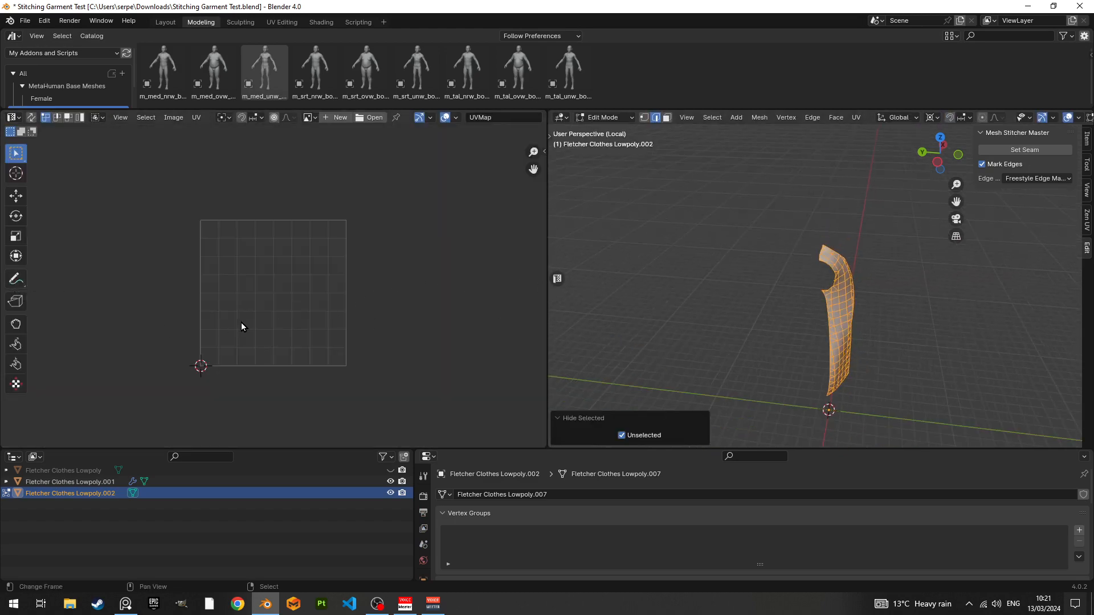
pyautogui.scroll(-8, 244, 319)
pyautogui.moveTo(289, 307); pyautogui.dragTo(255, 368, button='middle')
pyautogui.scroll(7, 268, 349)
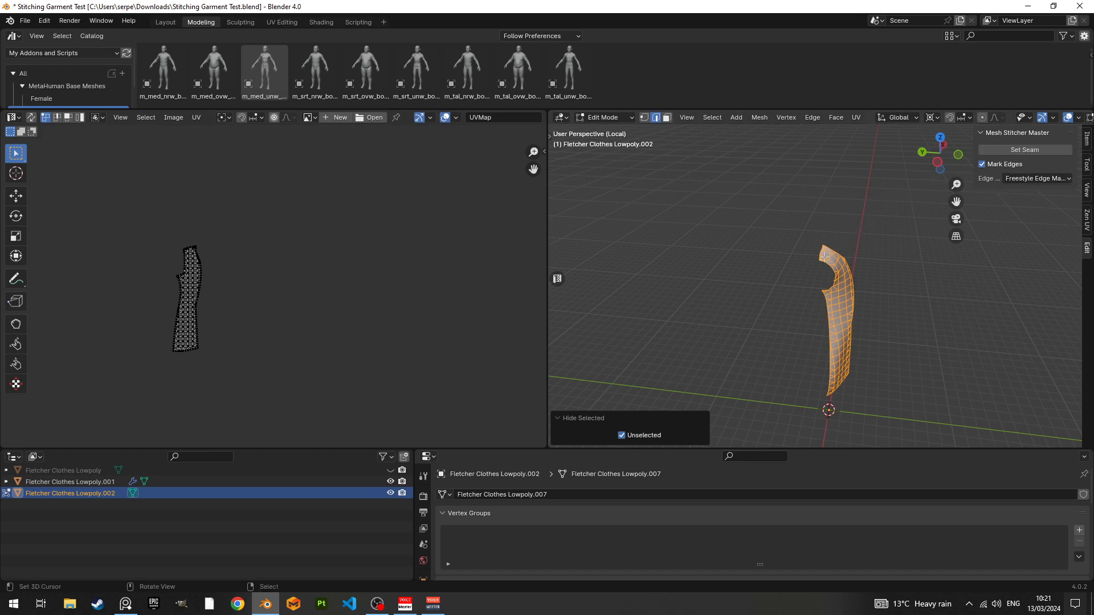
# Step: Select the shoulder edge of the isolated front panel and set it as a stitching seam with Mark Edges enabled
pyautogui.moveTo(826, 257); pyautogui.dragTo(831, 282, button='middle')
pyautogui.scroll(4, 832, 284)
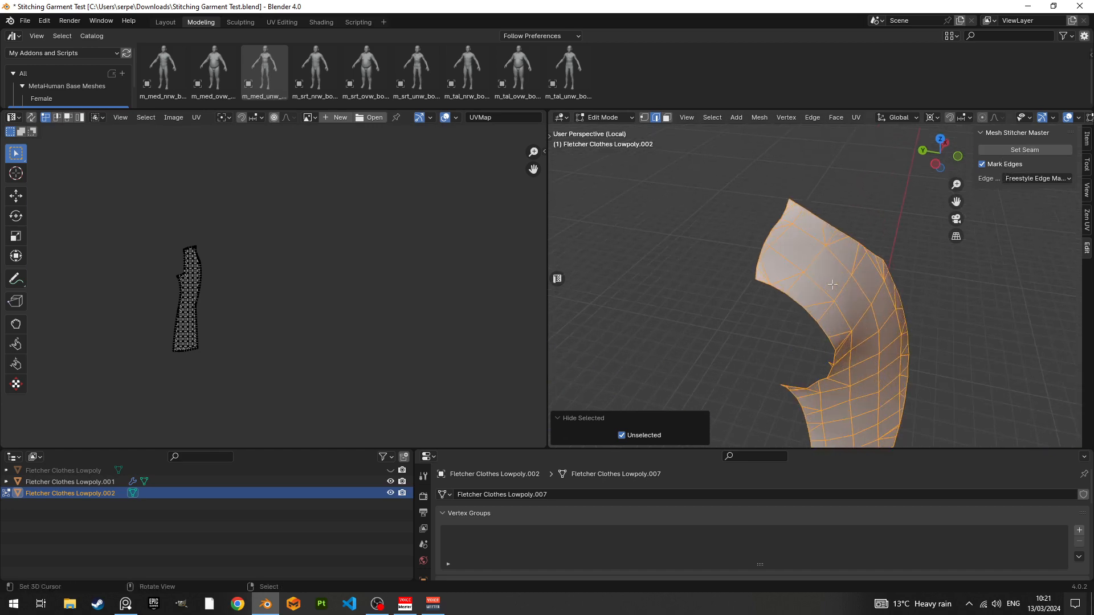
pyautogui.click(755, 279)
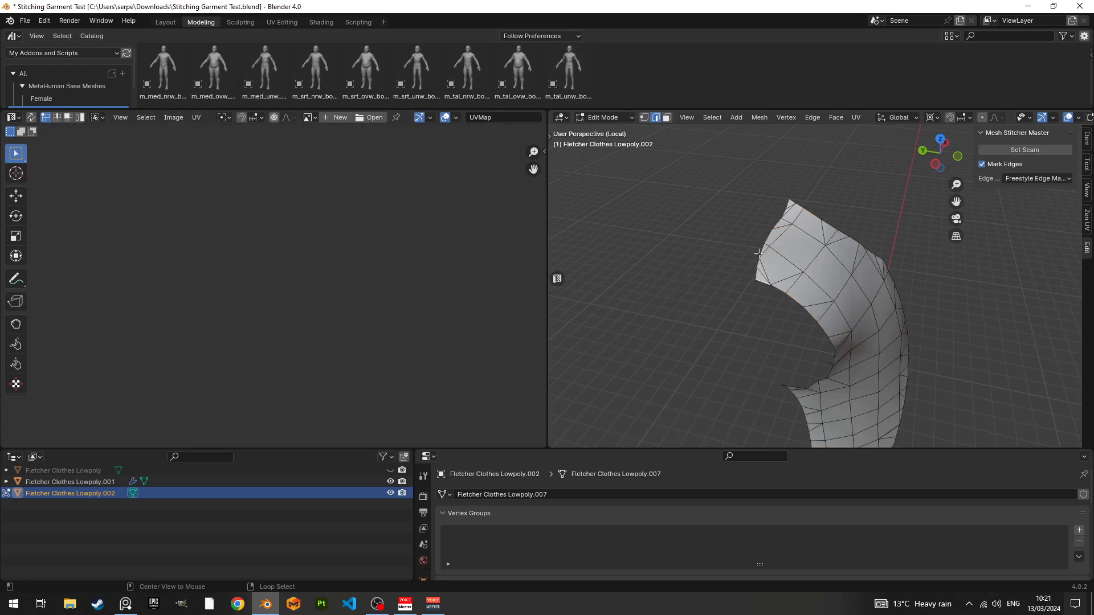
pyautogui.keyDown('alt'); pyautogui.click(758, 252); pyautogui.keyUp('alt')
pyautogui.moveTo(771, 232); pyautogui.dragTo(801, 257, button='middle')
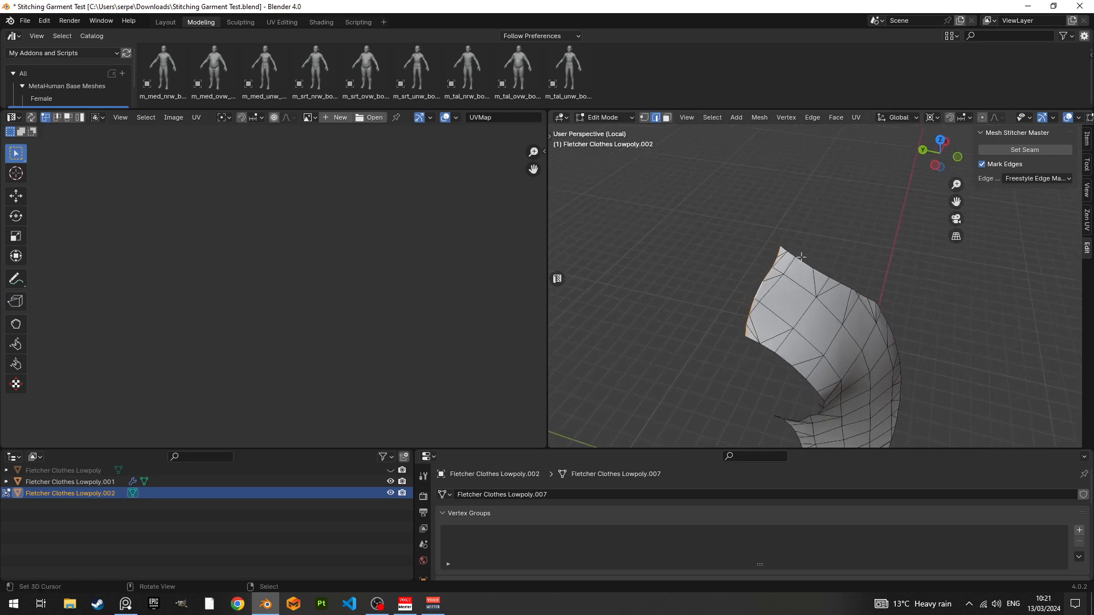
pyautogui.click(1024, 153)
pyautogui.moveTo(797, 242); pyautogui.dragTo(826, 238, button='middle')
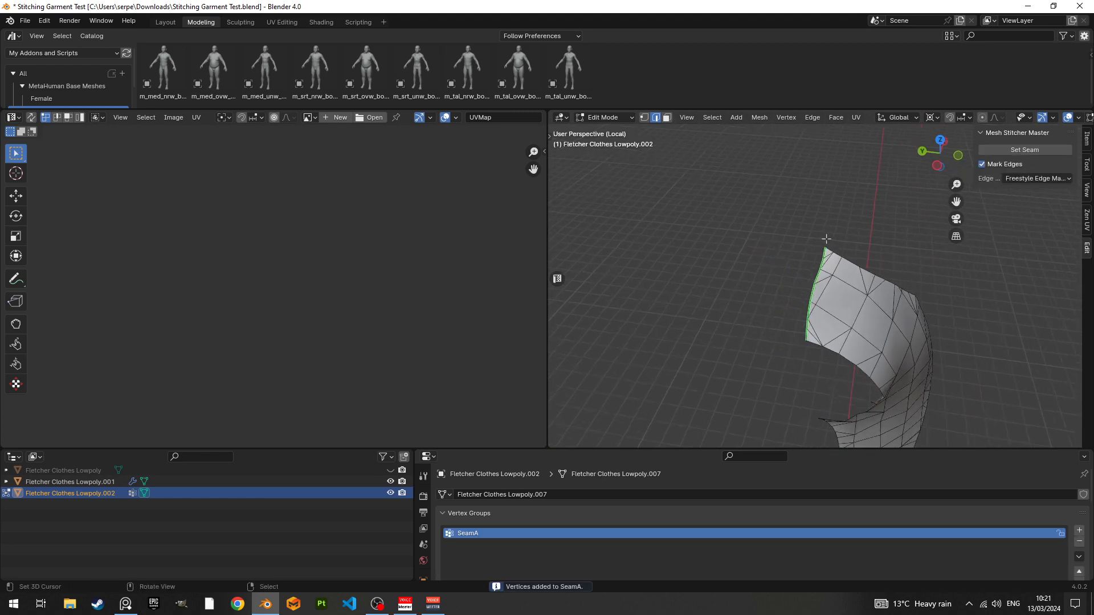
# Step: Reveal the hidden coat pieces, select only the back panel as linked geometry delimited by UVs, and hide everything else
pyautogui.hotkey('alt', 'h')
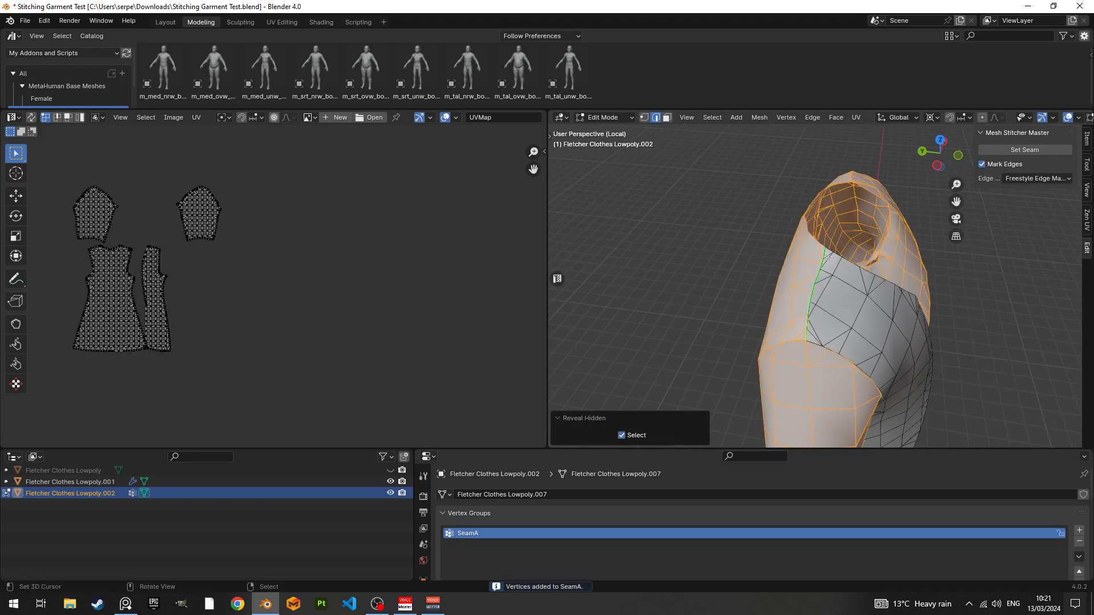
pyautogui.rightClick(959, 257)
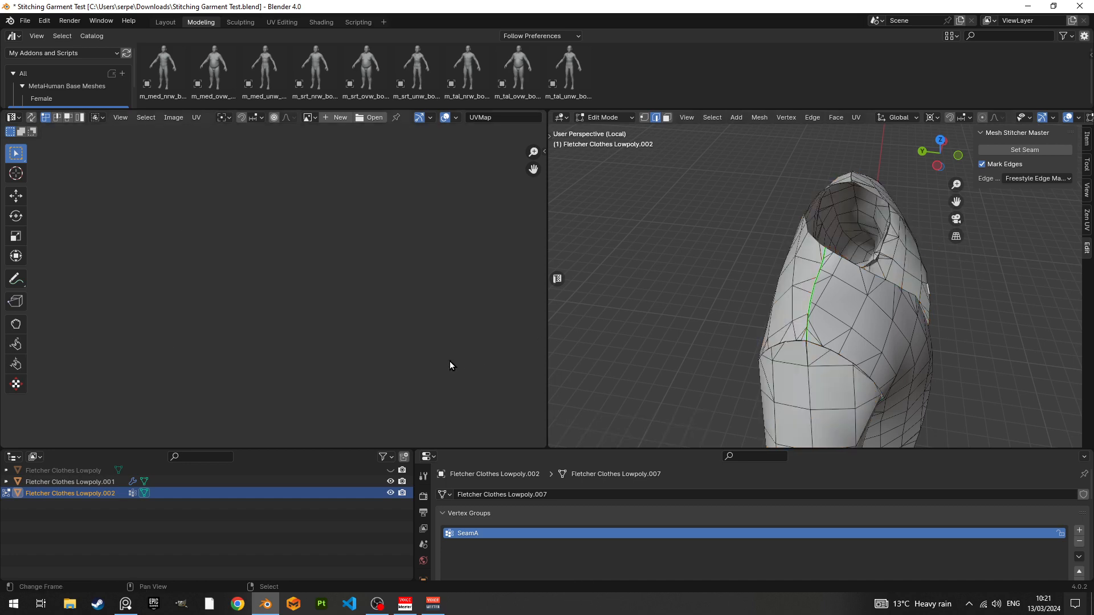
pyautogui.moveTo(869, 272); pyautogui.dragTo(784, 271, button='middle')
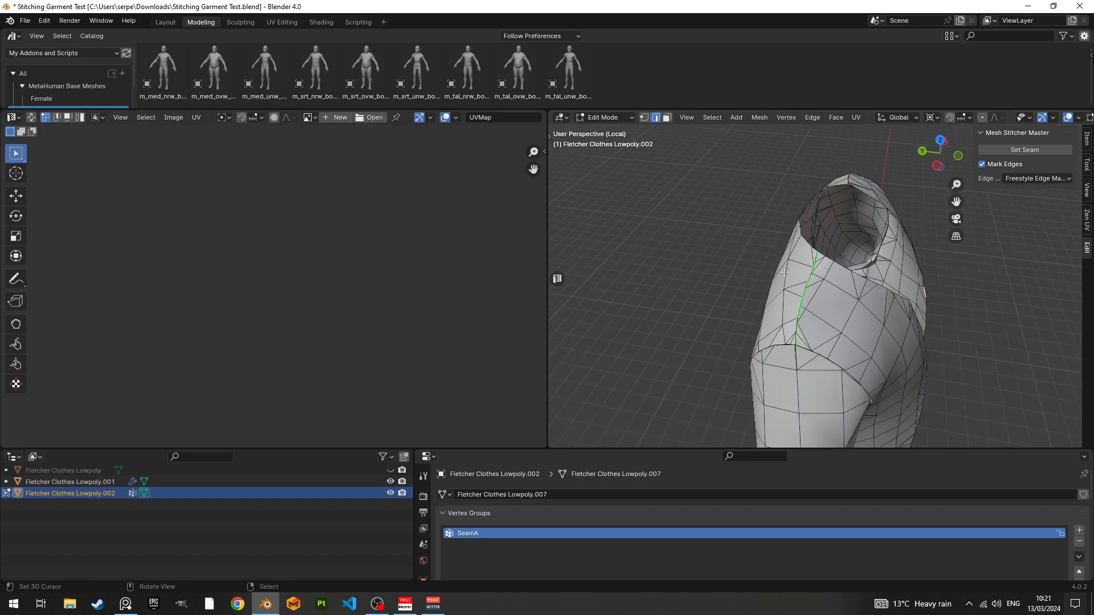
pyautogui.press('l')
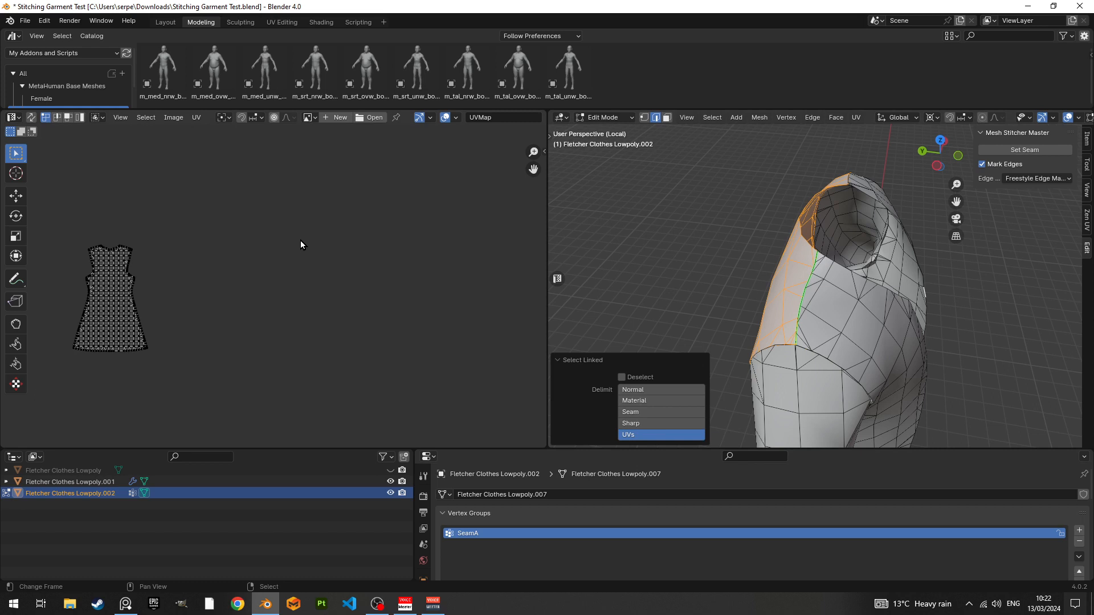
pyautogui.scroll(-4, 218, 273)
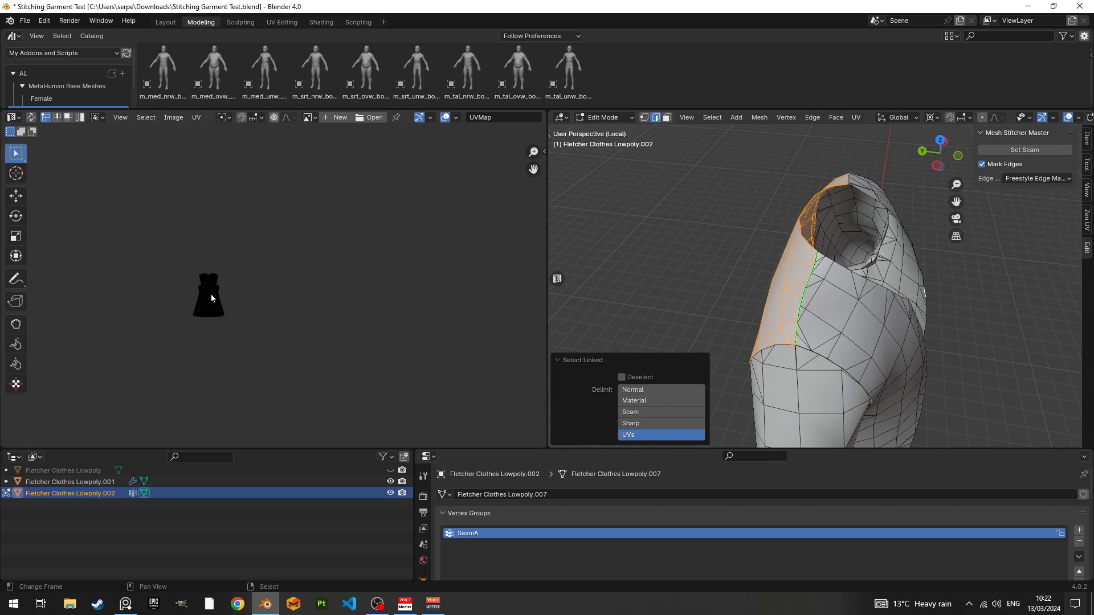
pyautogui.moveTo(211, 293); pyautogui.dragTo(266, 204, button='middle')
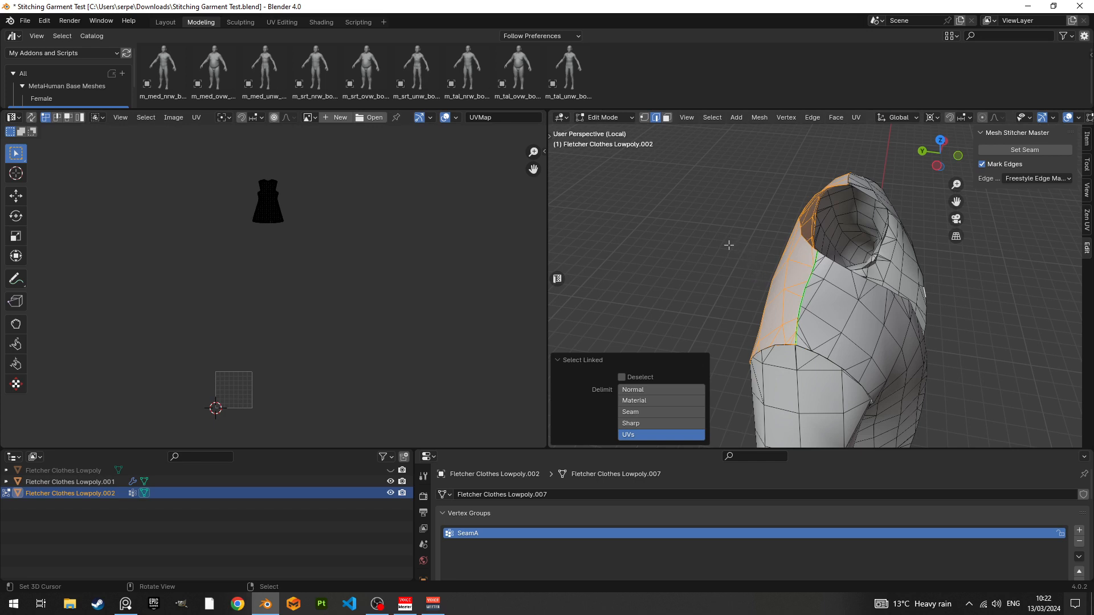
pyautogui.hotkey('shift', 'h')
pyautogui.moveTo(880, 285); pyautogui.dragTo(894, 268, button='middle')
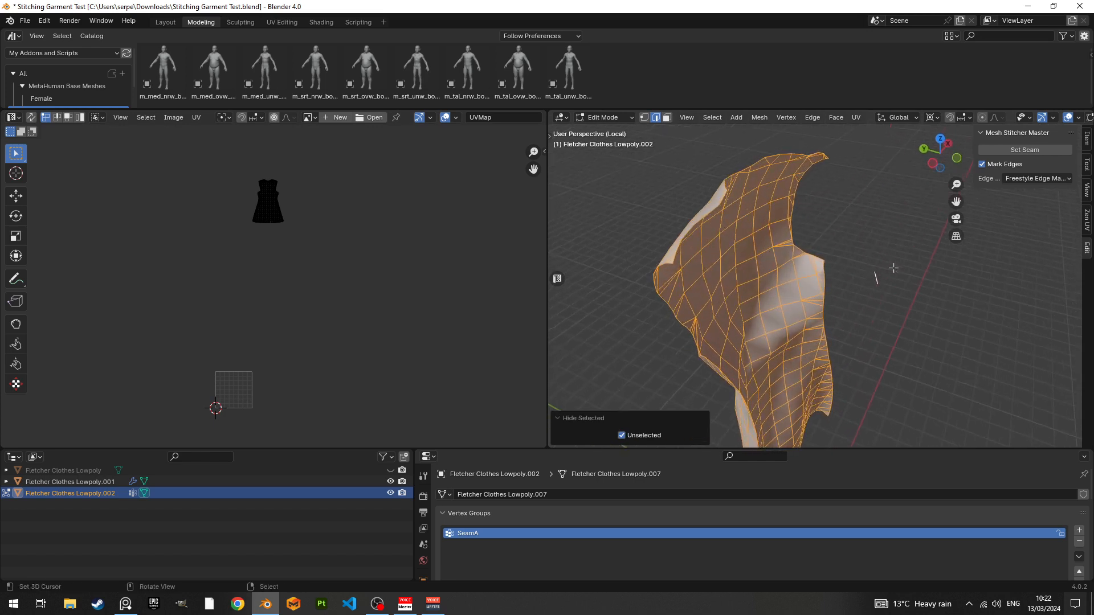
# Step: Select the matching shoulder edge on the back panel and set it as the second stitching seam
pyautogui.click(898, 239)
pyautogui.scroll(4, 774, 275)
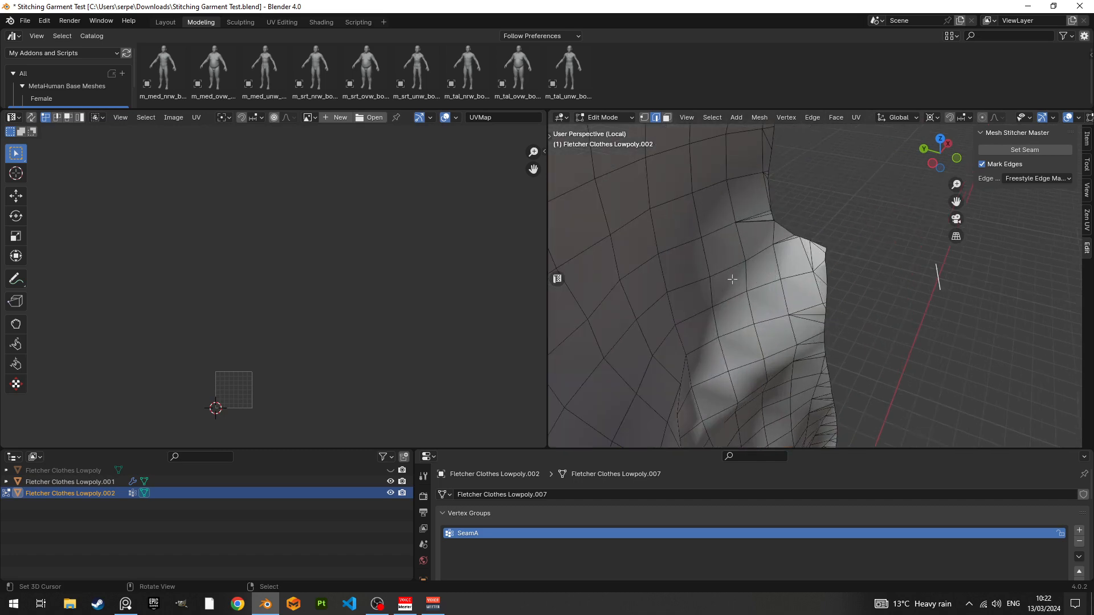
pyautogui.moveTo(732, 279); pyautogui.dragTo(752, 305, button='middle')
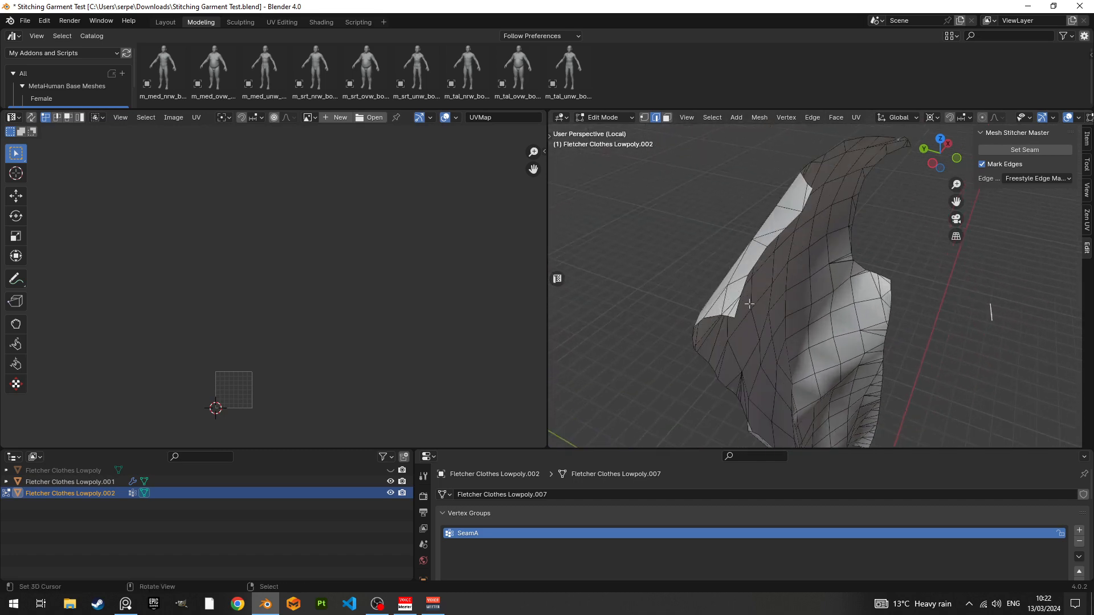
pyautogui.keyDown('alt'); pyautogui.click(754, 265); pyautogui.keyUp('alt')
pyautogui.click(1036, 152)
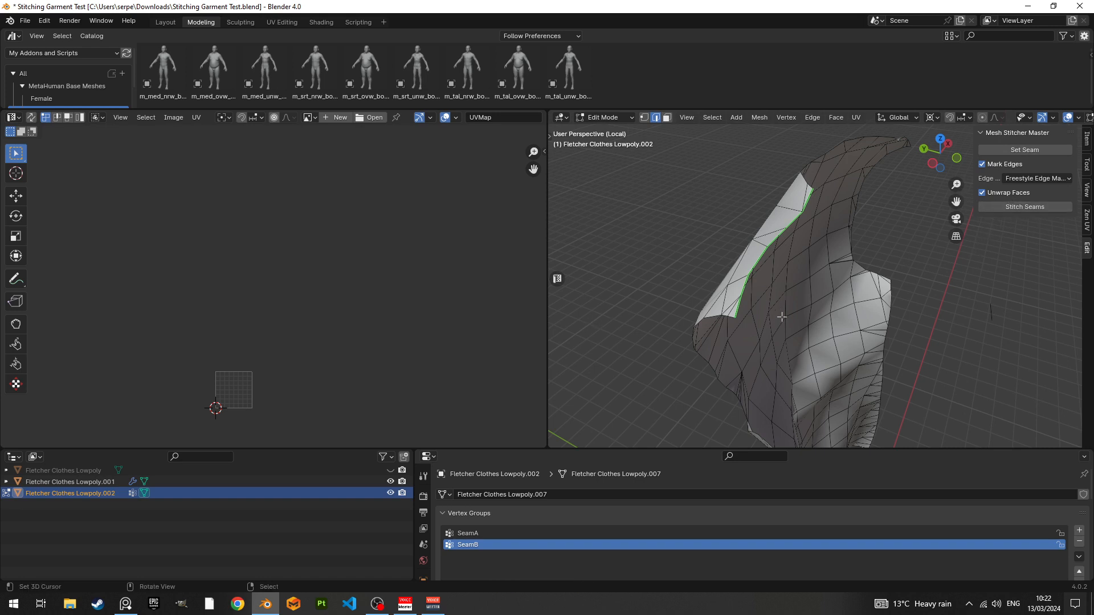
# Step: Reveal all coat pieces and stitch the front and back shoulder seams together with Unwrap Faces enabled
pyautogui.press('a')
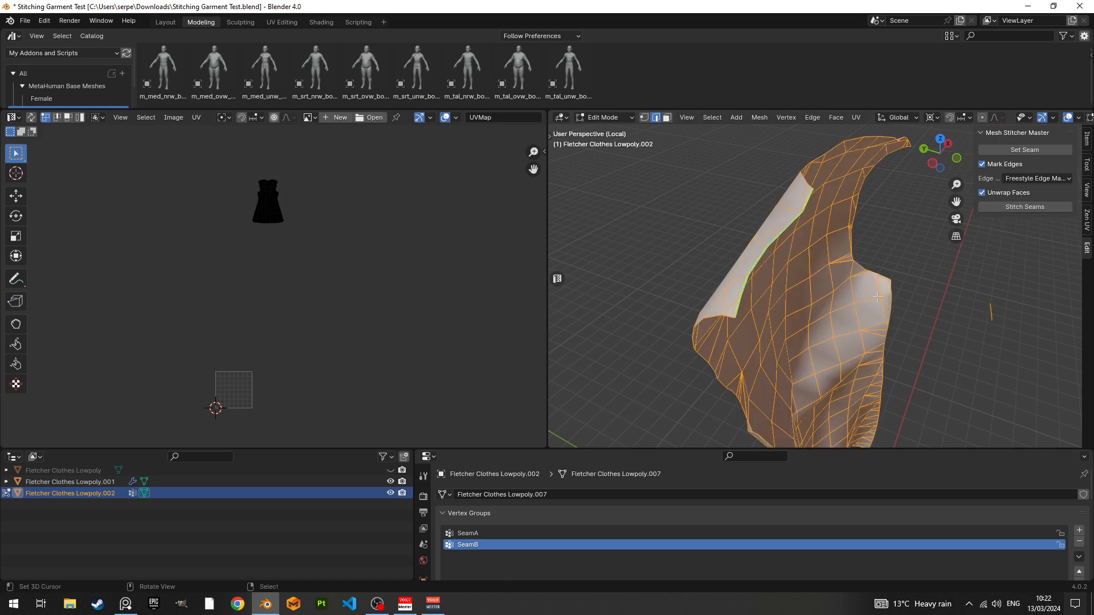
pyautogui.press('alt')
pyautogui.hotkey('alt', 'h')
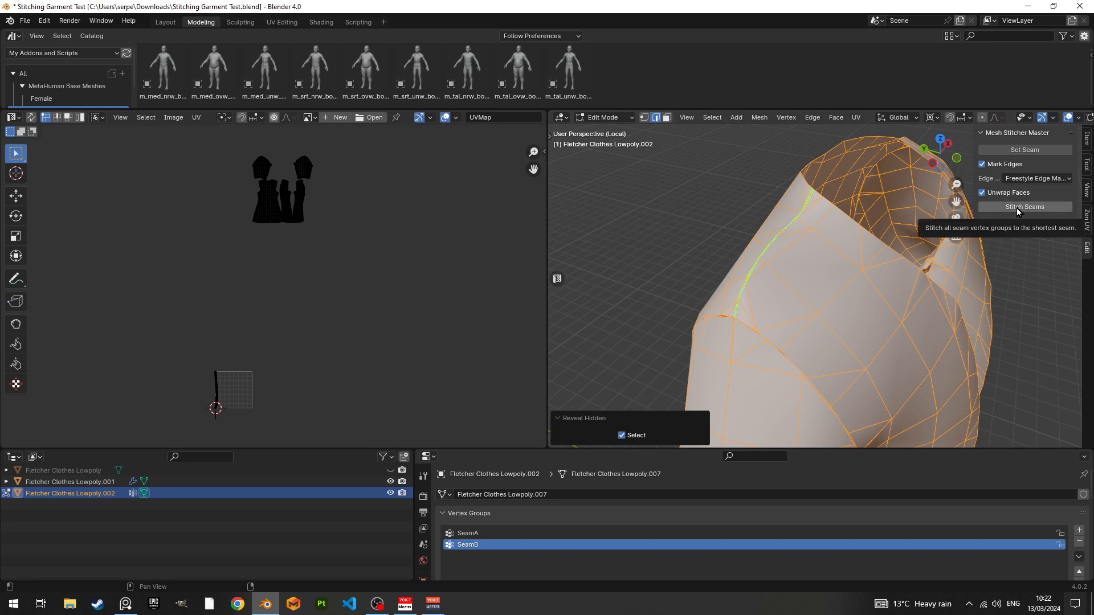
pyautogui.click(1016, 207)
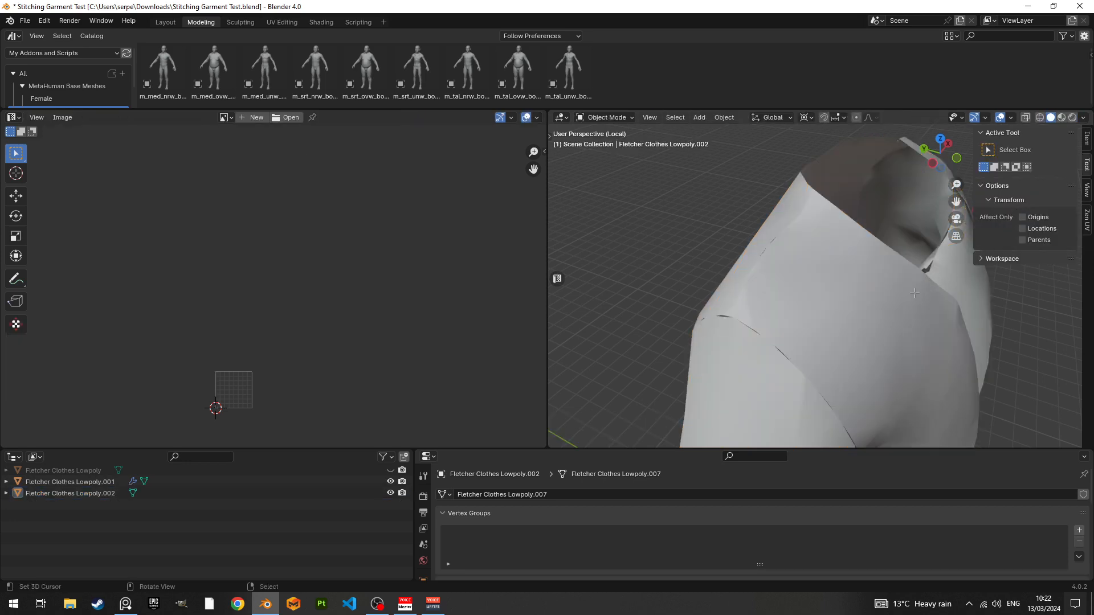
# Step: Select the whole coat mesh in Edit Mode and examine the UV islands of the panels and sleeves
pyautogui.press('Tab')
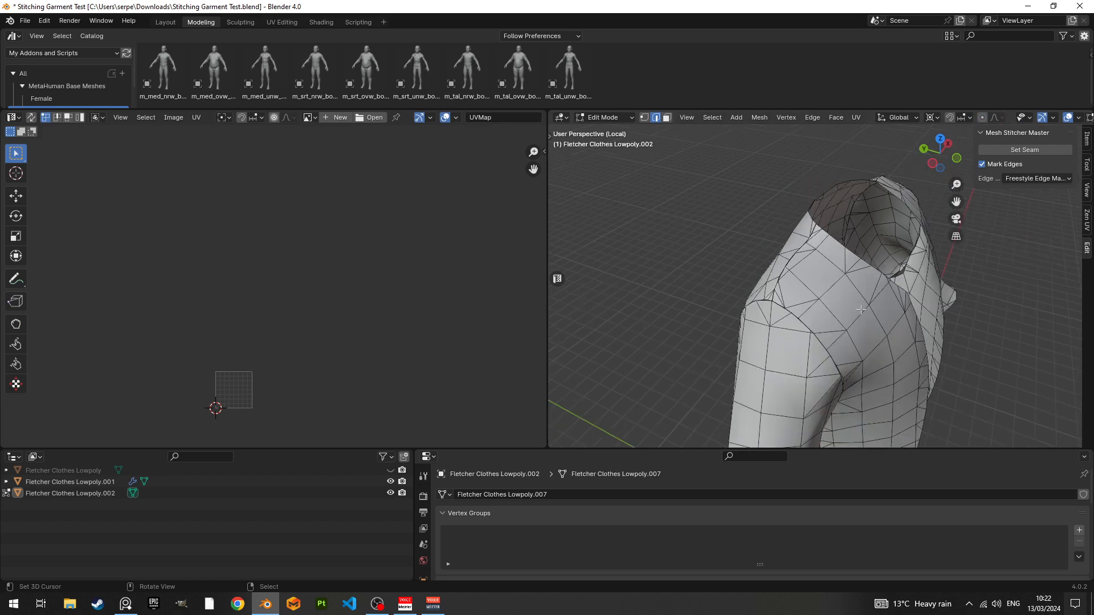
pyautogui.press('a')
pyautogui.scroll(3, 371, 324)
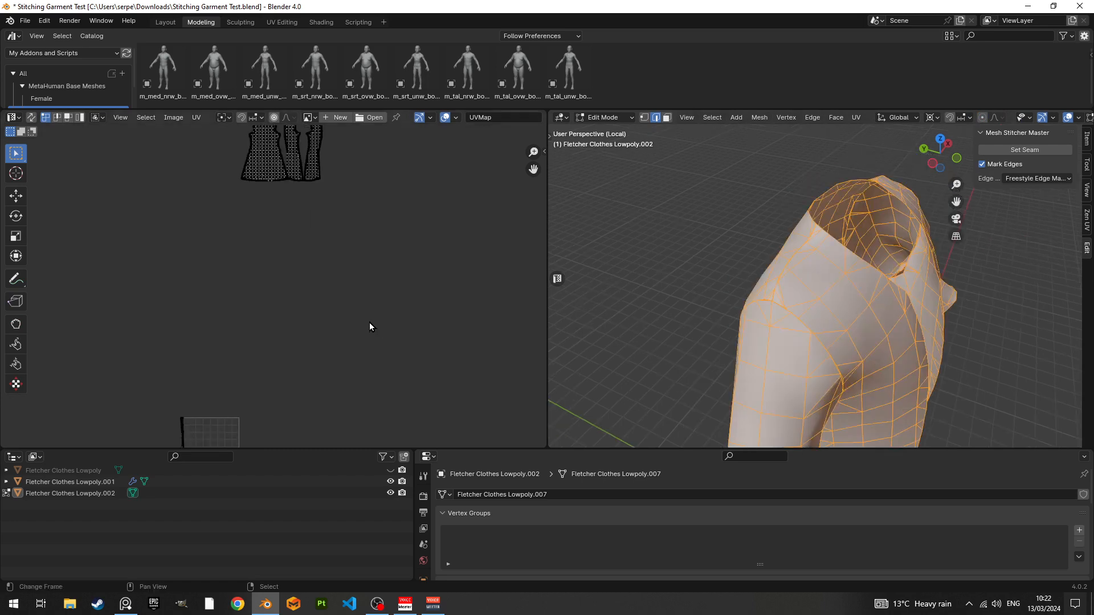
pyautogui.moveTo(349, 340); pyautogui.dragTo(384, 439, button='middle')
pyautogui.scroll(4, 371, 382)
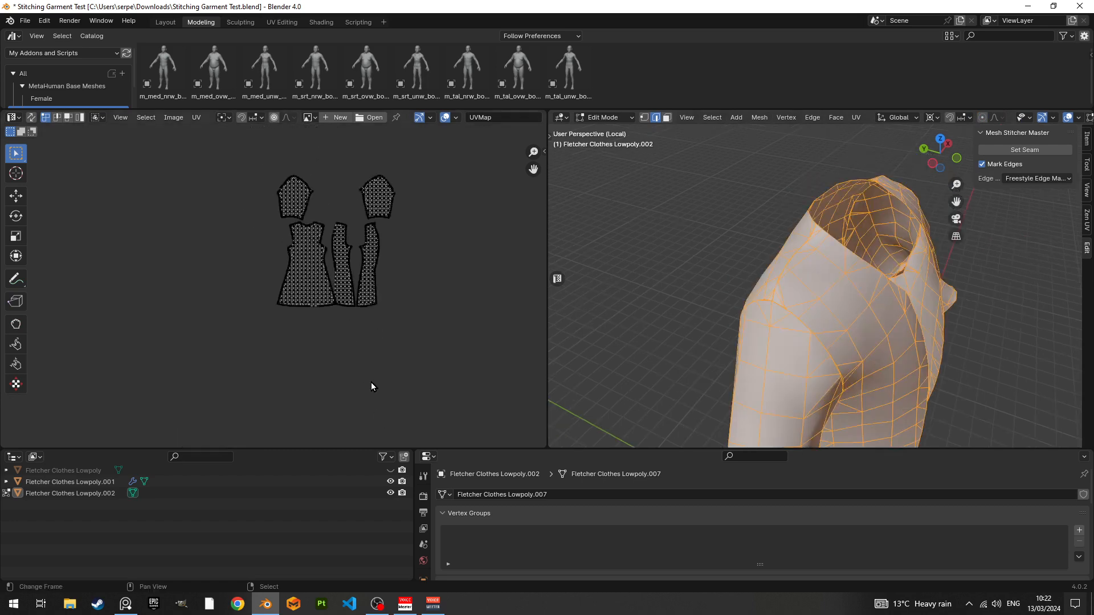
pyautogui.moveTo(344, 383); pyautogui.dragTo(322, 400, button='middle')
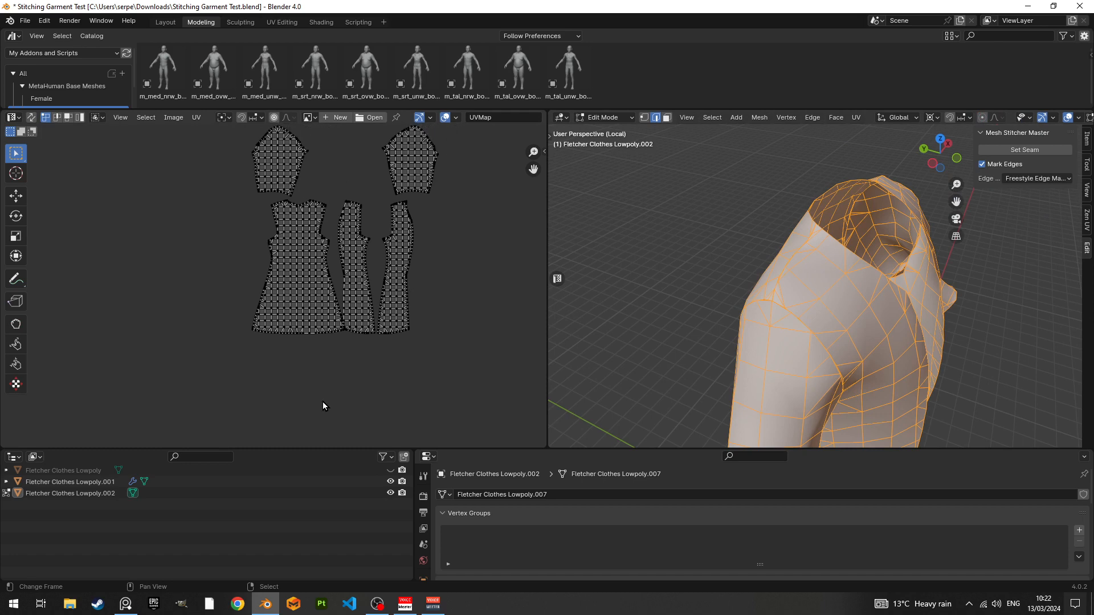
pyautogui.scroll(-1, 323, 406)
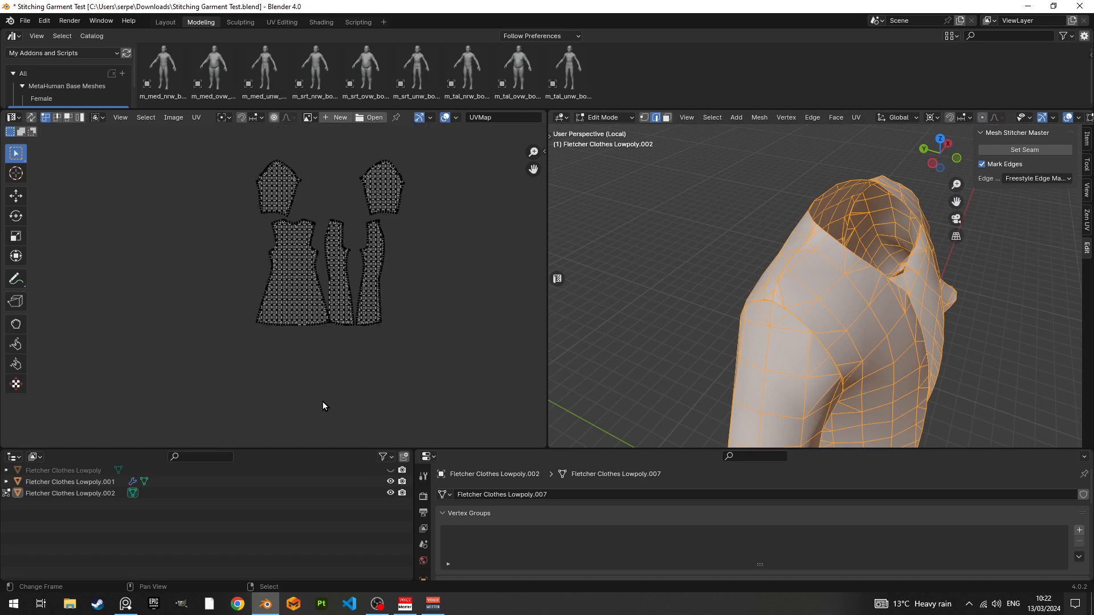
pyautogui.scroll(-1, 323, 406)
pyautogui.moveTo(323, 406); pyautogui.dragTo(367, 241, button='middle')
pyautogui.scroll(-3, 348, 322)
pyautogui.scroll(4, 392, 304)
pyautogui.moveTo(385, 357); pyautogui.dragTo(356, 316, button='middle')
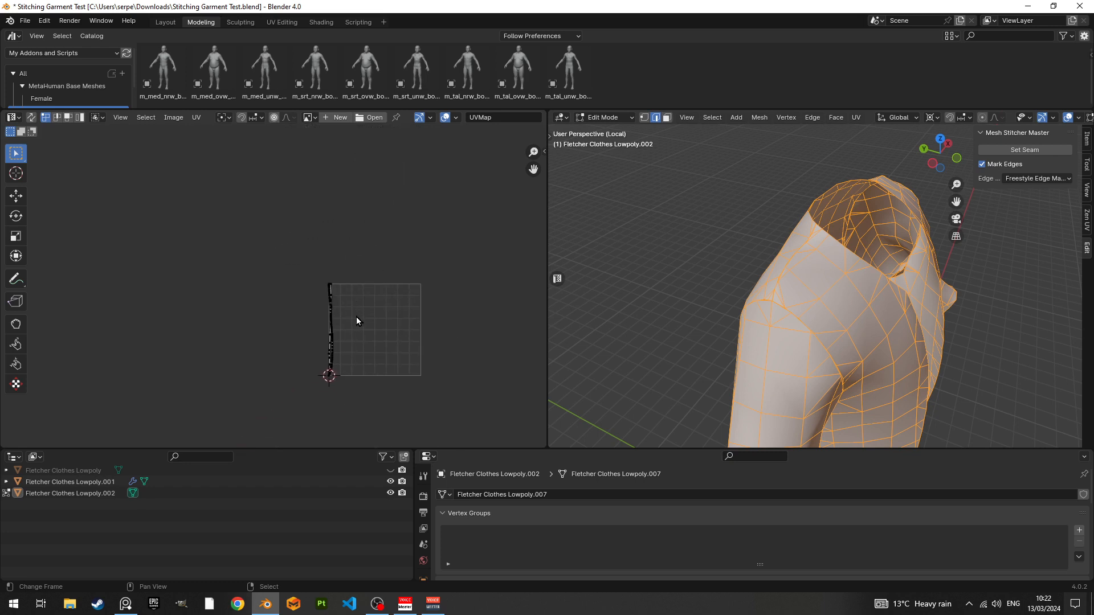
# Step: Compare the thin stitching UV strips inside the UV square with the separate panel and sleeve islands
pyautogui.scroll(2, 357, 320)
pyautogui.scroll(2, 398, 319)
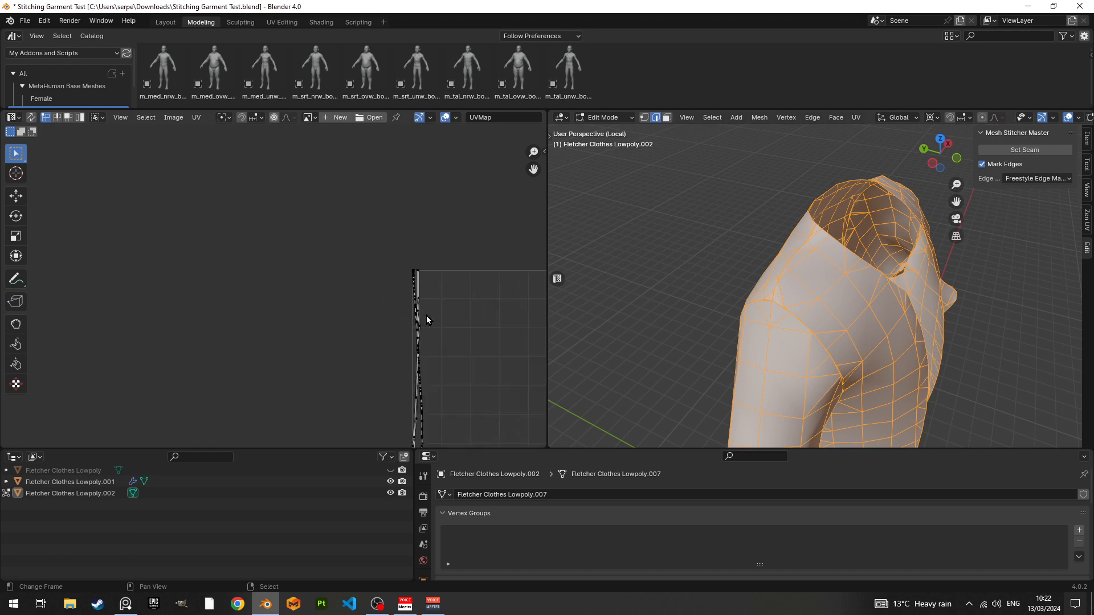
pyautogui.moveTo(441, 317); pyautogui.dragTo(349, 263, button='middle')
pyautogui.scroll(-3, 354, 259)
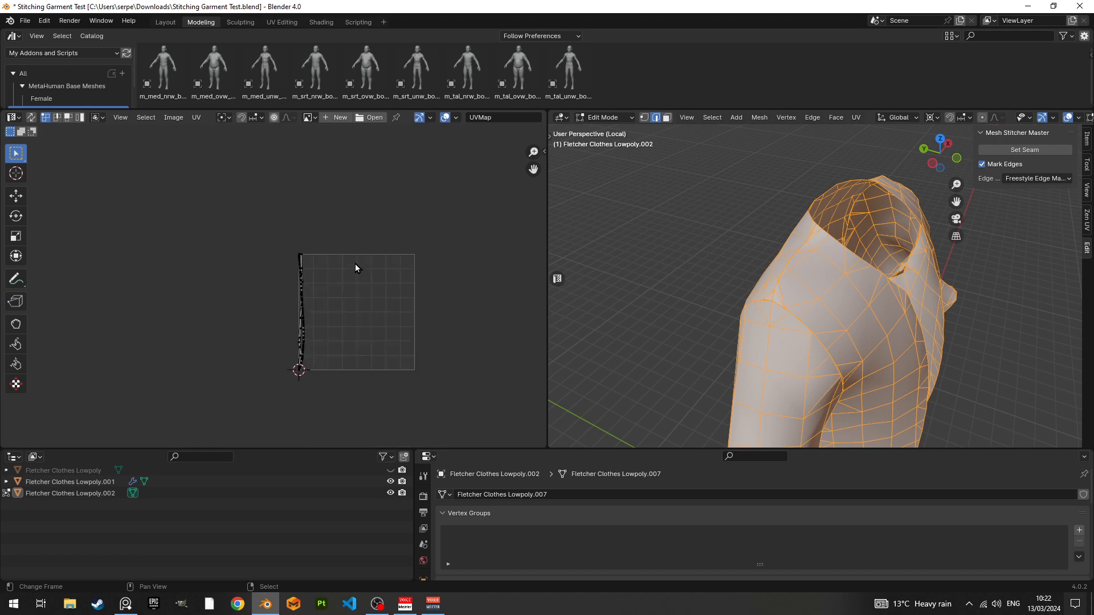
pyautogui.moveTo(406, 160); pyautogui.dragTo(382, 243, button='middle')
pyautogui.scroll(-4, 382, 246)
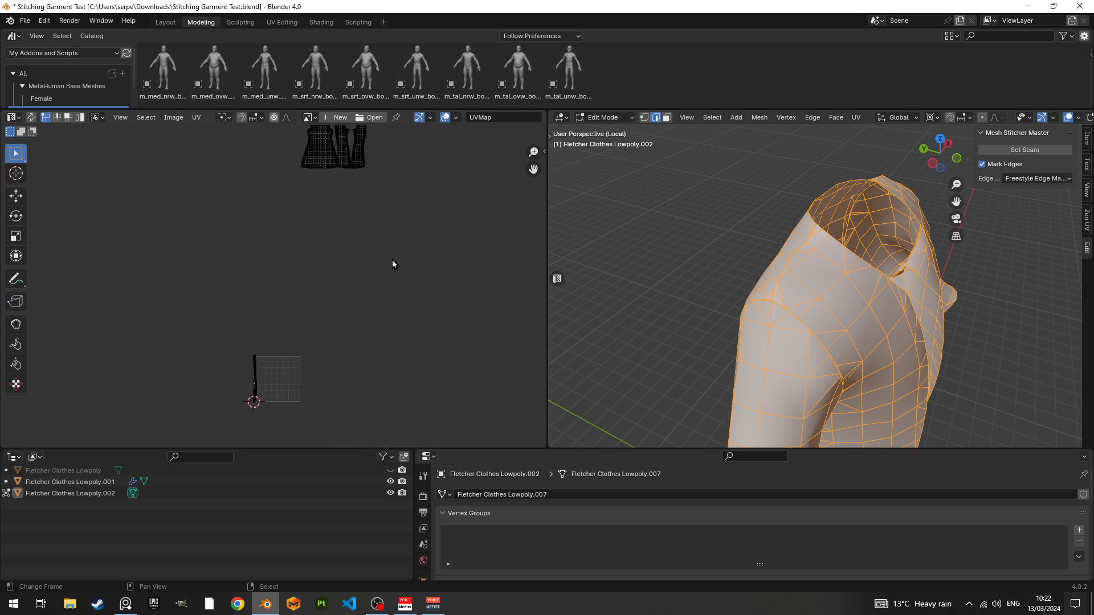
pyautogui.moveTo(385, 195); pyautogui.dragTo(384, 240, button='middle')
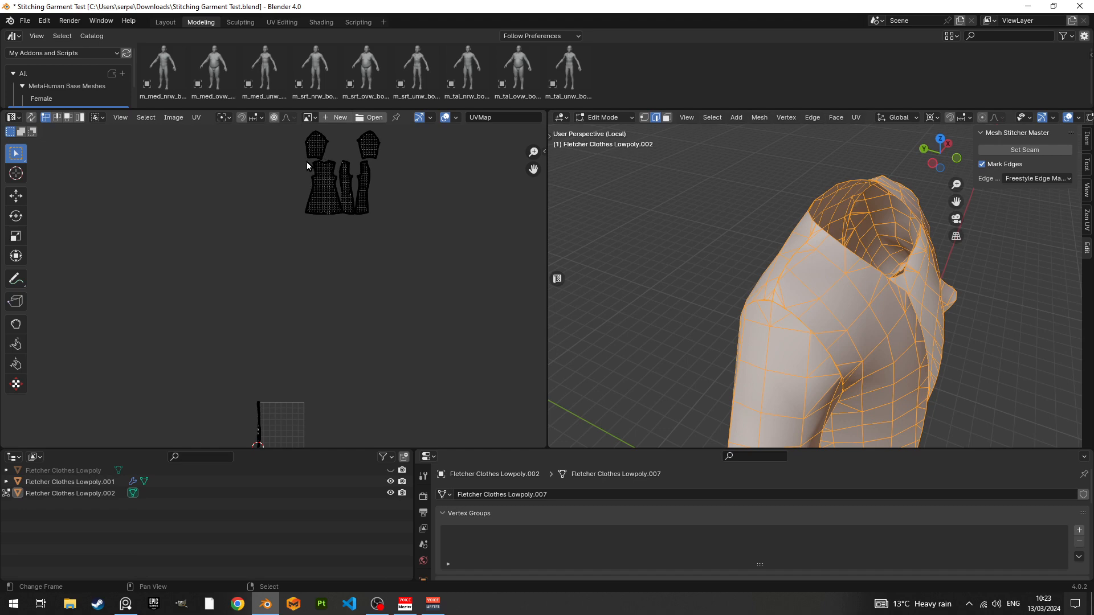
pyautogui.scroll(4, 350, 244)
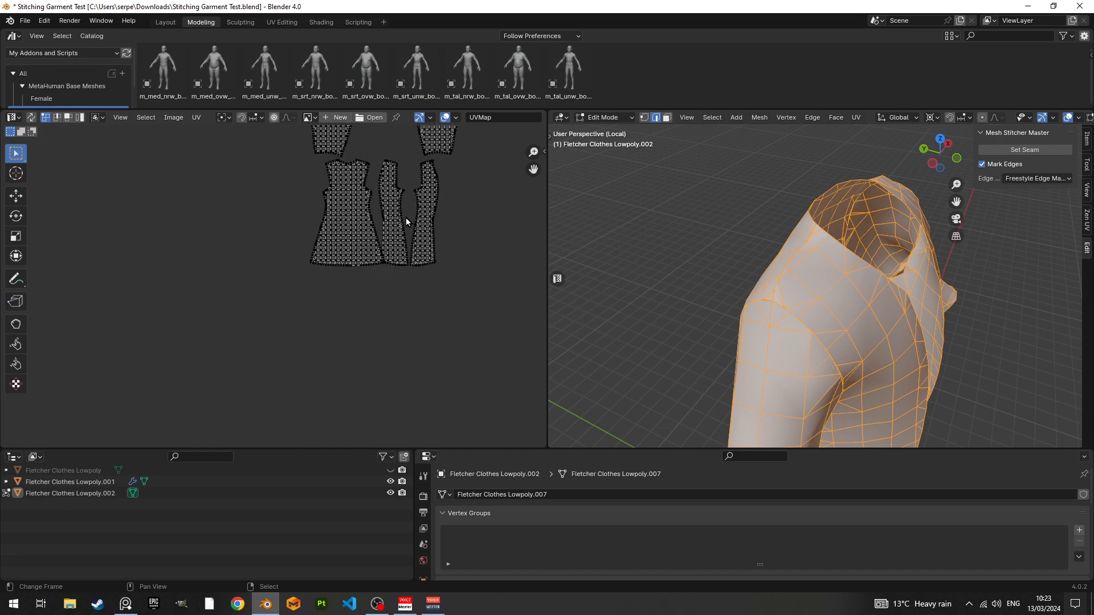
pyautogui.scroll(3, 416, 225)
pyautogui.moveTo(491, 199); pyautogui.dragTo(287, 381, button='middle')
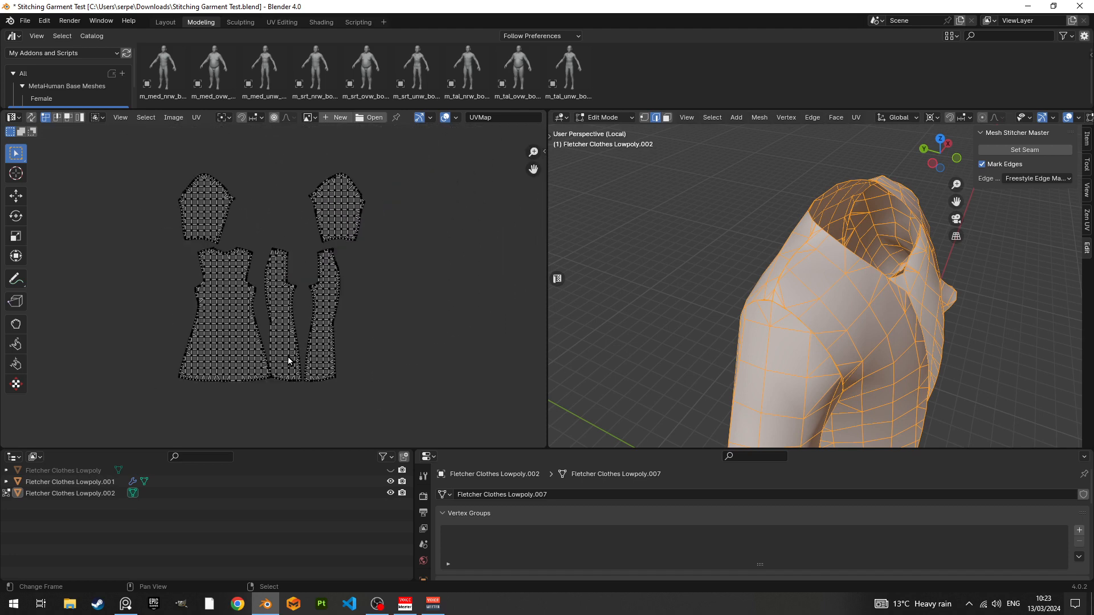
pyautogui.moveTo(289, 361); pyautogui.dragTo(402, 112, button='middle')
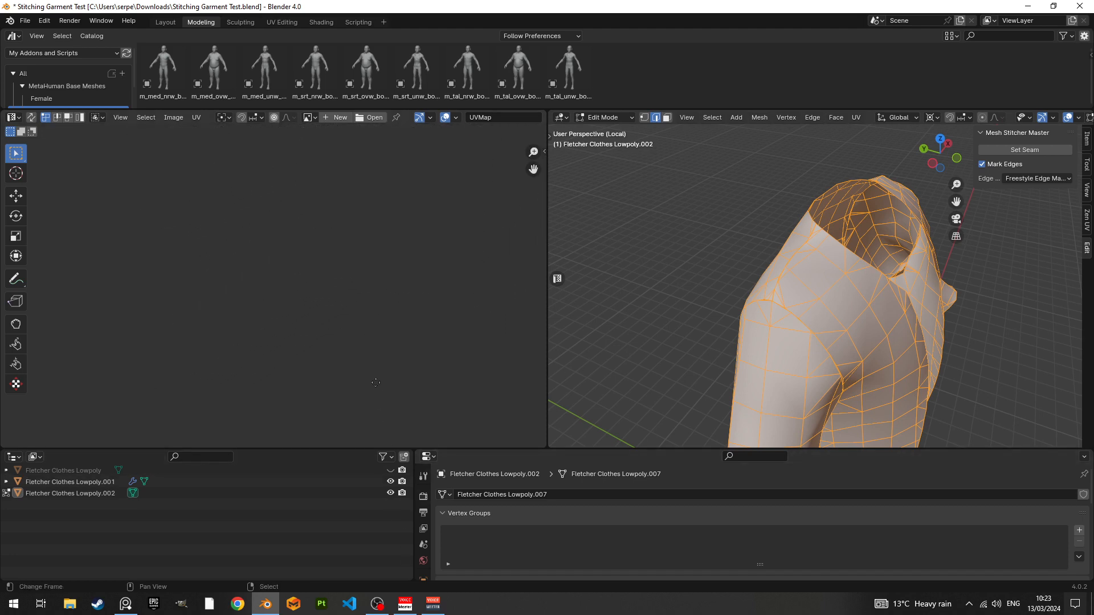
pyautogui.moveTo(399, 310); pyautogui.dragTo(400, 224, button='middle')
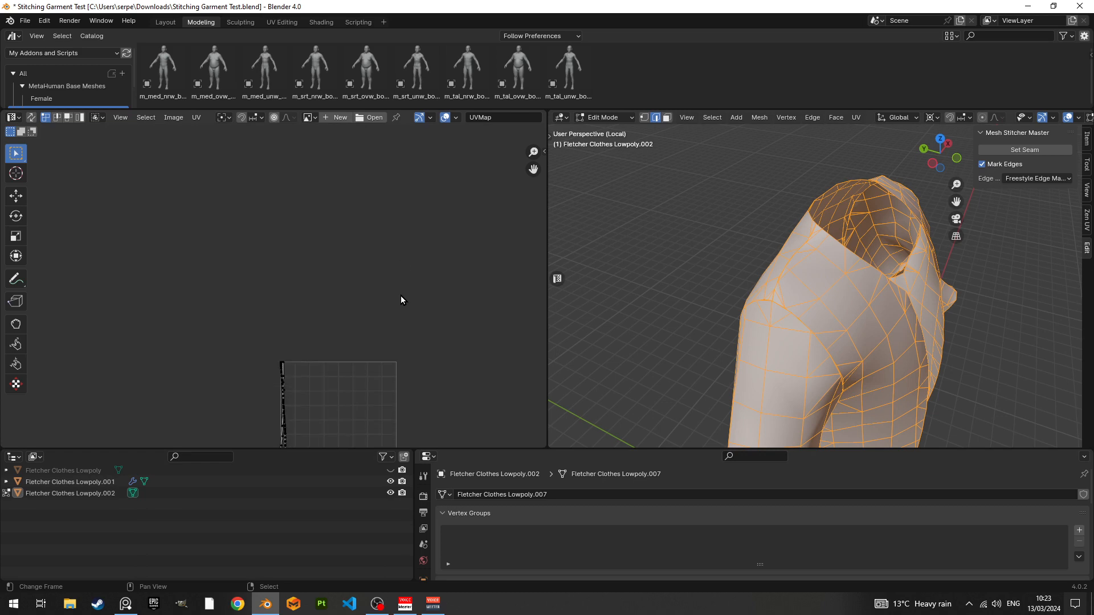
pyautogui.moveTo(401, 295); pyautogui.dragTo(415, 195, button='middle')
pyautogui.scroll(2, 372, 262)
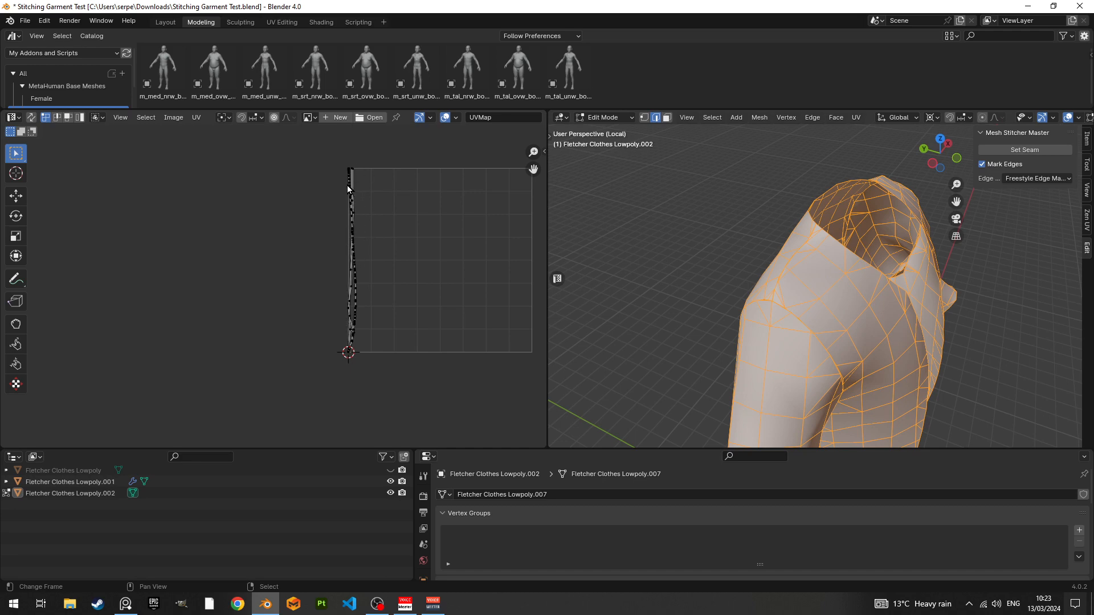
# Step: Select one thin stitching UV strip as a linked island and try to move it away from the others
pyautogui.press('l')
pyautogui.press('g')
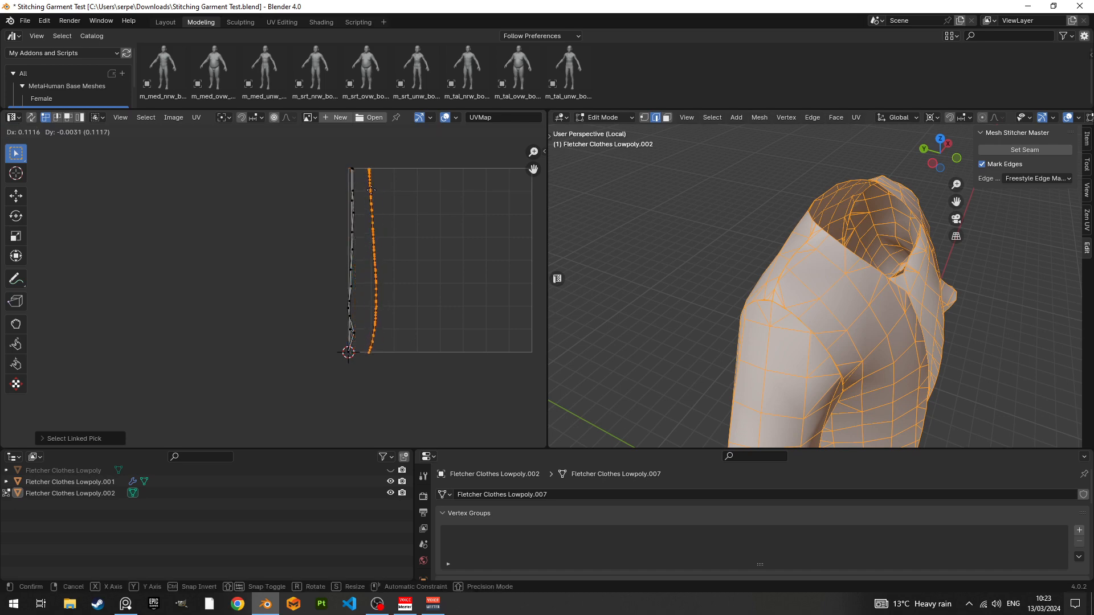
pyautogui.rightClick(371, 190)
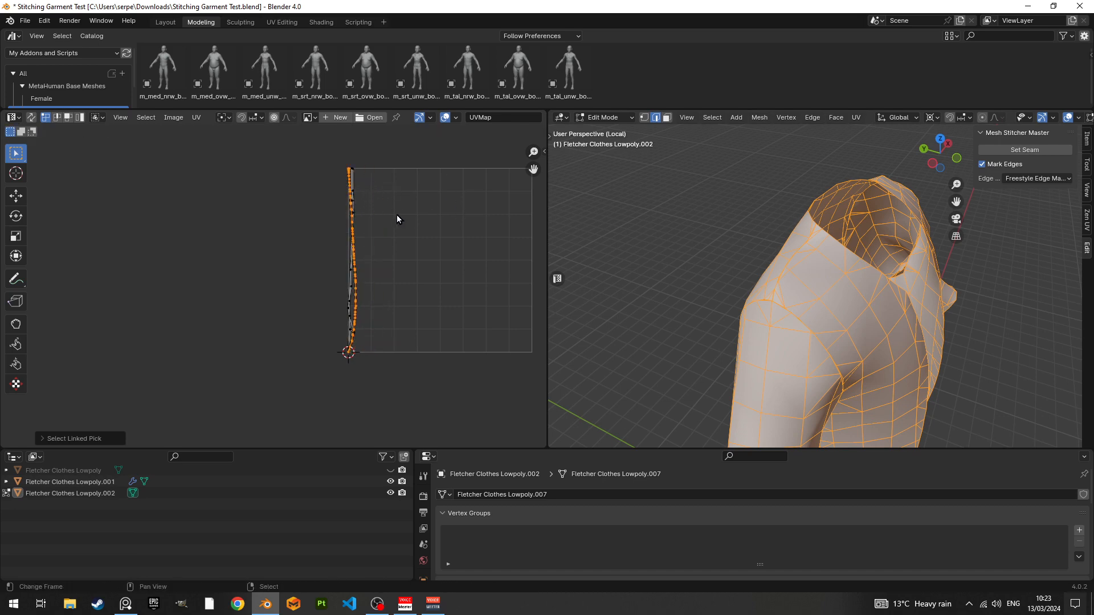
# Step: Select all the thin stitching UV strips, try Pack Islands on them, and undo the packing
pyautogui.moveTo(396, 165); pyautogui.dragTo(292, 388)
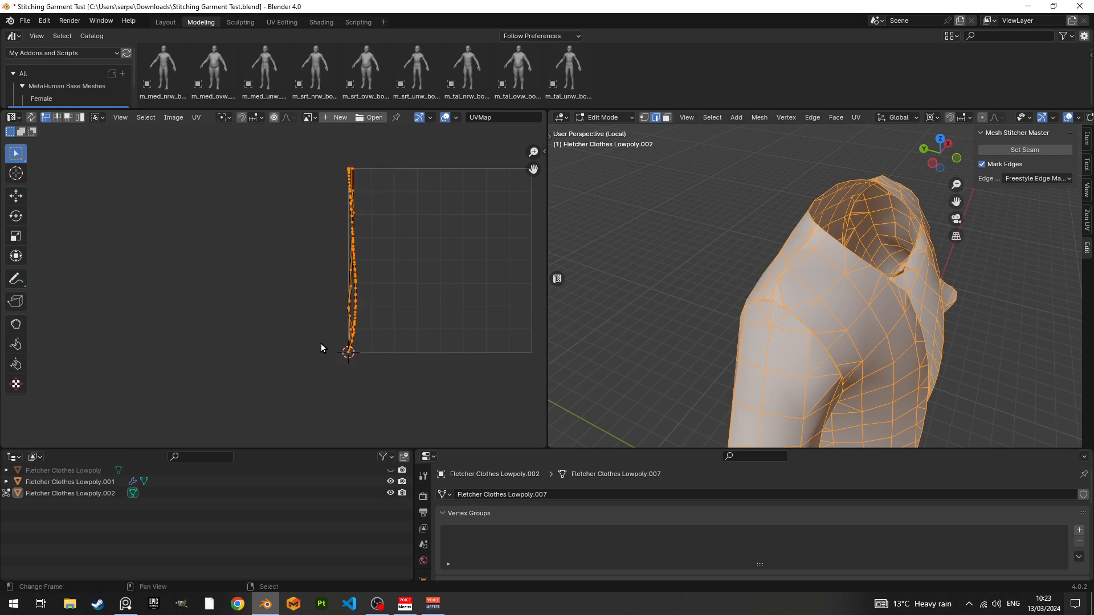
pyautogui.press('F3')
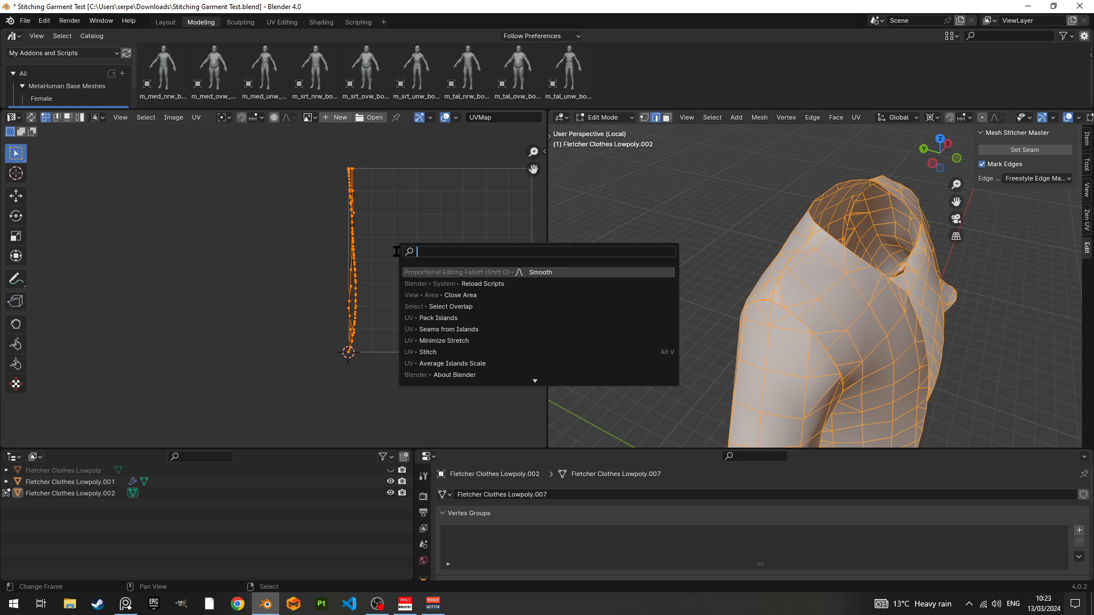
pyautogui.write('pack')
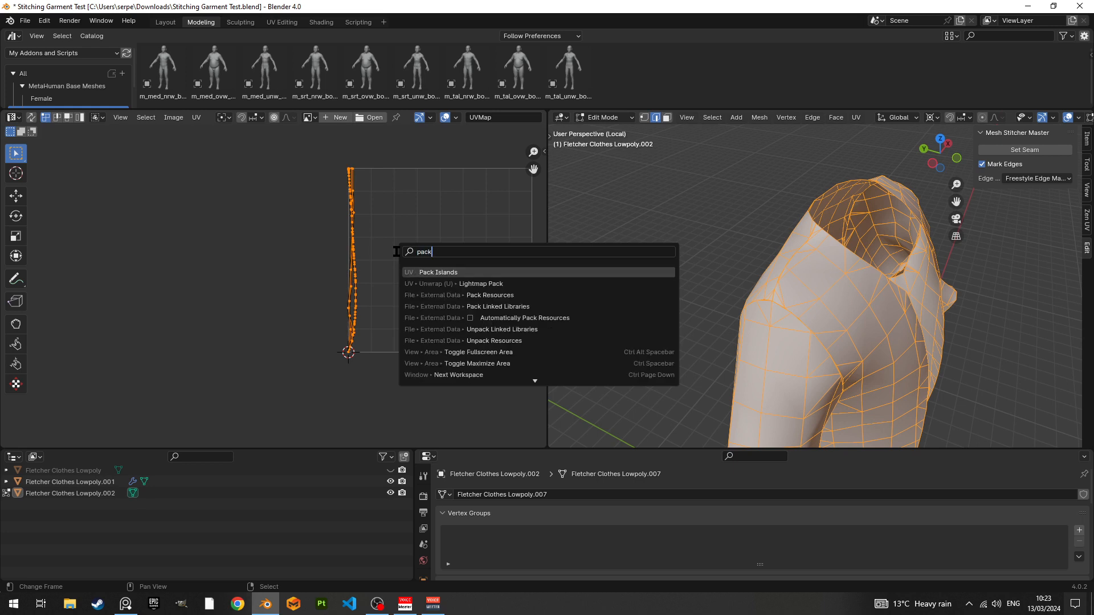
pyautogui.click(429, 273)
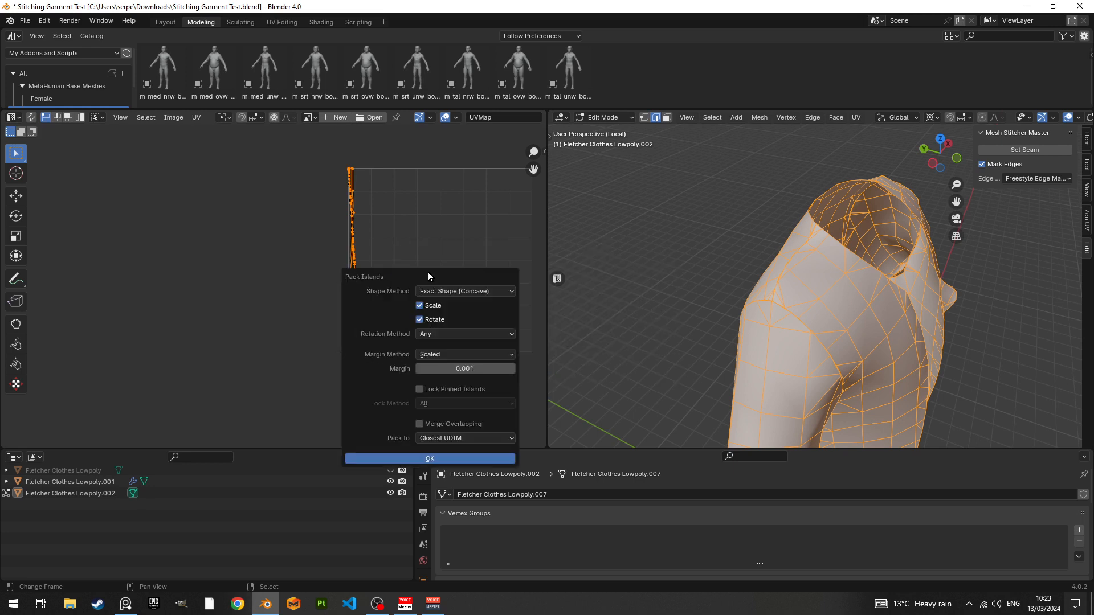
pyautogui.click(438, 459)
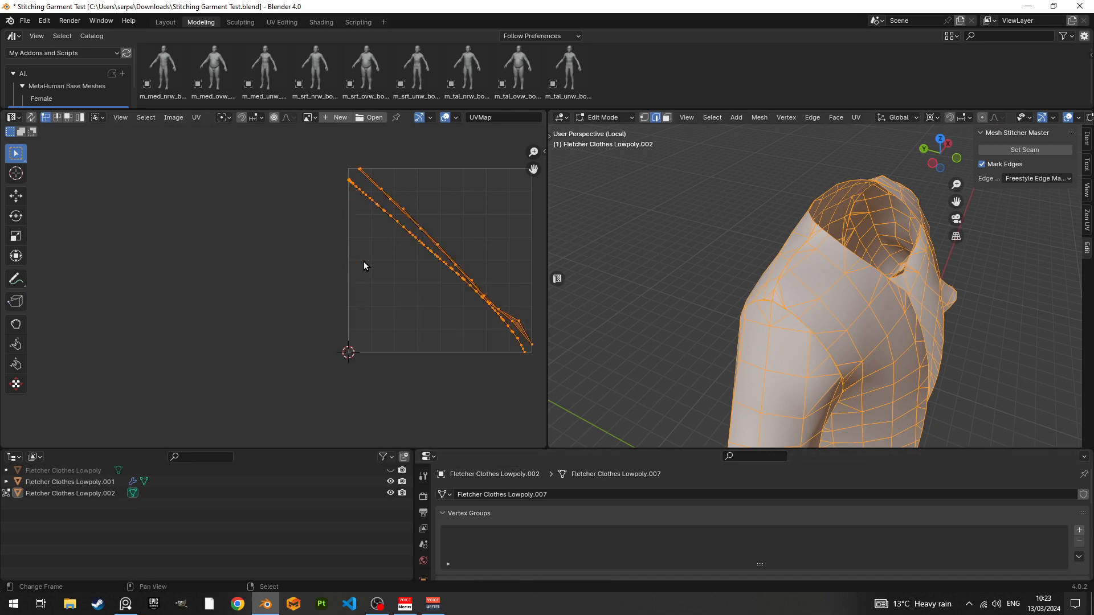
pyautogui.hotkey('ctrl', 'z')
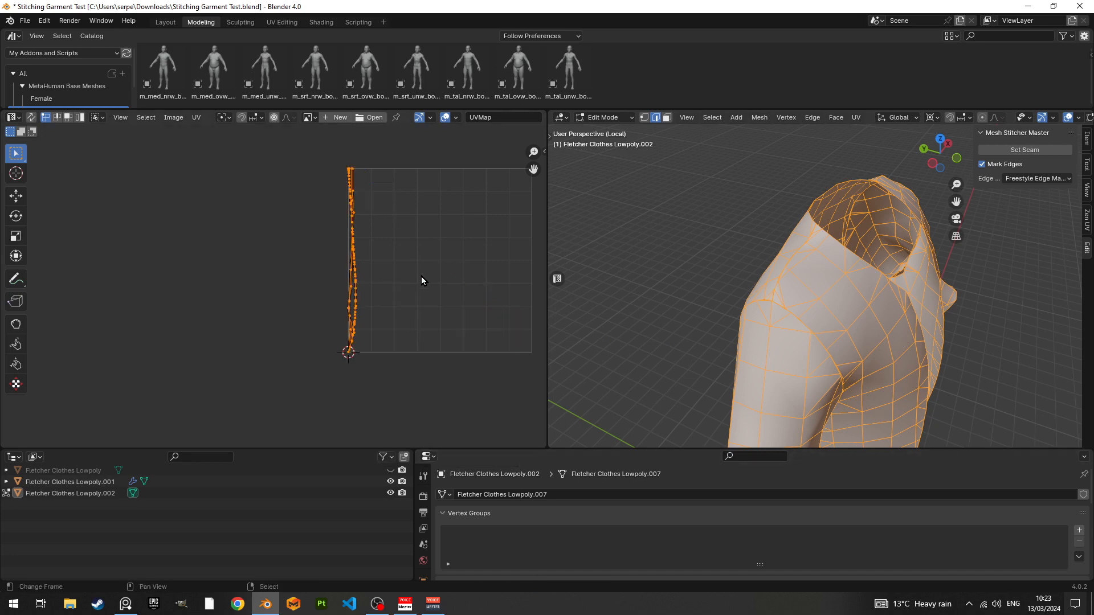
# Step: Examine where the coat's panel and sleeve UV islands lie relative to the stitching strips in the UV square
pyautogui.press('Home')
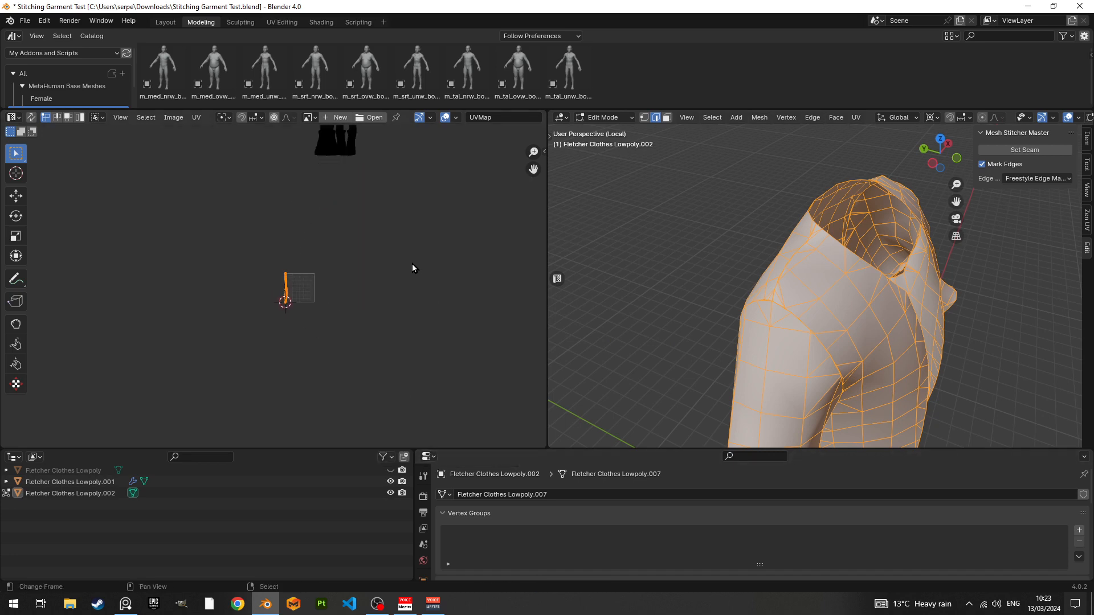
pyautogui.scroll(2, 412, 264)
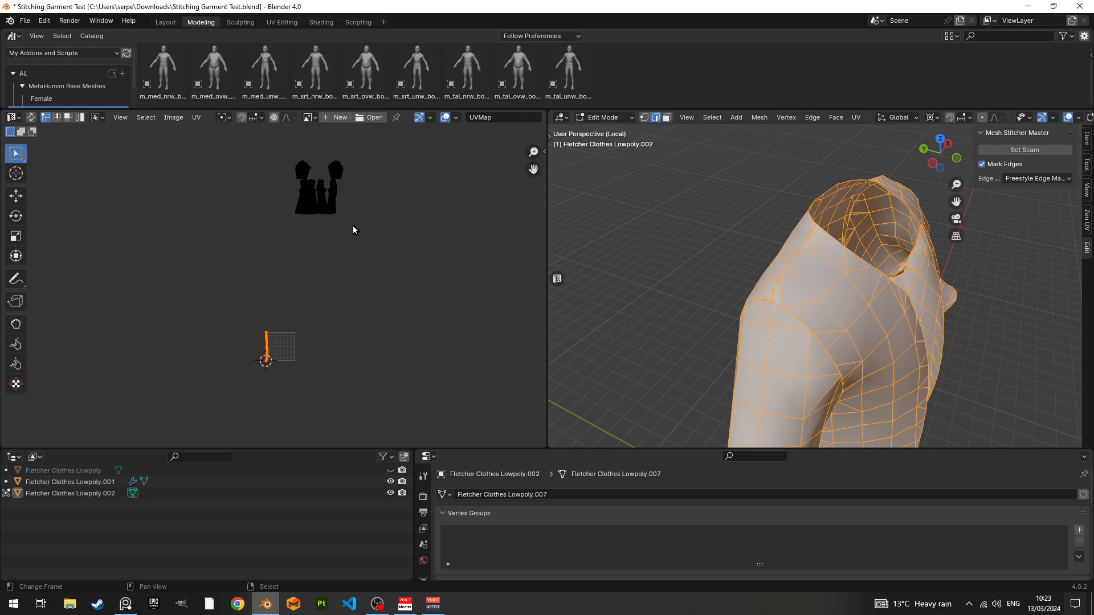
pyautogui.scroll(4, 321, 211)
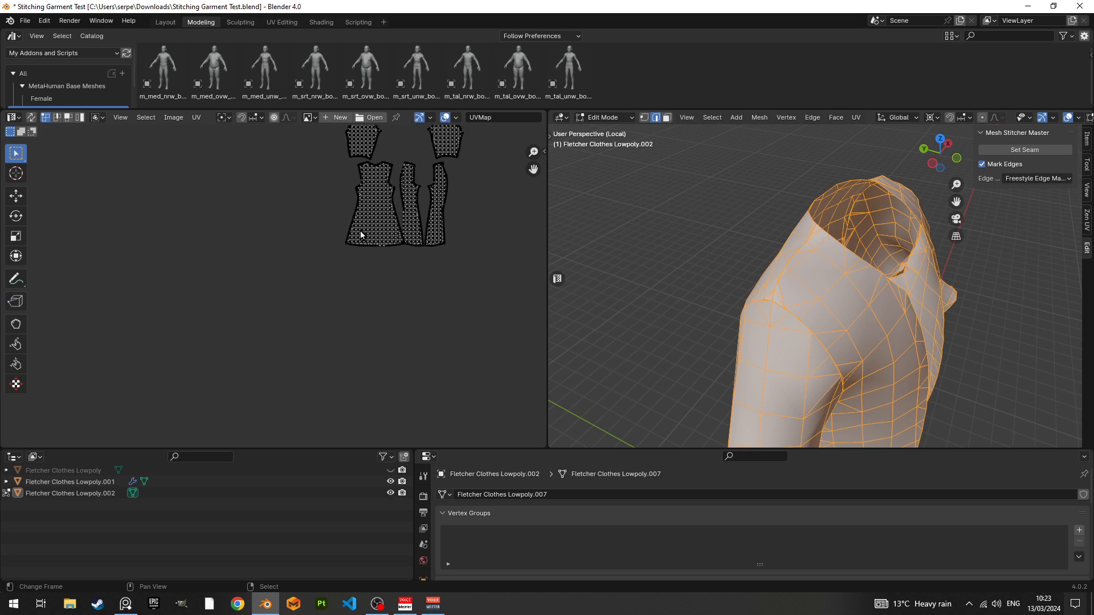
pyautogui.moveTo(425, 283); pyautogui.dragTo(386, 327, button='middle')
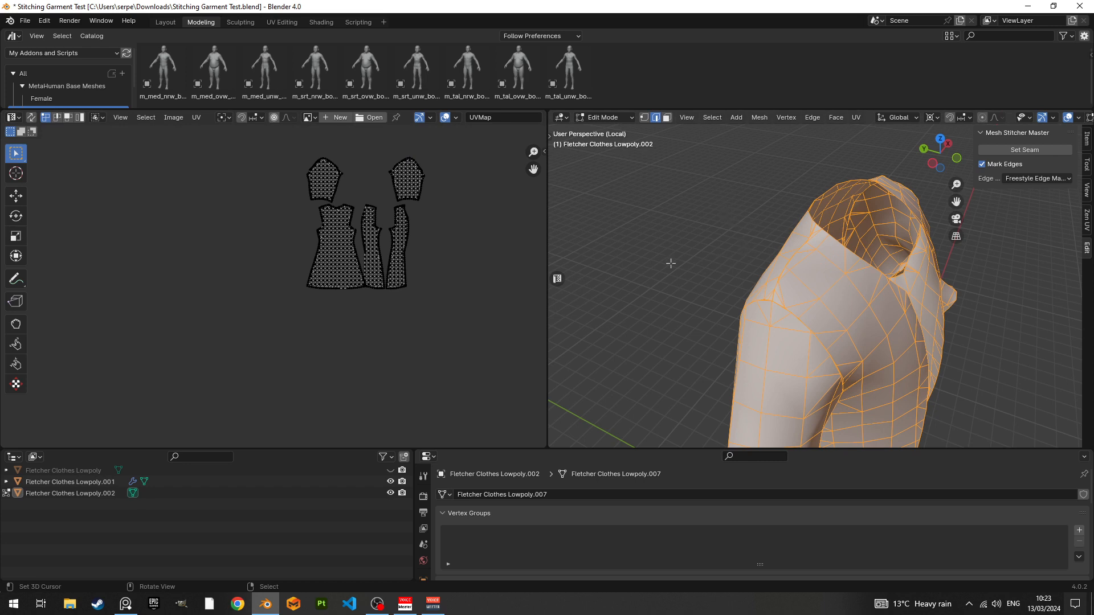
pyautogui.moveTo(440, 399); pyautogui.dragTo(441, 173, button='middle')
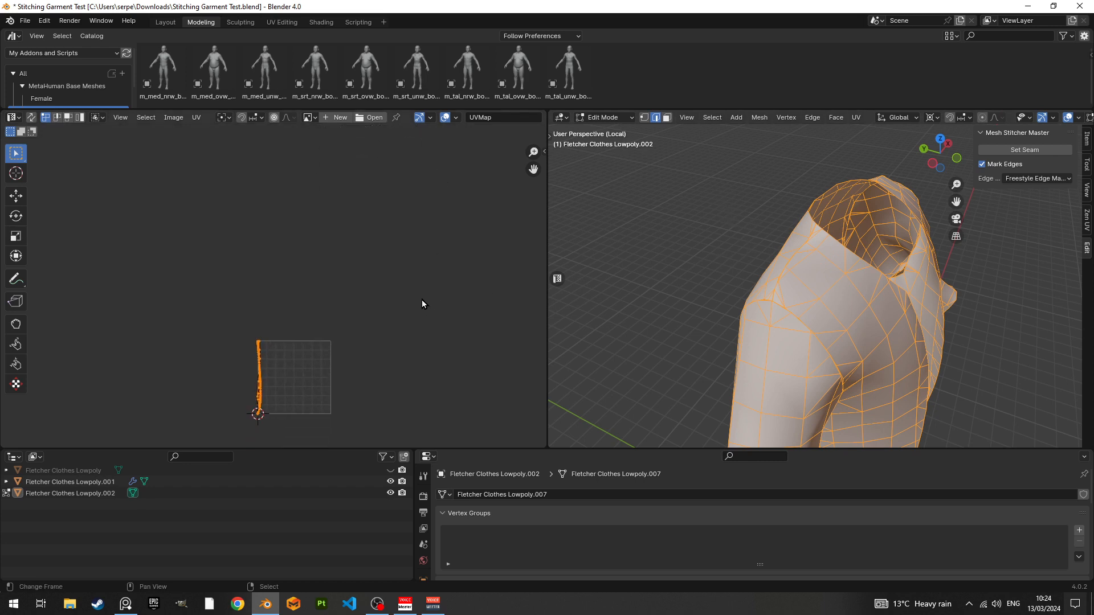
pyautogui.moveTo(422, 304); pyautogui.dragTo(441, 264, button='middle')
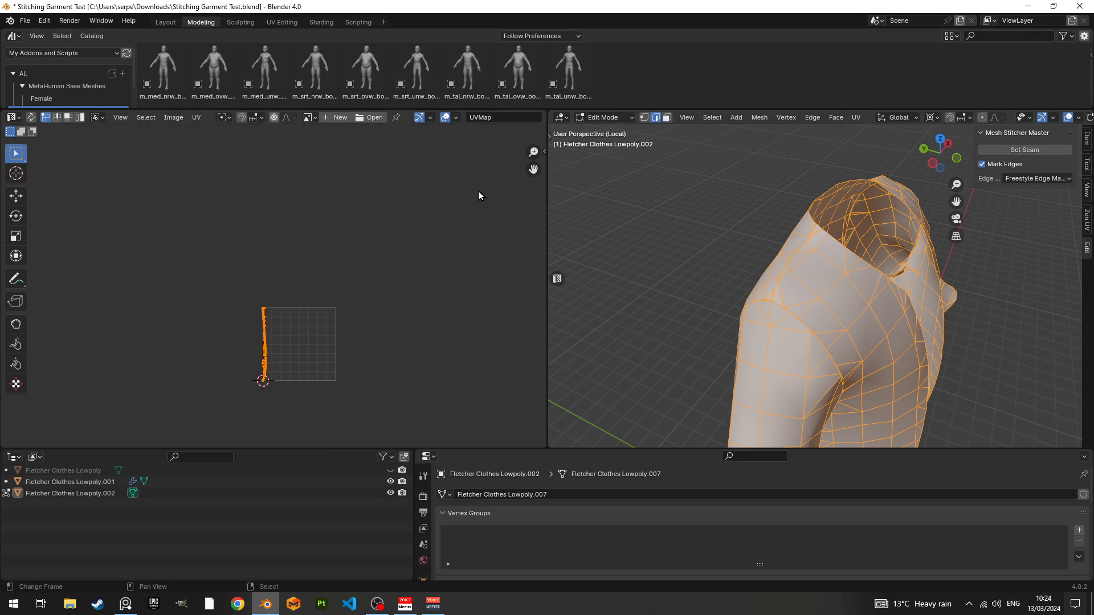
pyautogui.moveTo(478, 182); pyautogui.dragTo(369, 340, button='middle')
pyautogui.moveTo(385, 247); pyautogui.dragTo(369, 335, button='middle')
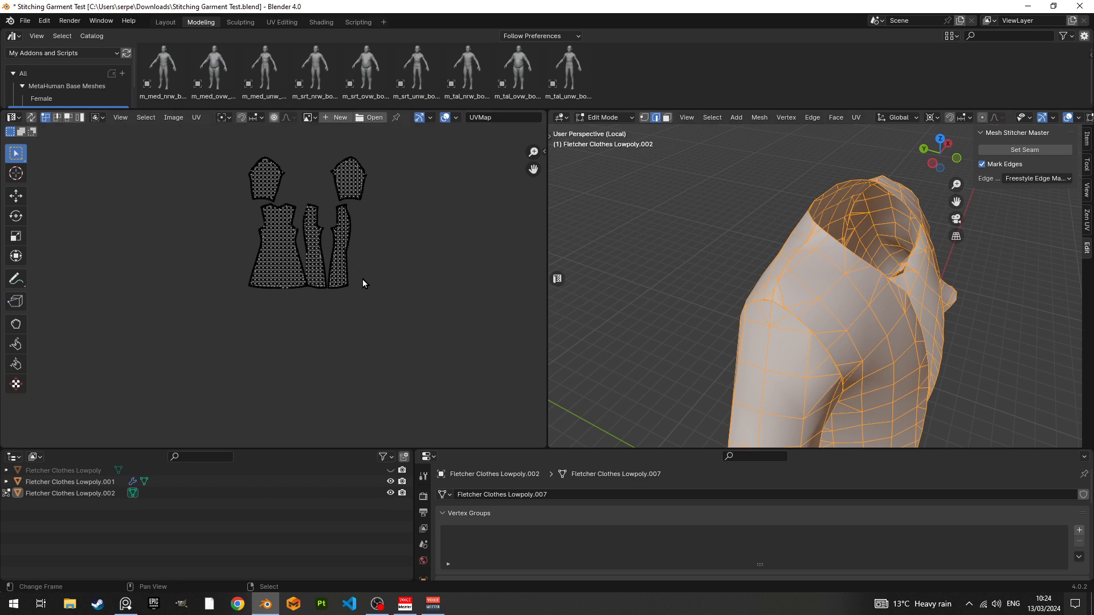
pyautogui.moveTo(319, 308)
pyautogui.mouseDown(button='middle')
pyautogui.moveTo(349, 132)
pyautogui.moveTo(314, 317)
pyautogui.mouseUp(button='middle')
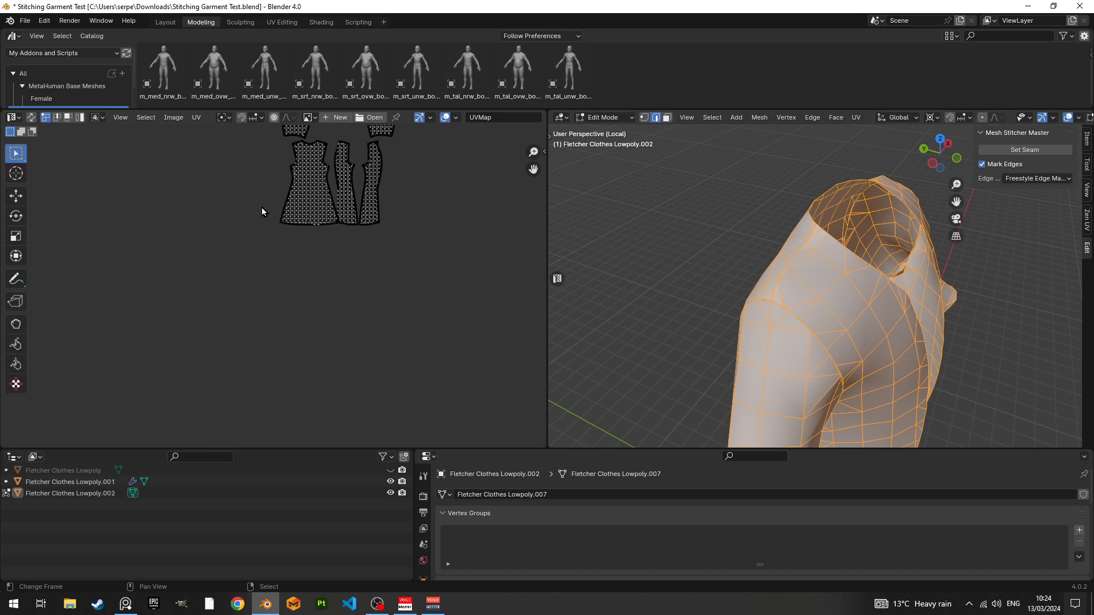
pyautogui.moveTo(397, 204); pyautogui.dragTo(344, 255, button='middle')
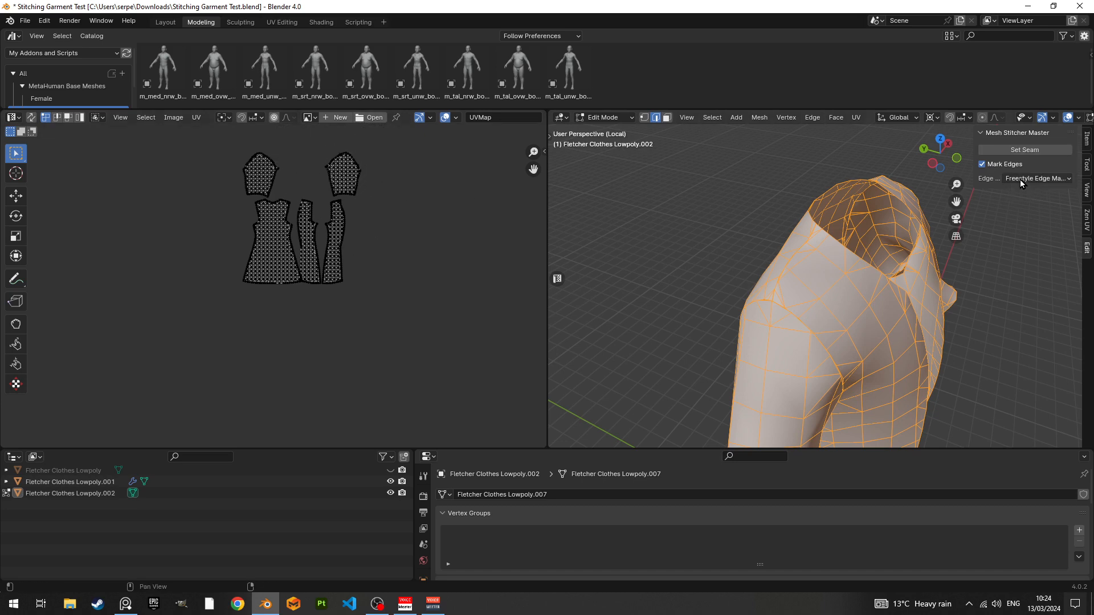
# Step: Select only one front panel as linked geometry delimited by UVs and try moving it away from the coat
pyautogui.click(759, 221)
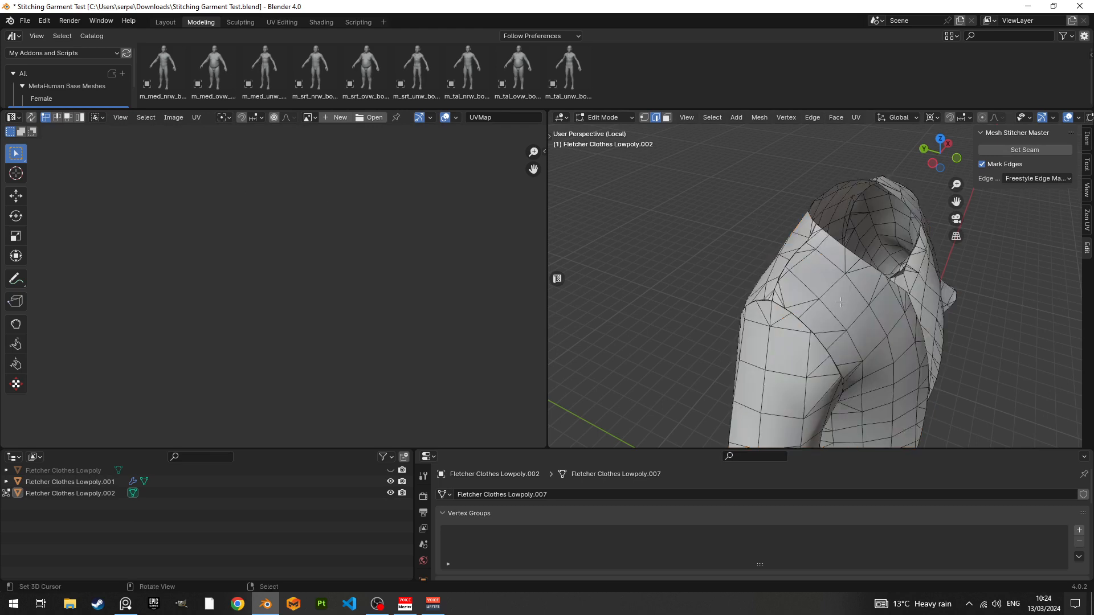
pyautogui.moveTo(840, 302); pyautogui.dragTo(803, 308, button='middle')
pyautogui.press('l')
pyautogui.press('g')
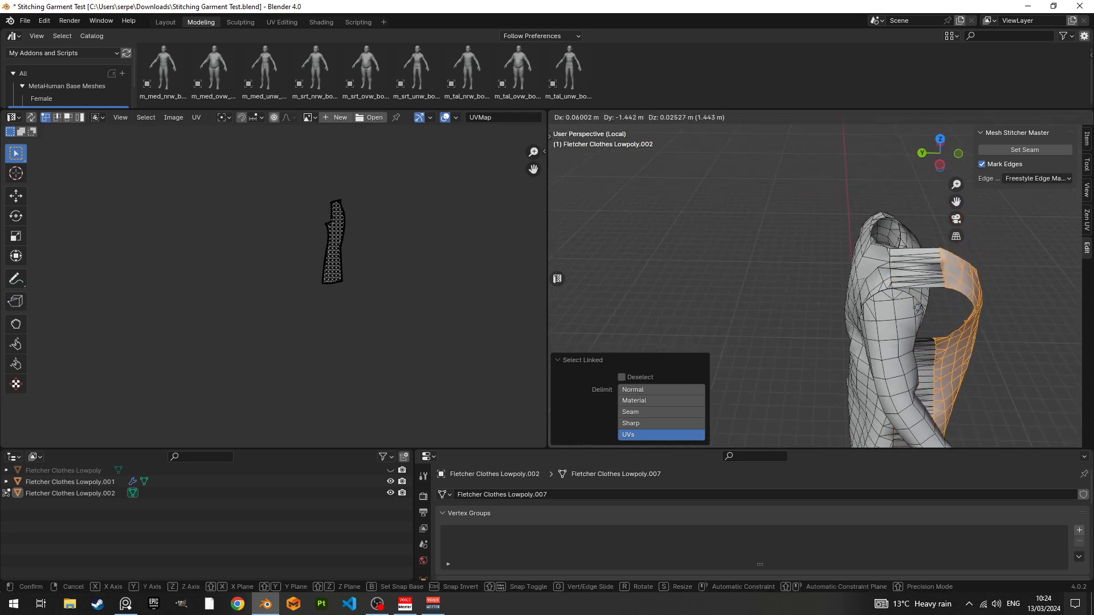
pyautogui.click(891, 302)
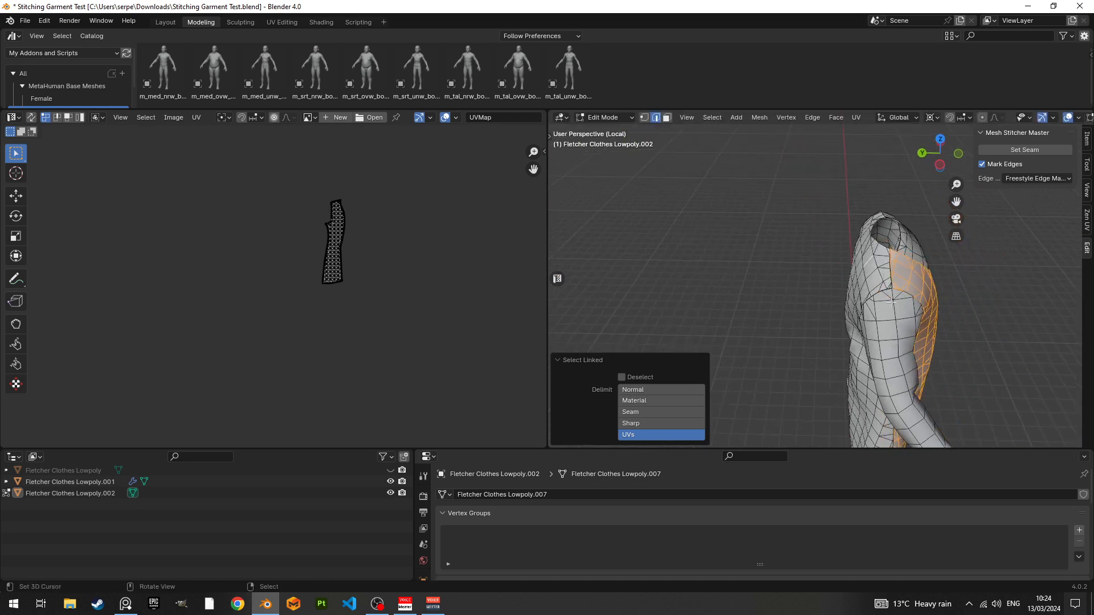
# Step: Clear the selection, reselect the same front panel delimited by UVs, and try moving it off the coat again
pyautogui.click(990, 283)
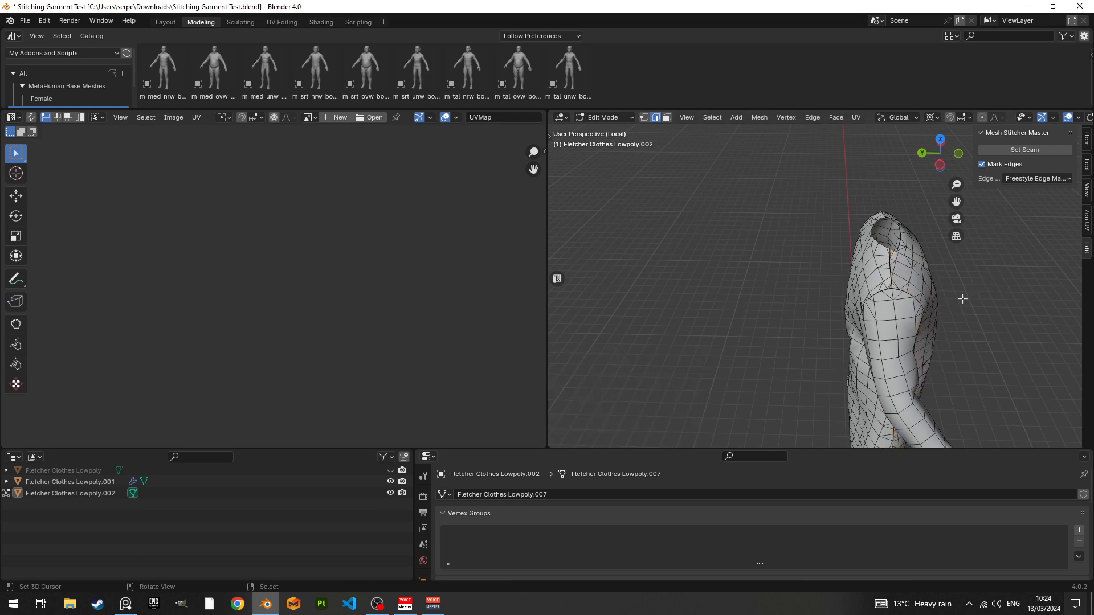
pyautogui.press('l')
pyautogui.press('g')
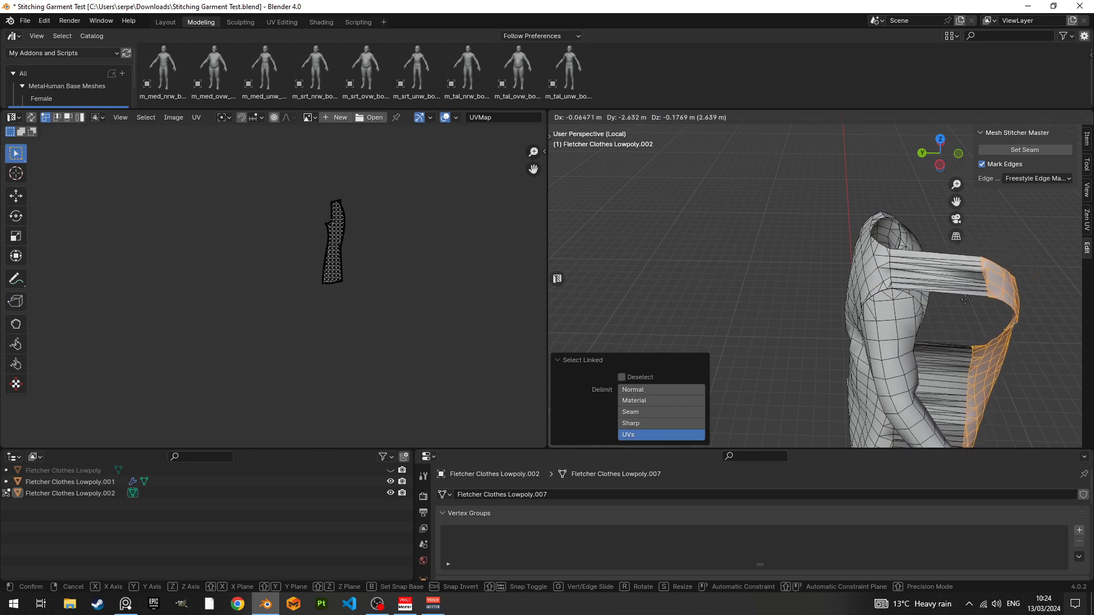
pyautogui.press('Escape')
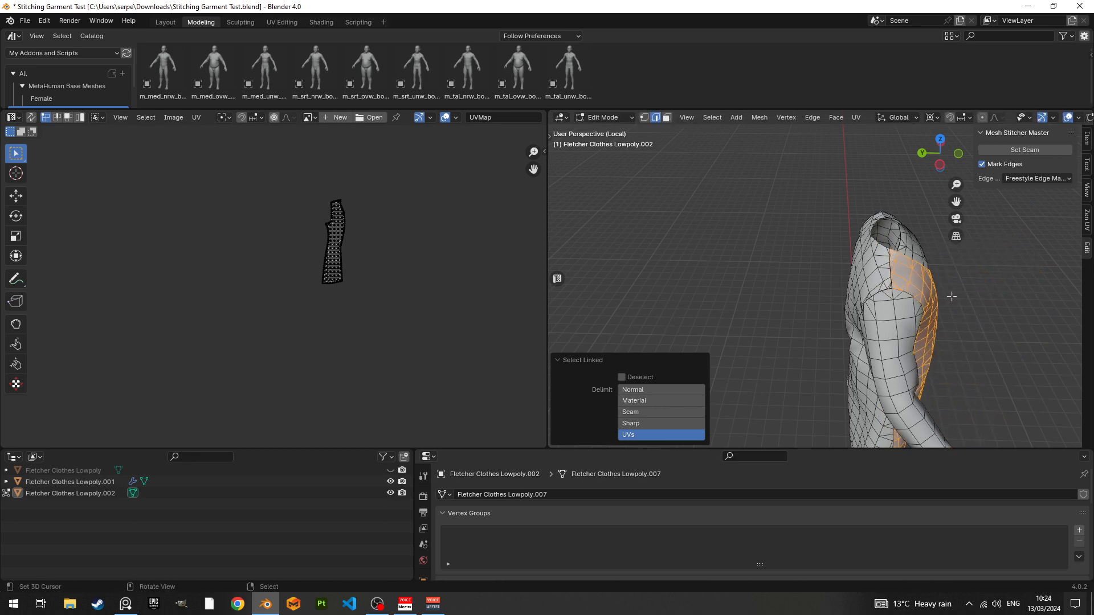
# Step: Select the opposite front panel as linked geometry delimited by UVs and hide everything else
pyautogui.moveTo(941, 296); pyautogui.dragTo(822, 289, button='middle')
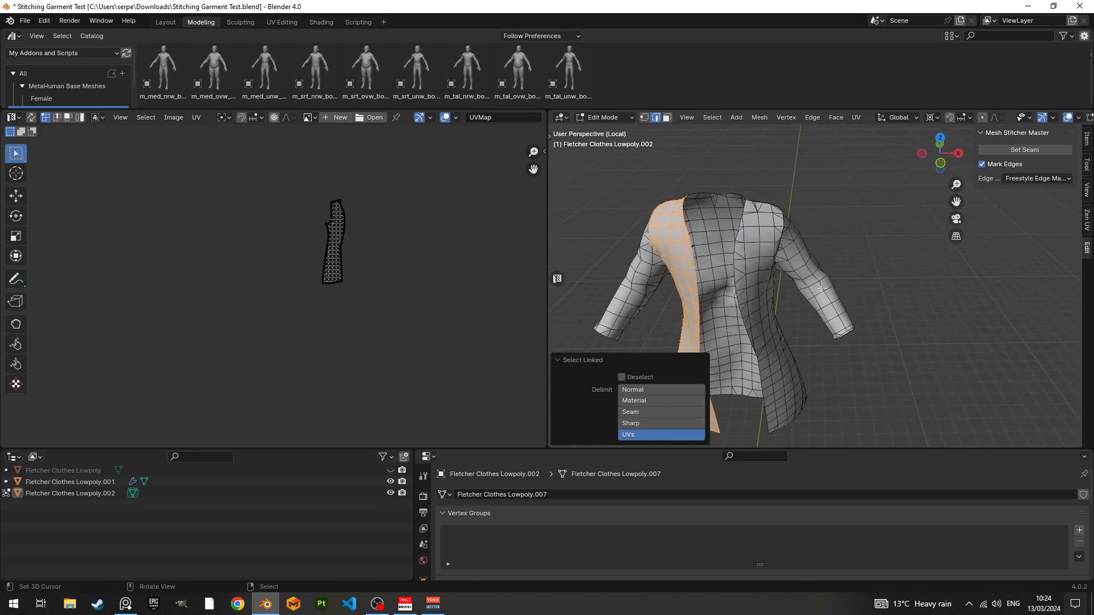
pyautogui.press('a')
pyautogui.hotkey('alt', 'a')
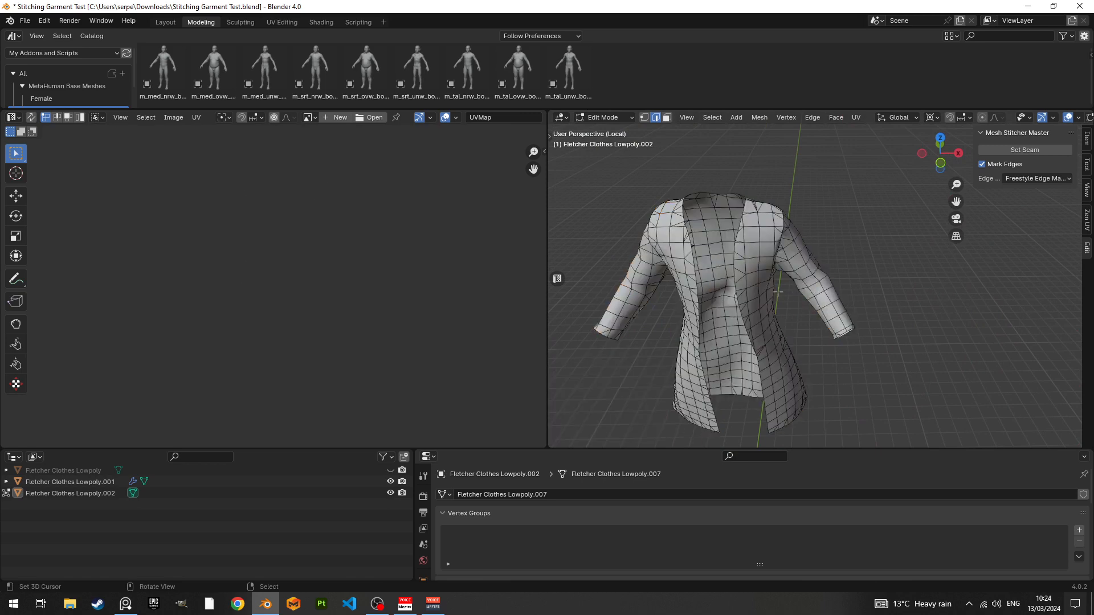
pyautogui.press('l')
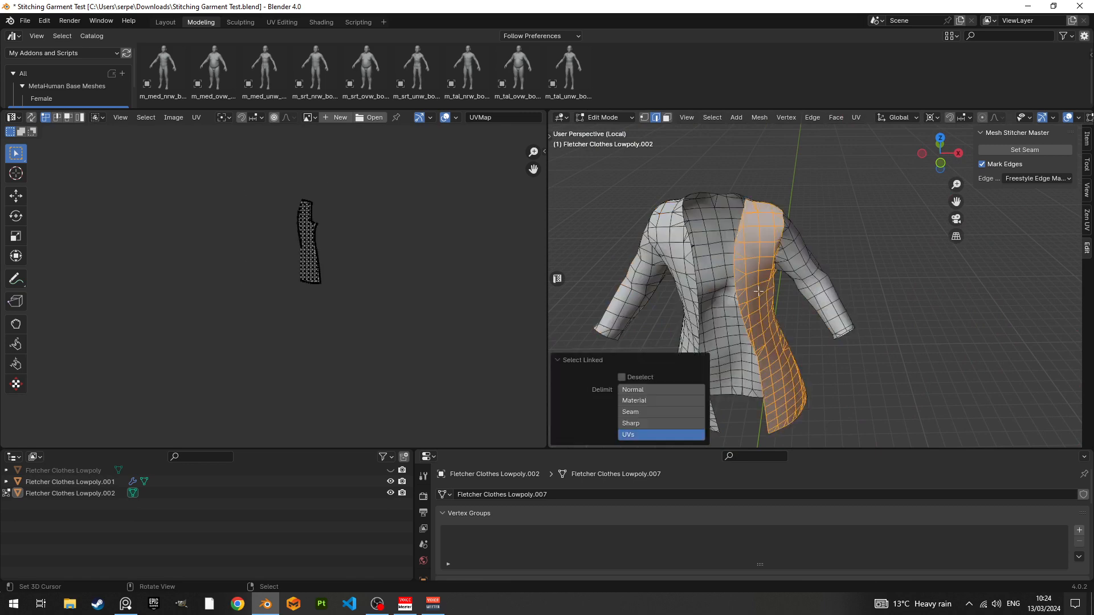
pyautogui.moveTo(758, 291); pyautogui.dragTo(729, 315, button='middle')
pyautogui.hotkey('shift', 'h')
pyautogui.hotkey('alt', 'a')
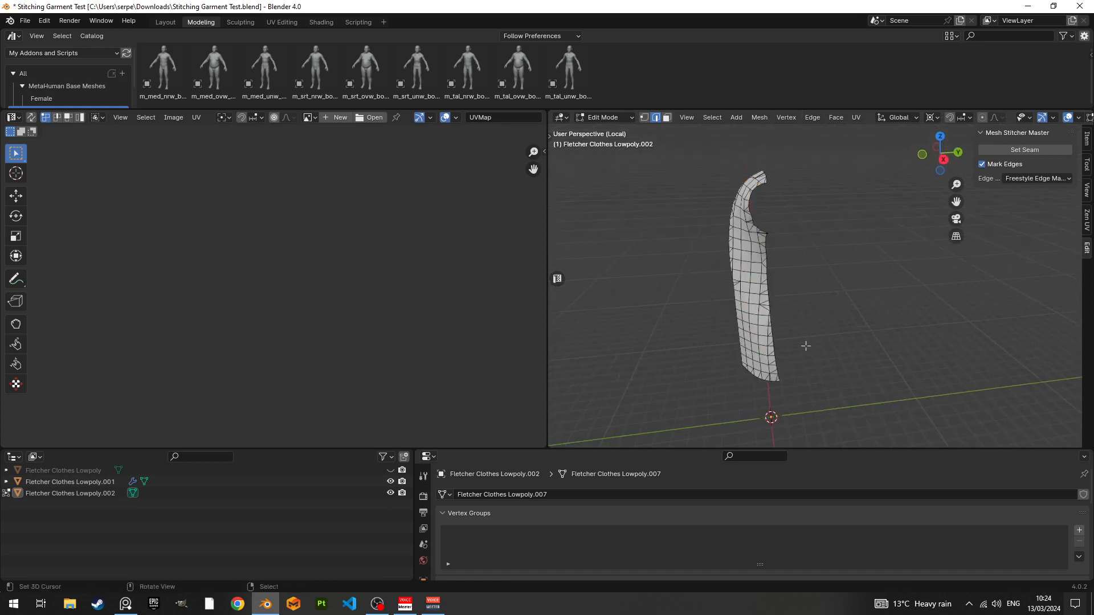
# Step: Select the isolated front panel's long side edge below the armhole and set it as the first seam
pyautogui.scroll(1, 801, 369)
pyautogui.scroll(1, 801, 371)
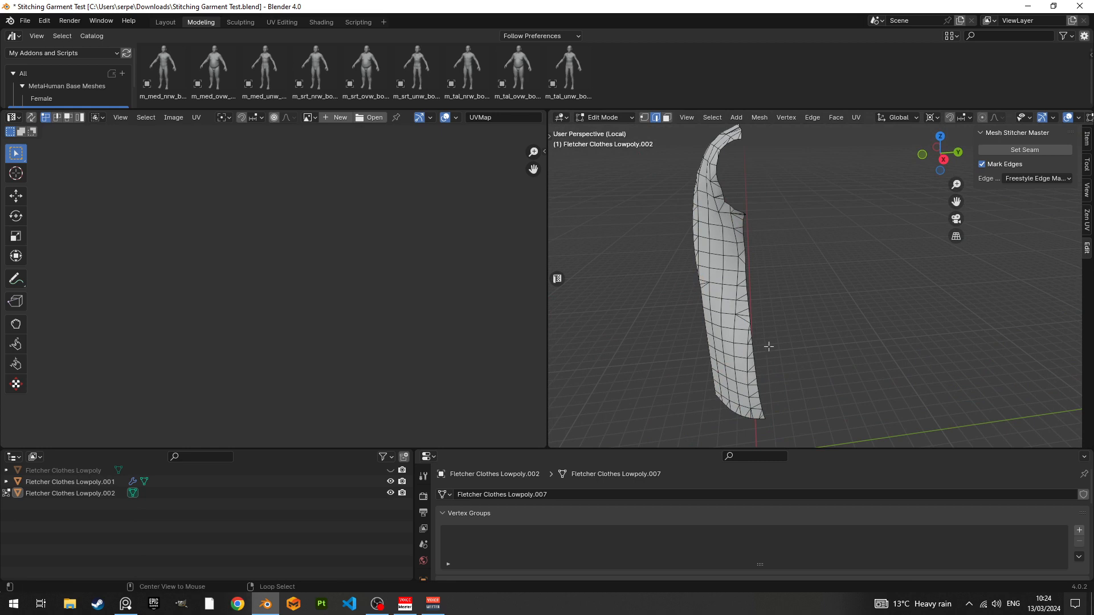
pyautogui.keyDown('alt'); pyautogui.click(752, 341); pyautogui.keyUp('alt')
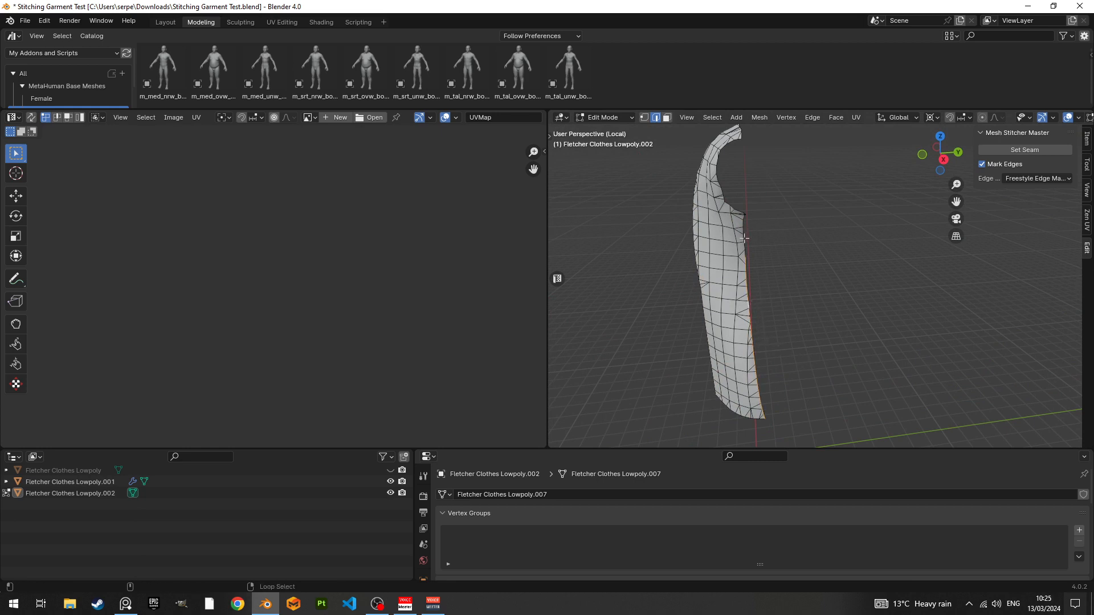
pyautogui.moveTo(764, 247); pyautogui.dragTo(872, 364, button='middle')
pyautogui.click(1033, 150)
# Step: Reveal the hidden coat parts and isolate only the back panel, selected as linked geometry delimited by UVs
pyautogui.hotkey('alt', 'h')
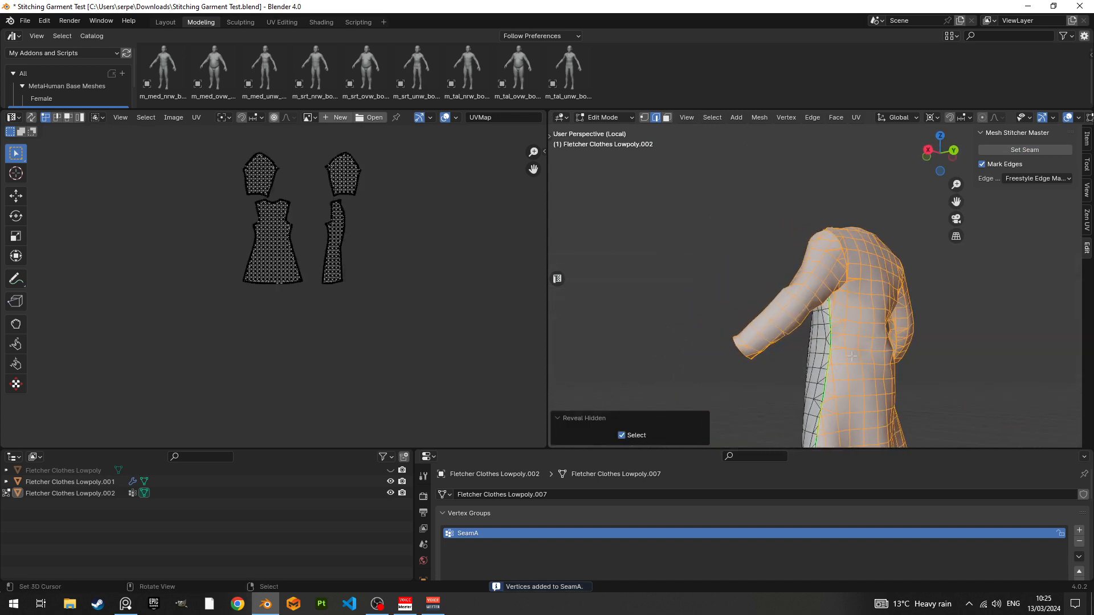
pyautogui.press('l')
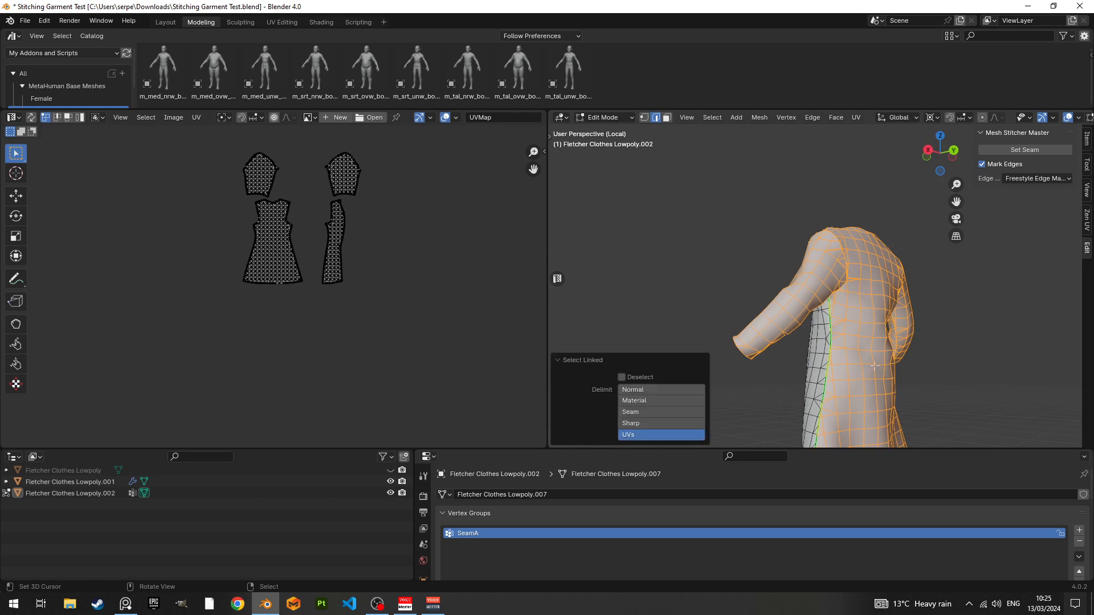
pyautogui.press('a')
pyautogui.hotkey('alt', 'a')
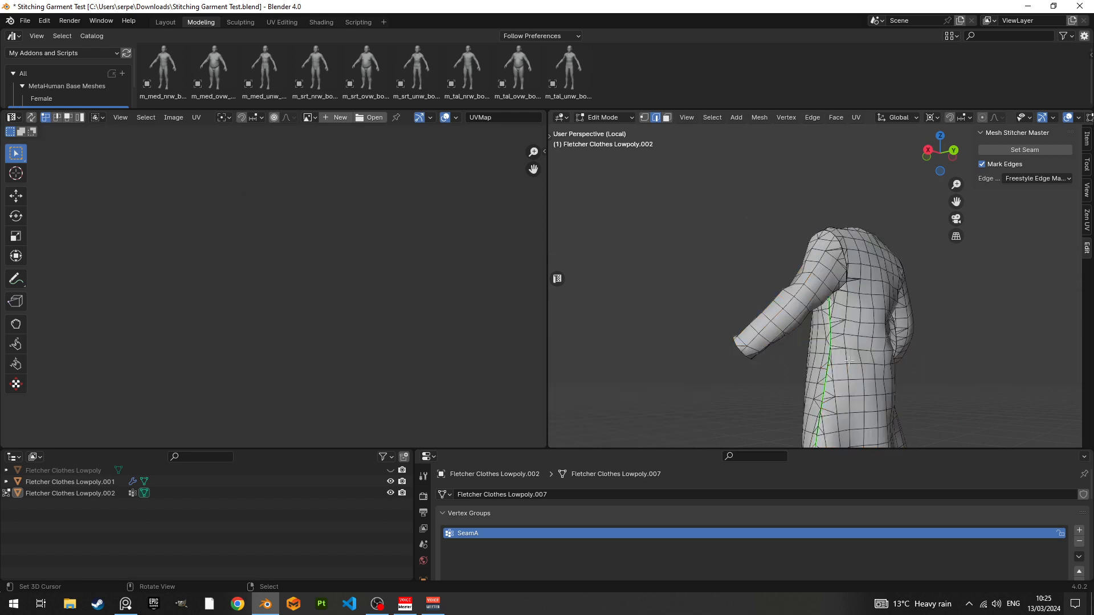
pyautogui.press('l')
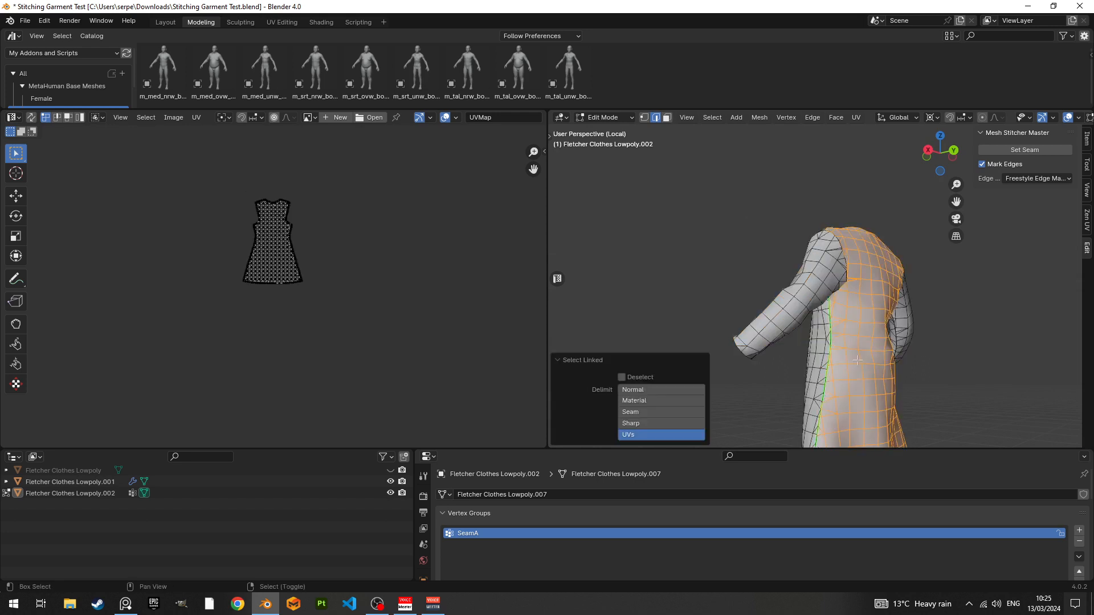
pyautogui.hotkey('shift', 'h')
pyautogui.moveTo(857, 360); pyautogui.dragTo(788, 342, button='middle')
pyautogui.click(785, 369)
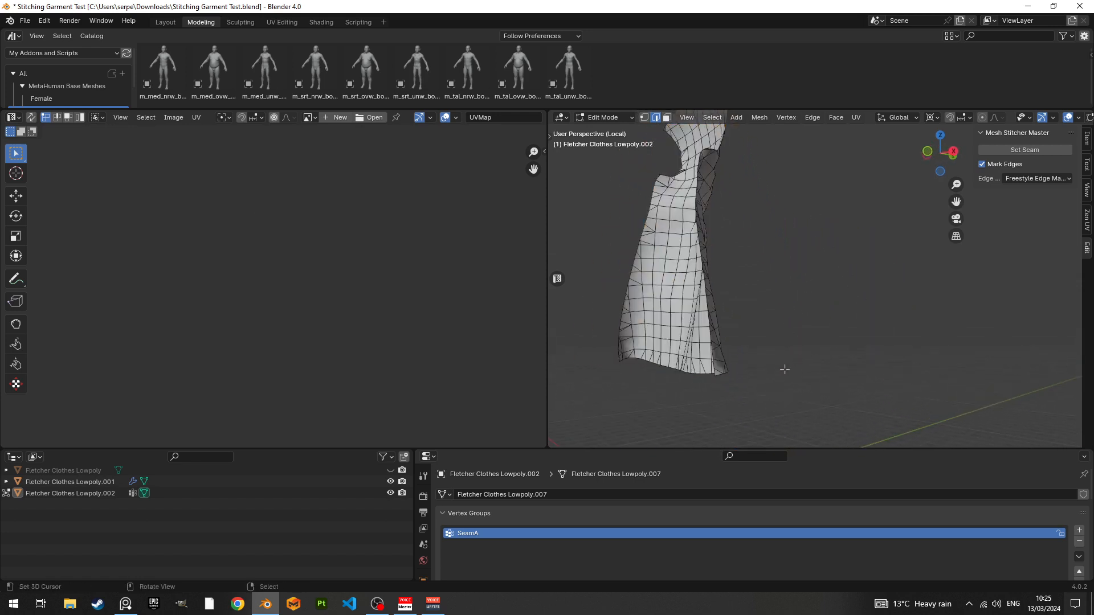
# Step: Select the back panel's side edge loop that faces the front panel and inspect its upper end at the armhole
pyautogui.keyDown('alt'); pyautogui.click(710, 350); pyautogui.keyUp('alt')
pyautogui.moveTo(712, 350)
pyautogui.mouseDown(button='middle')
pyautogui.moveTo(736, 353)
pyautogui.moveTo(747, 386)
pyautogui.moveTo(695, 337)
pyautogui.mouseUp(button='middle')
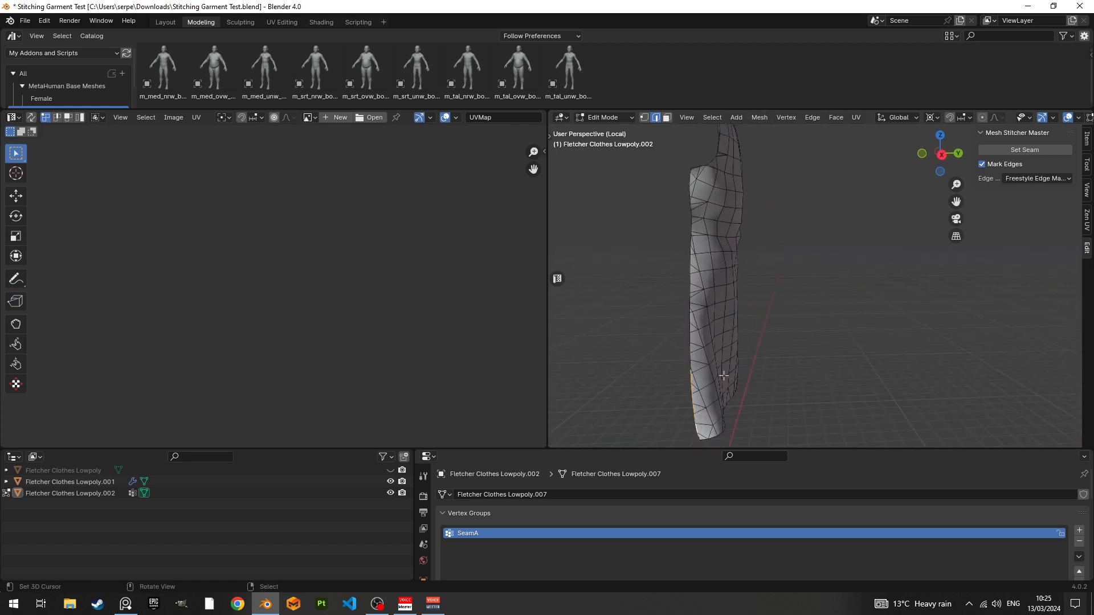
pyautogui.keyDown('alt'); pyautogui.click(690, 328); pyautogui.keyUp('alt')
pyautogui.moveTo(691, 319)
pyautogui.mouseDown(button='middle')
pyautogui.moveTo(703, 306)
pyautogui.moveTo(706, 316)
pyautogui.mouseUp(button='middle')
pyautogui.keyDown('shift'); pyautogui.moveTo(716, 237); pyautogui.dragTo(865, 378, button='middle'); pyautogui.keyUp('shift')
pyautogui.scroll(3, 779, 305)
pyautogui.scroll(3, 796, 347)
pyautogui.keyDown('shift'); pyautogui.moveTo(797, 348); pyautogui.dragTo(884, 442, button='middle'); pyautogui.keyUp('shift')
pyautogui.scroll(1, 808, 273)
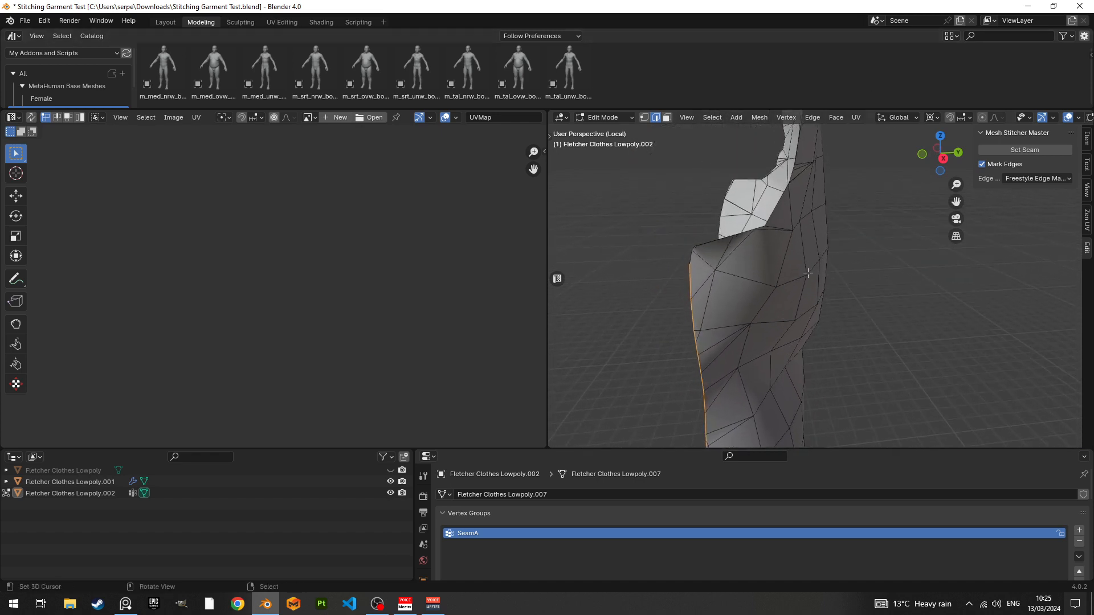
pyautogui.scroll(1, 807, 273)
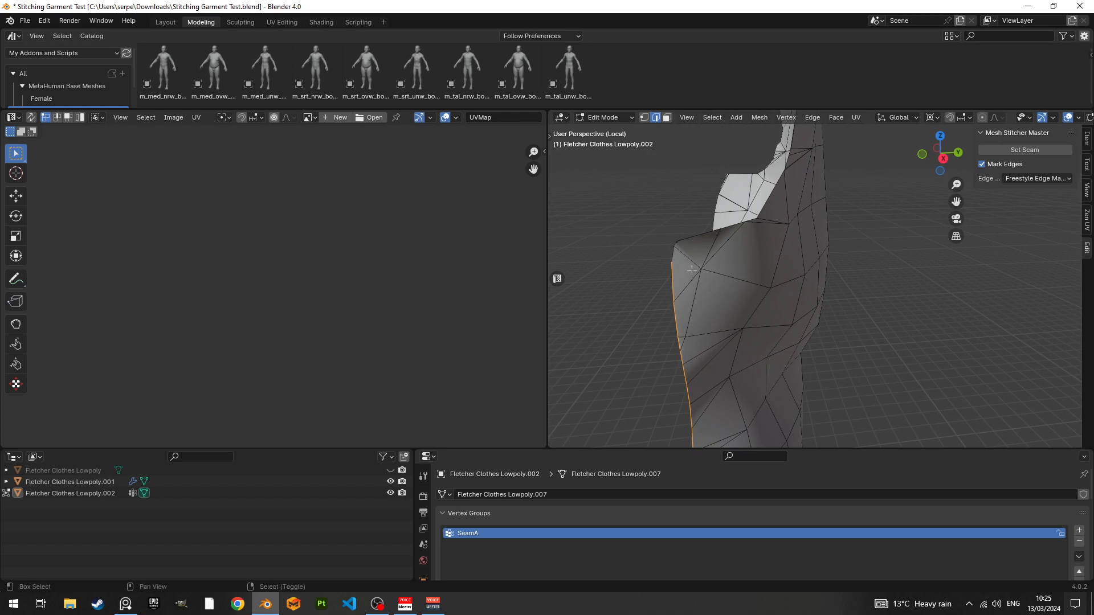
pyautogui.scroll(3, 683, 266)
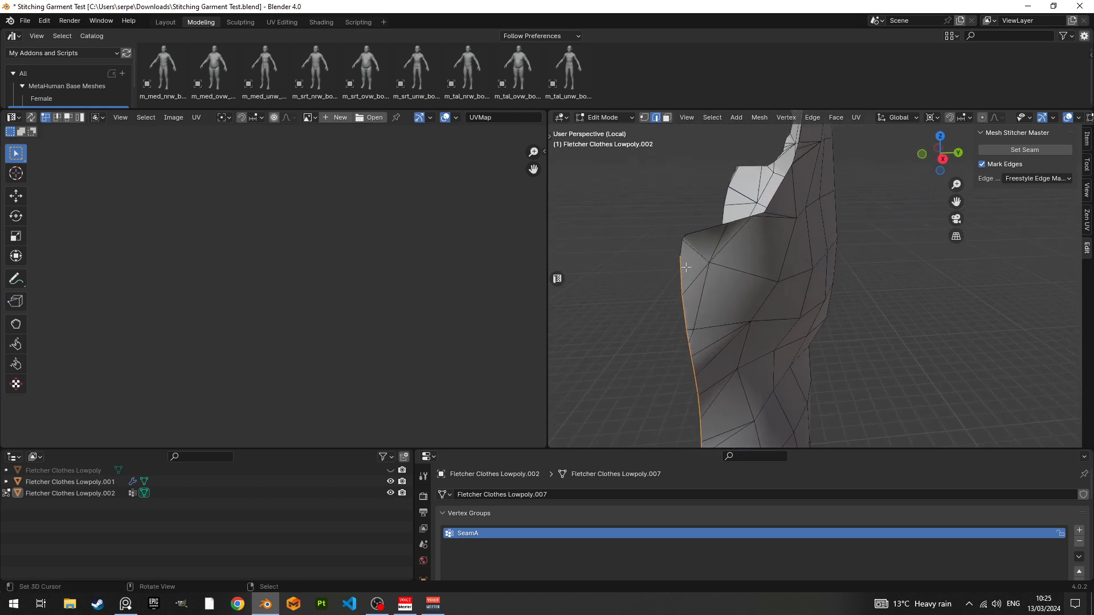
pyautogui.scroll(2, 677, 254)
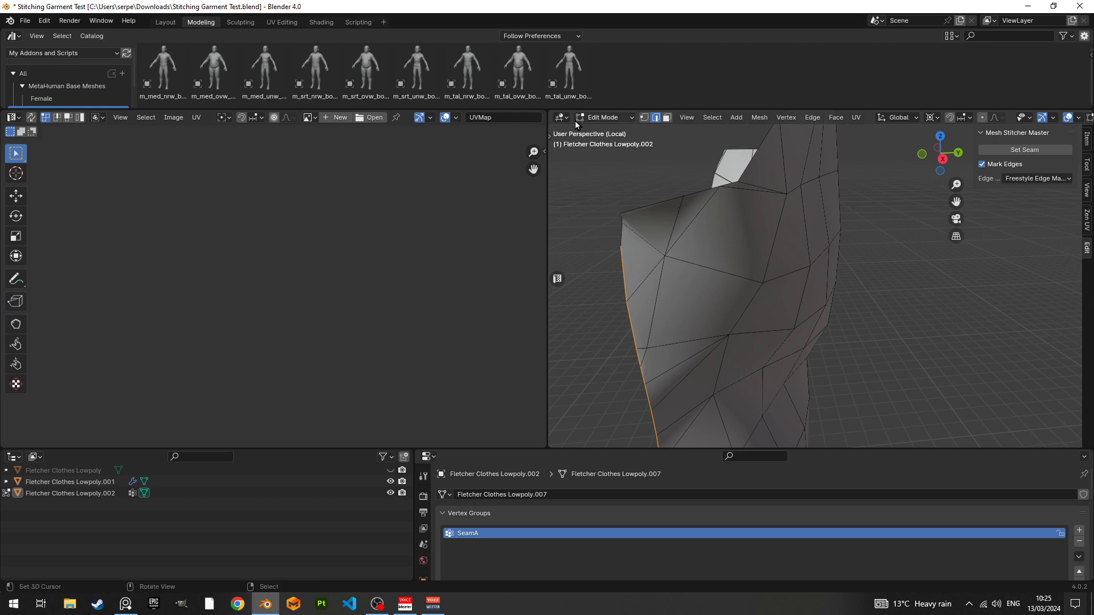
# Step: Switch to vertex selection and reselect the back panel's side edge loop up toward the underarm corner
pyautogui.click(646, 121)
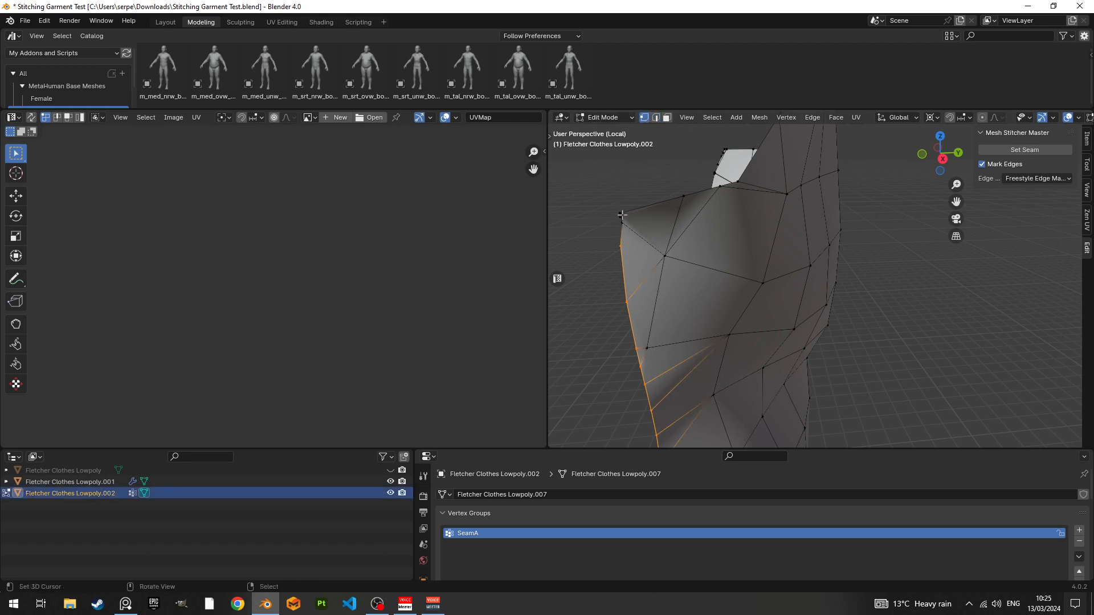
pyautogui.scroll(3, 629, 224)
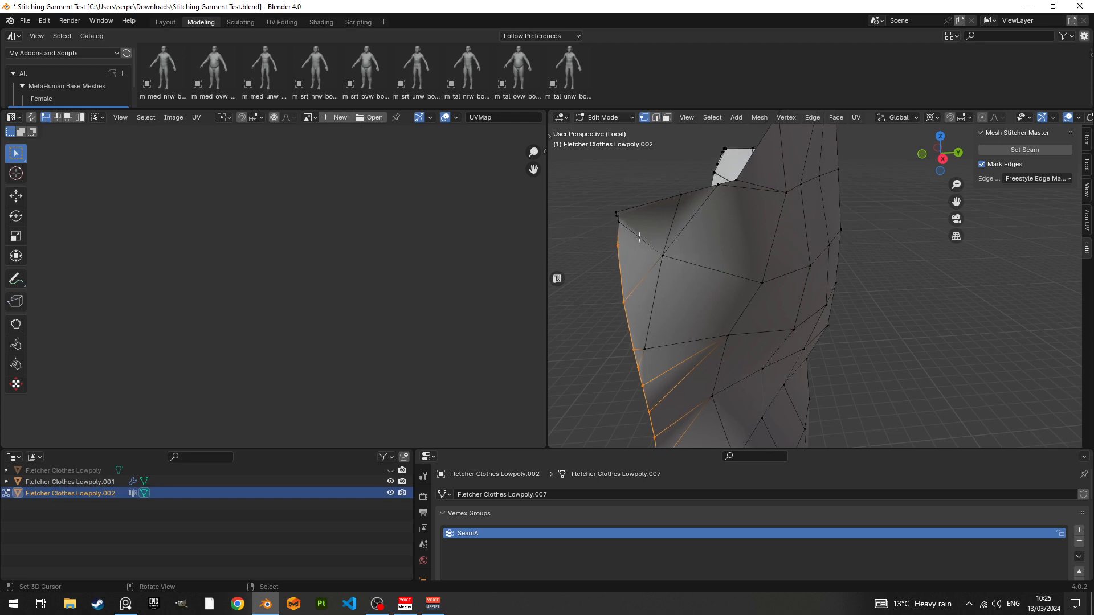
pyautogui.scroll(5, 639, 237)
pyautogui.scroll(-4, 683, 241)
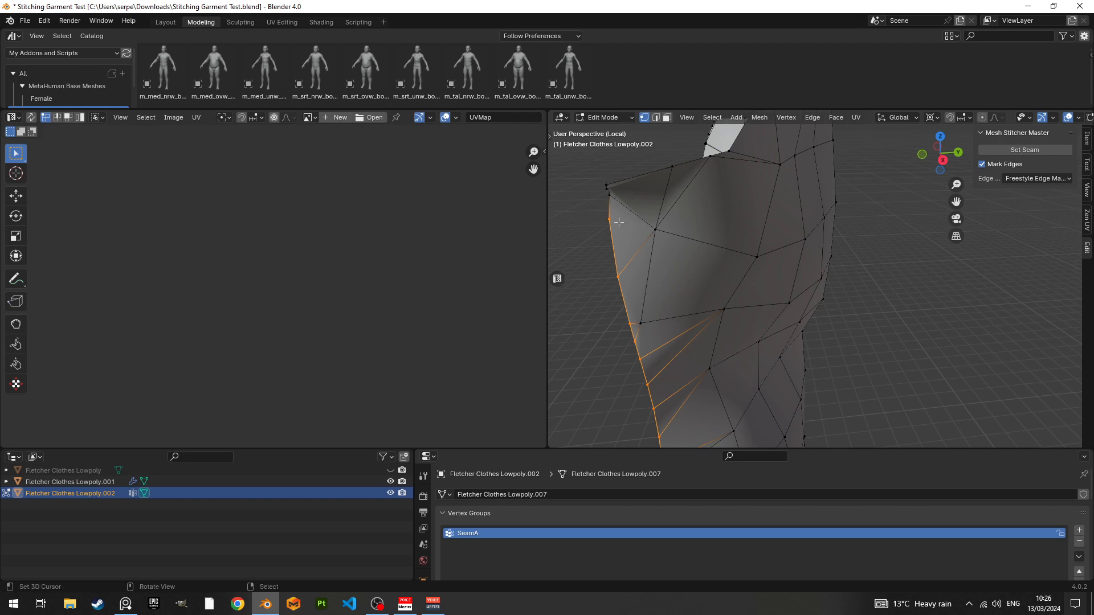
pyautogui.keyDown('alt'); pyautogui.click(607, 192); pyautogui.keyUp('alt')
pyautogui.keyDown('alt'); pyautogui.click(606, 185); pyautogui.keyUp('alt')
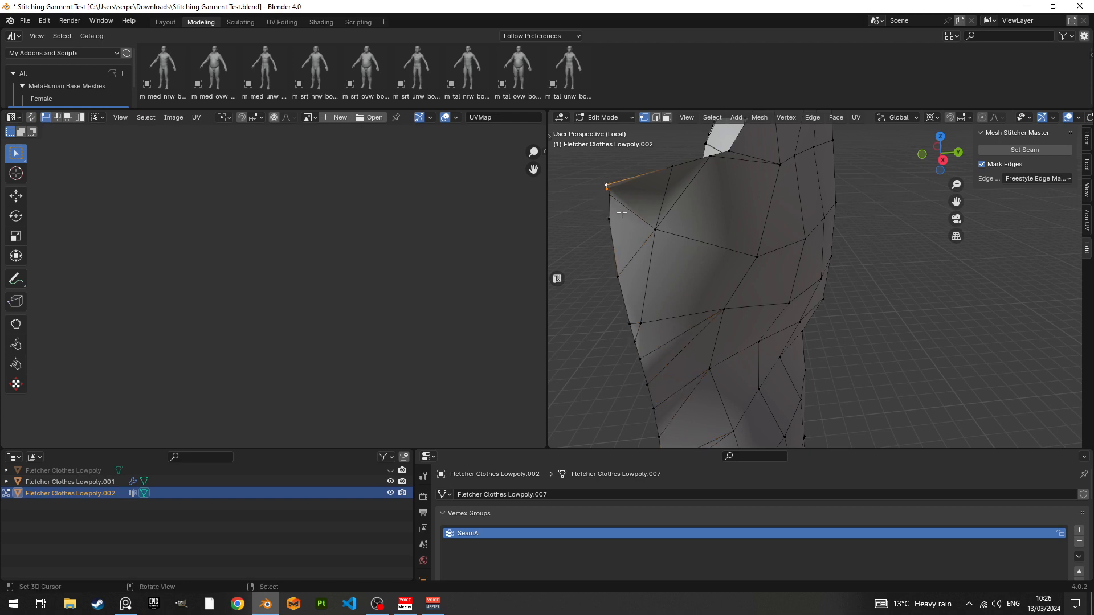
pyautogui.keyDown('alt'); pyautogui.click(608, 200); pyautogui.keyUp('alt')
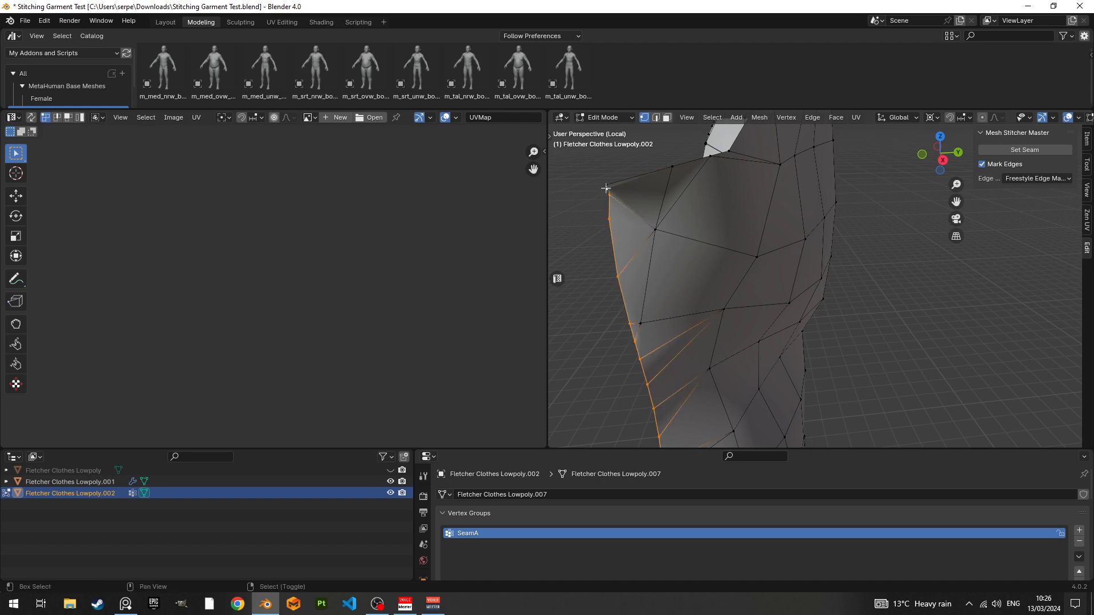
# Step: Extend the side edge selection down to the hem corner vertex and set it as the second seam
pyautogui.moveTo(606, 188); pyautogui.dragTo(657, 300, button='middle')
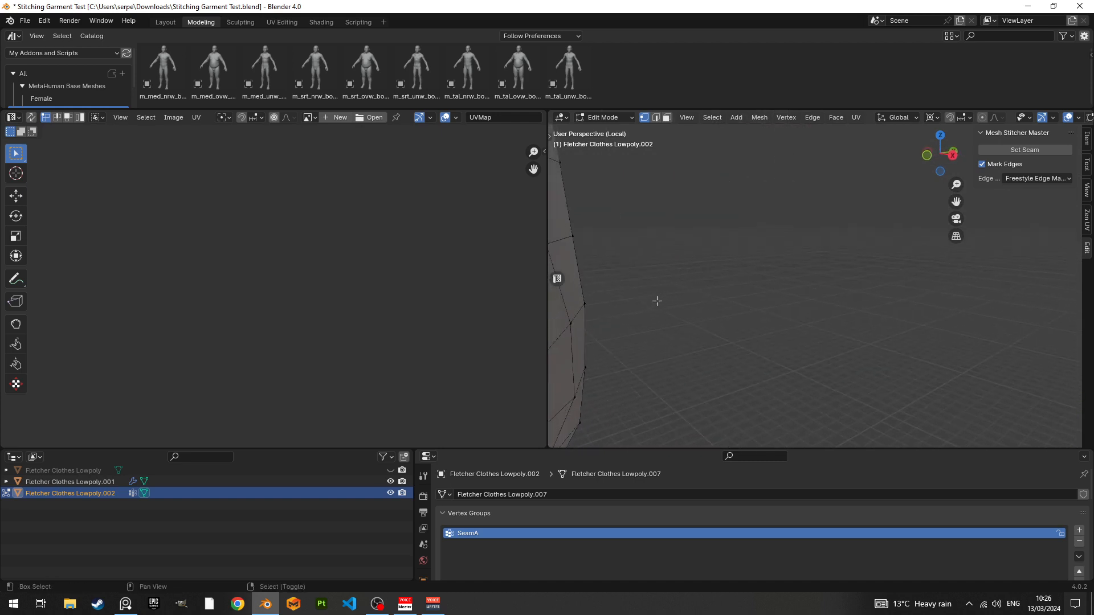
pyautogui.press('KP_1')
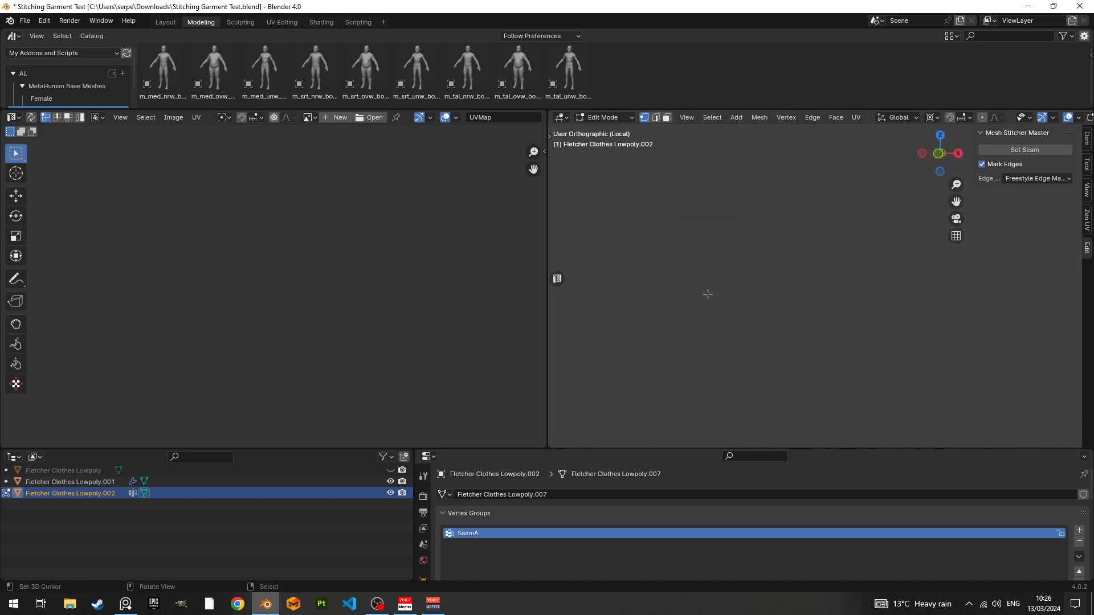
pyautogui.scroll(2, 701, 298)
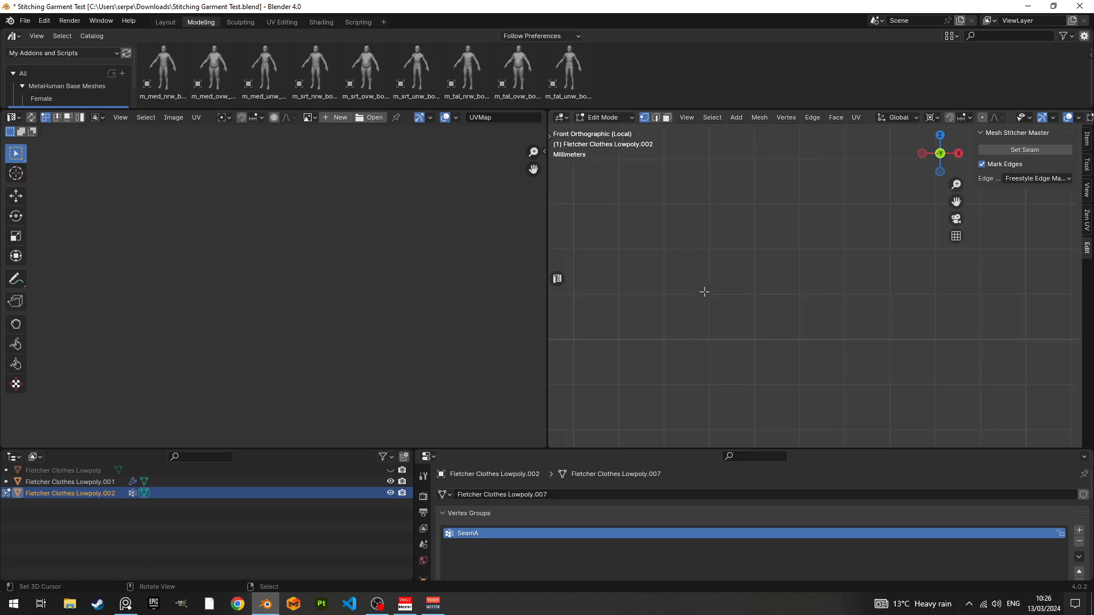
pyautogui.press('KP_Decimal')
pyautogui.moveTo(741, 270); pyautogui.dragTo(645, 298, button='middle')
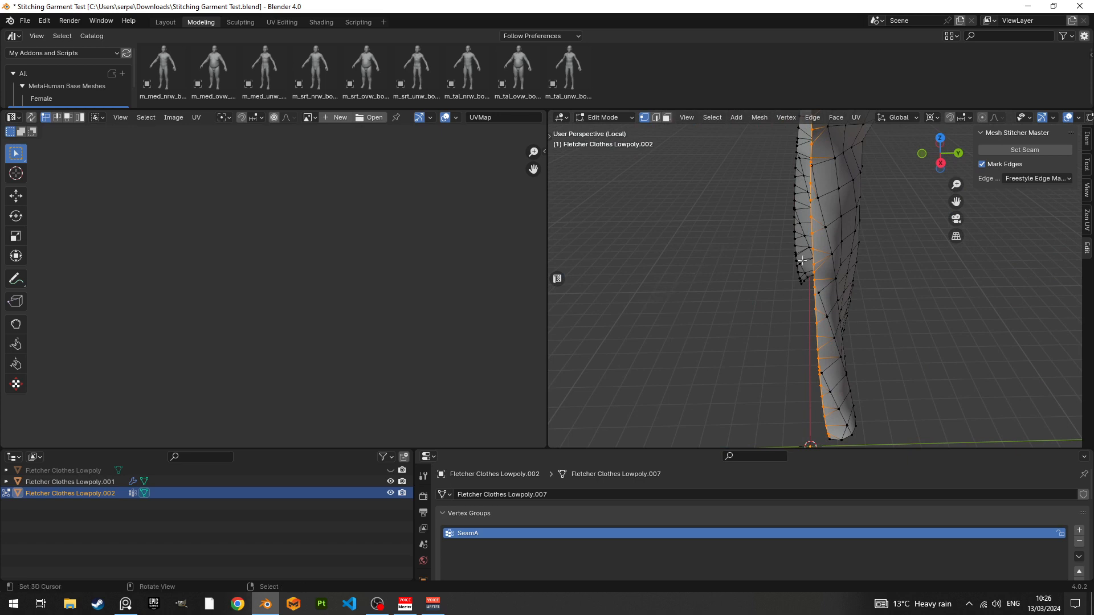
pyautogui.keyDown('shift'); pyautogui.moveTo(706, 263); pyautogui.dragTo(703, 189, button='middle'); pyautogui.keyUp('shift')
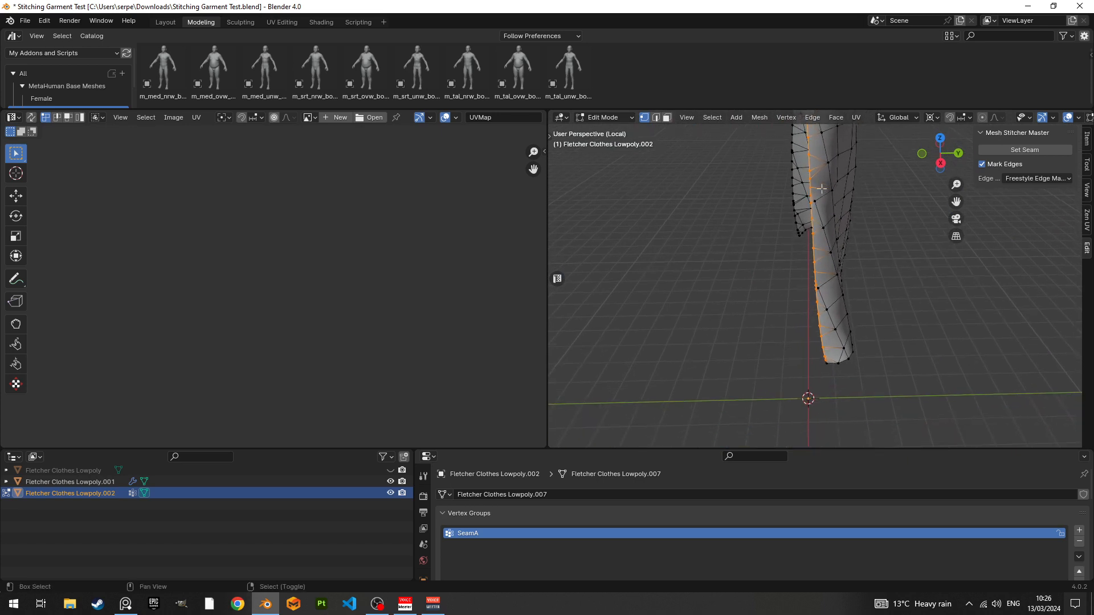
pyautogui.keyDown('ctrl'); pyautogui.click(826, 362); pyautogui.keyUp('ctrl')
pyautogui.scroll(2, 834, 401)
pyautogui.scroll(5, 787, 324)
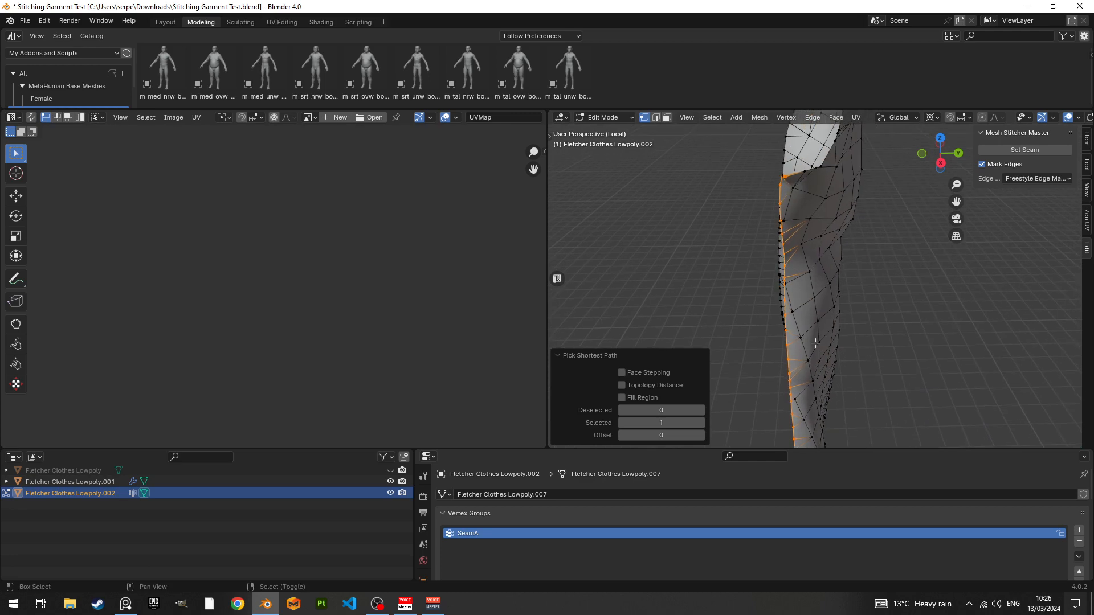
pyautogui.moveTo(787, 324); pyautogui.dragTo(765, 346, button='middle')
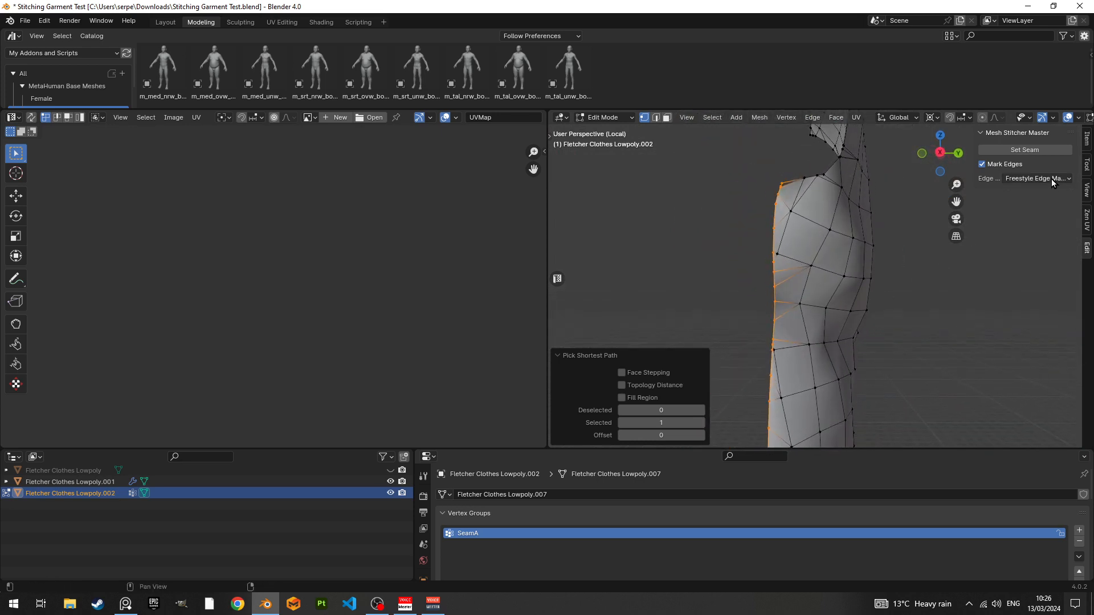
pyautogui.click(1033, 149)
pyautogui.scroll(-4, 854, 299)
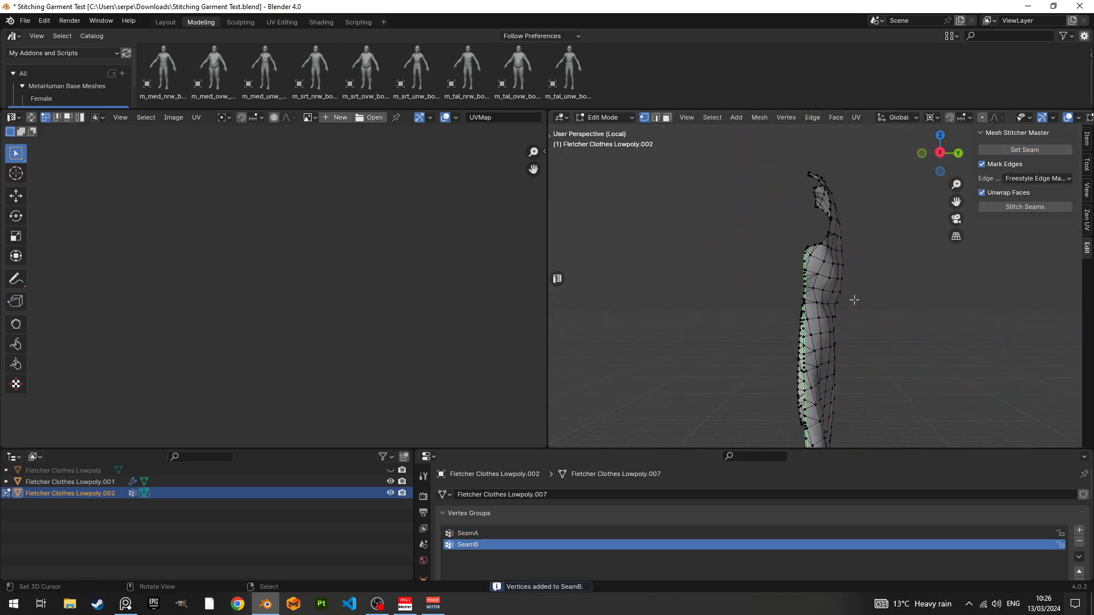
# Step: Reveal the hidden coat parts and stitch the front and back panels' side seams together, returning to Edit Mode
pyautogui.hotkey('alt', 'h')
pyautogui.scroll(-1, 851, 305)
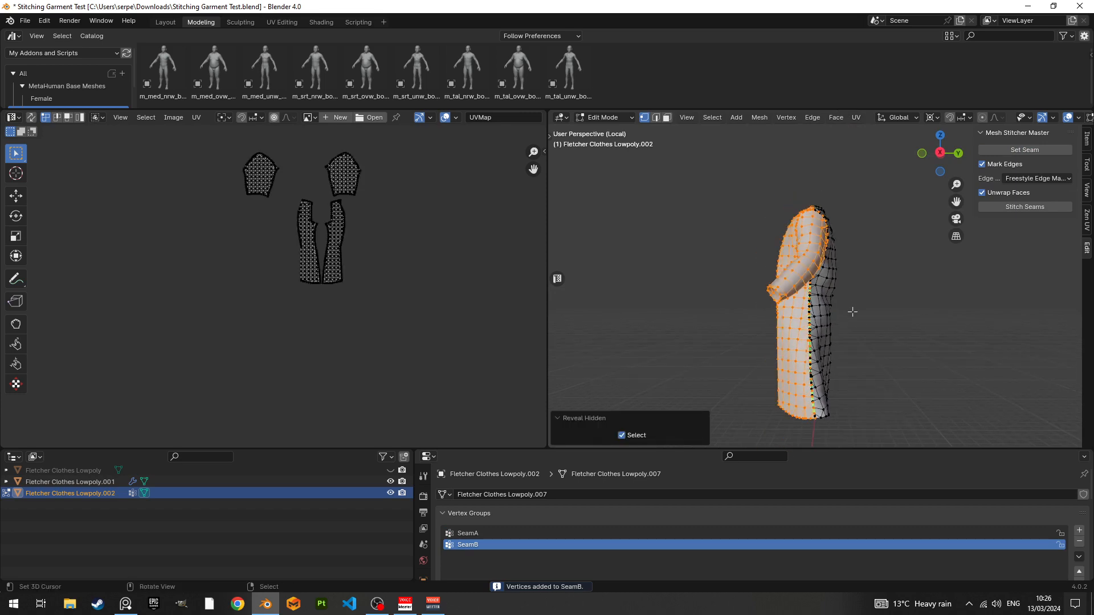
pyautogui.click(879, 314)
pyautogui.moveTo(880, 313); pyautogui.dragTo(923, 308, button='middle')
pyautogui.click(1026, 209)
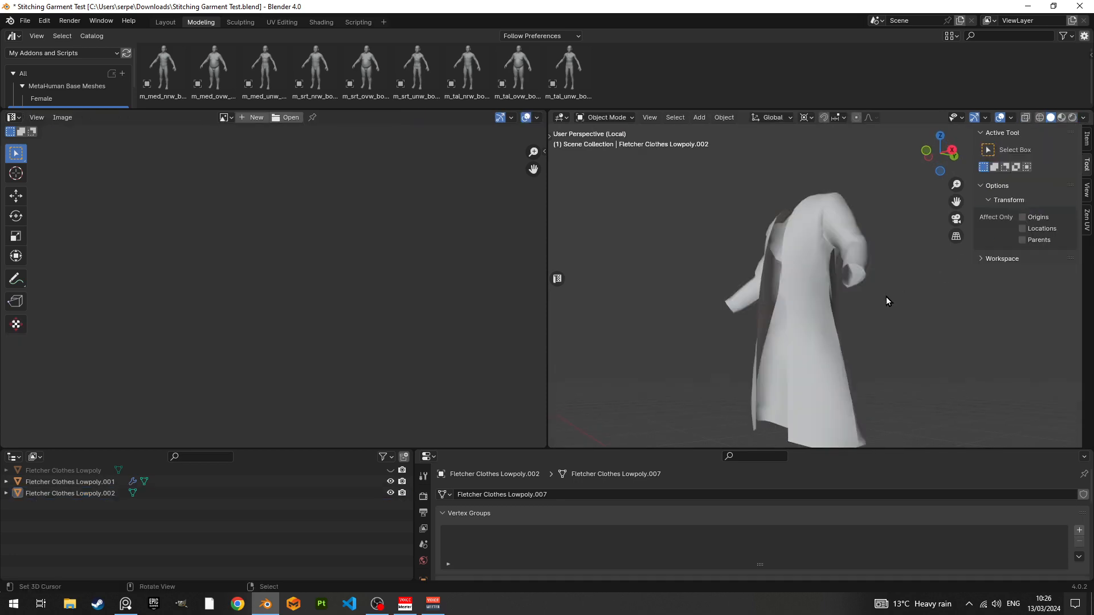
pyautogui.press('Tab')
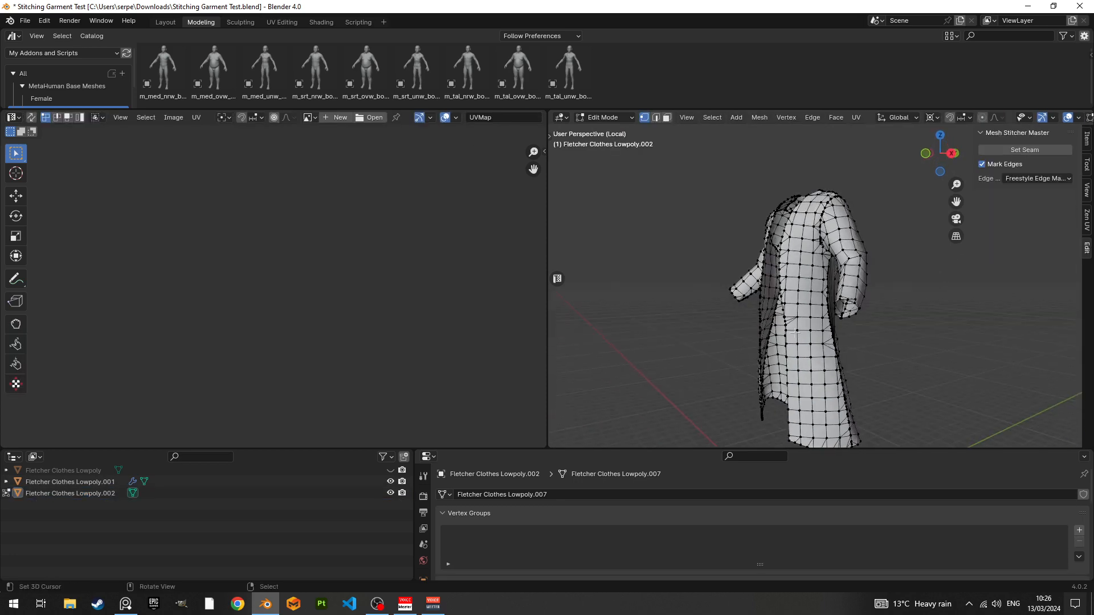
# Step: Hide the sleeve beside the unstitched side and select the joined back and front panels, using linked selection delimited by Normal
pyautogui.press('l')
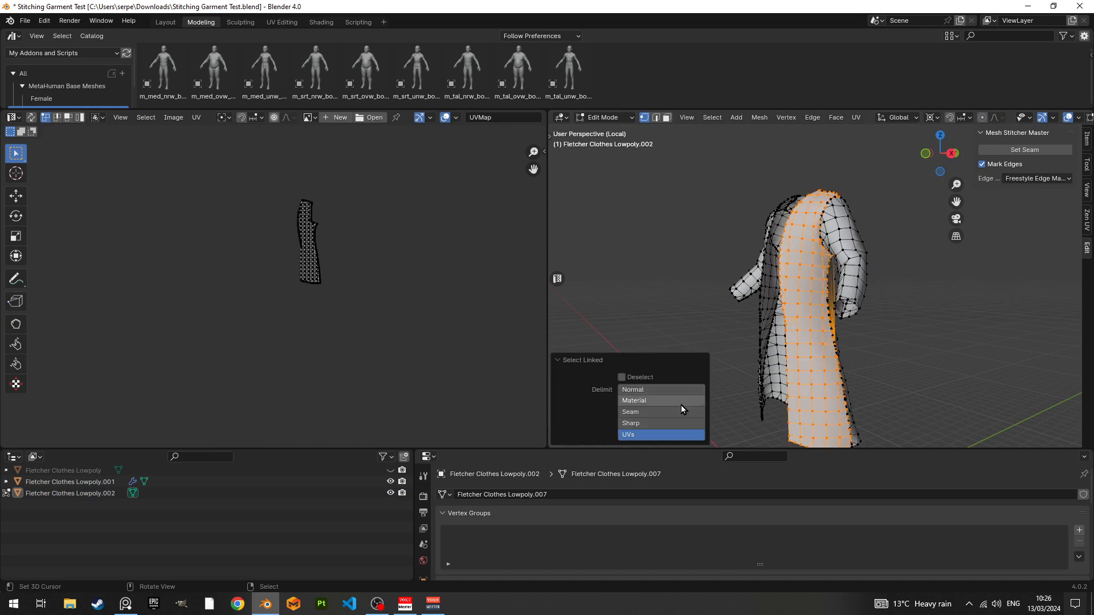
pyautogui.click(650, 390)
pyautogui.moveTo(798, 342); pyautogui.dragTo(796, 285, button='middle')
pyautogui.hotkey('alt', 'a')
pyautogui.press('l')
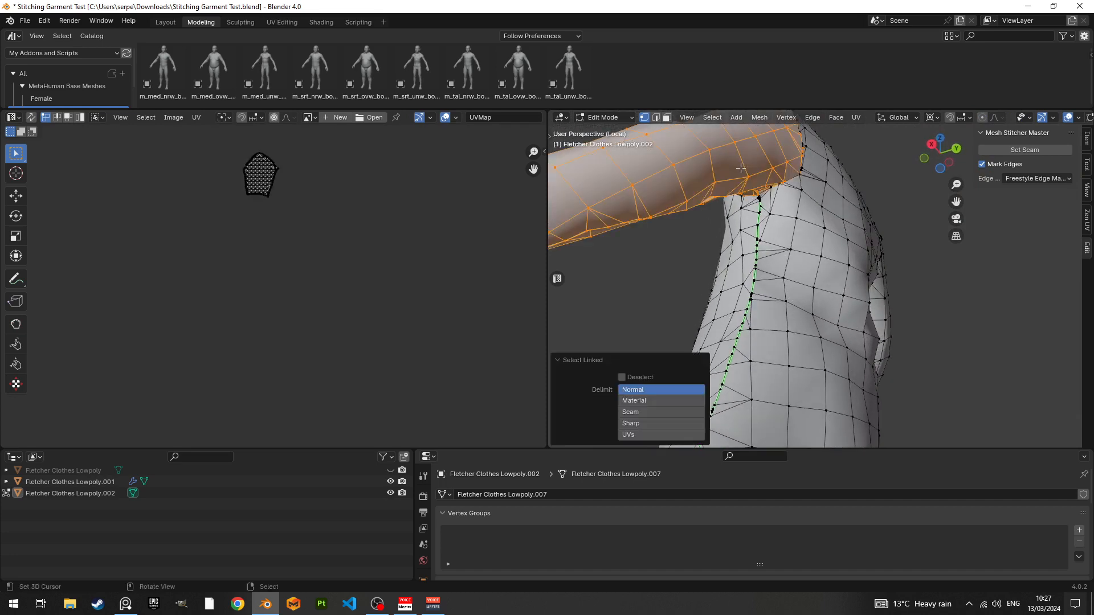
pyautogui.press('h')
pyautogui.moveTo(741, 168); pyautogui.dragTo(808, 285, button='middle')
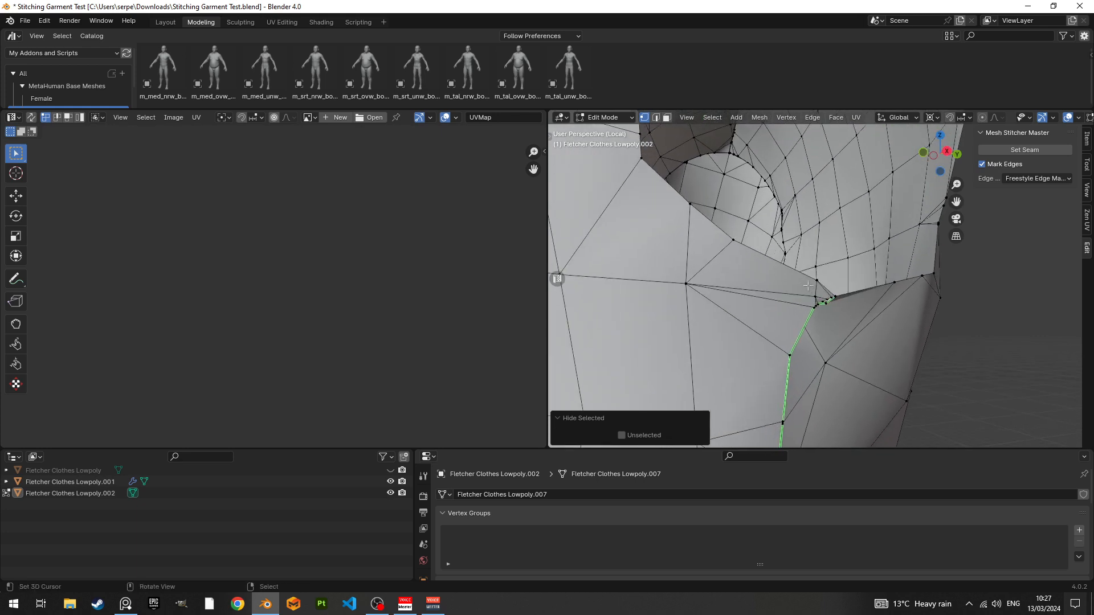
pyautogui.scroll(2, 805, 290)
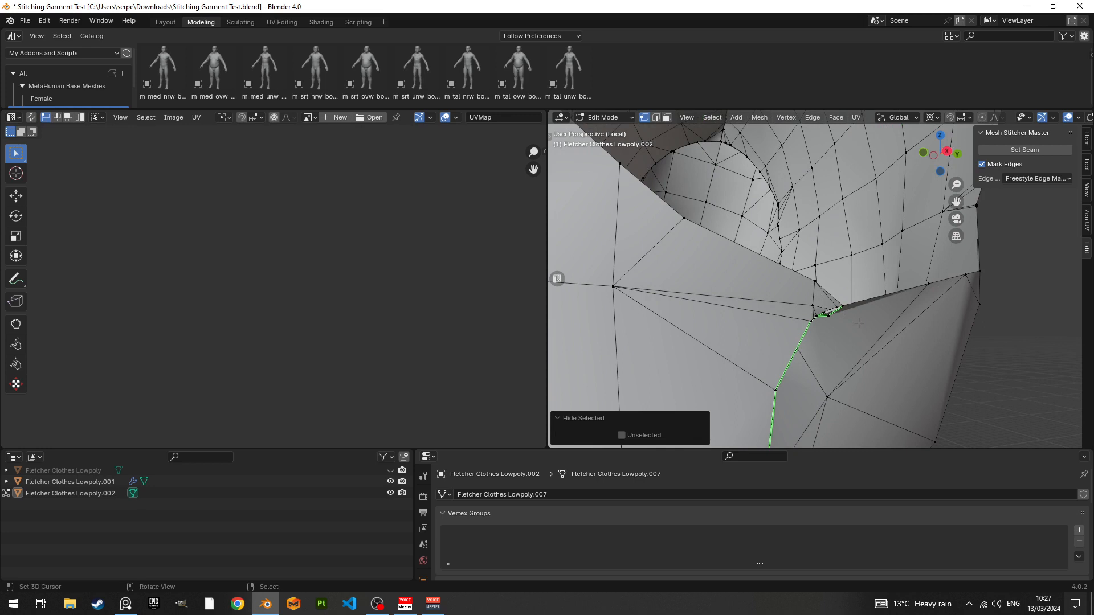
pyautogui.press('l')
# Step: Try moving the joined panels away from the unstitched front panel, and undo the accidental dissolve and the move
pyautogui.press('g')
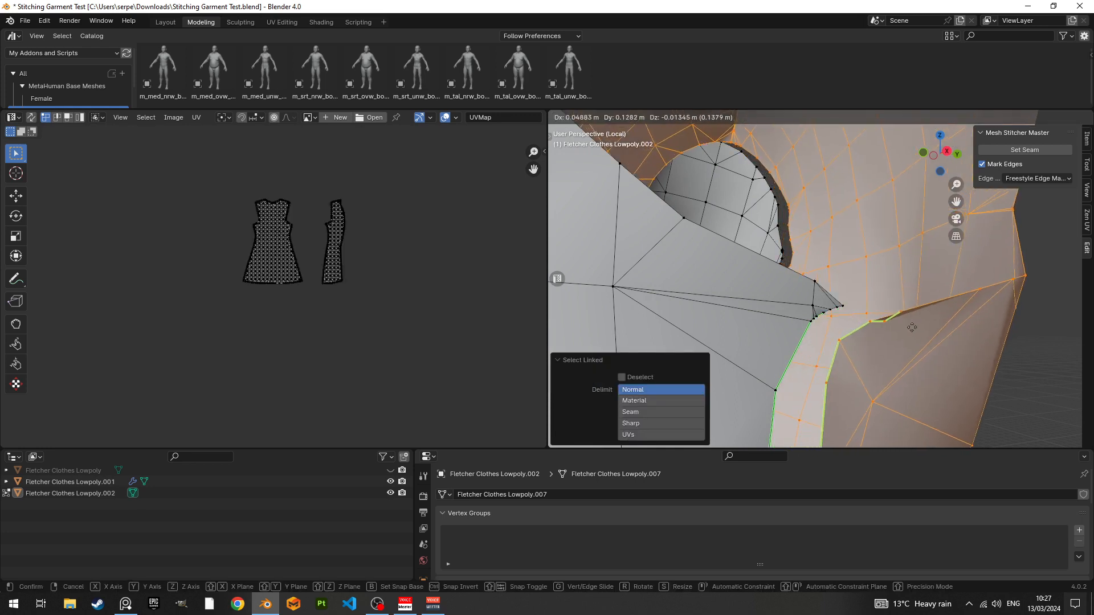
pyautogui.click(917, 321)
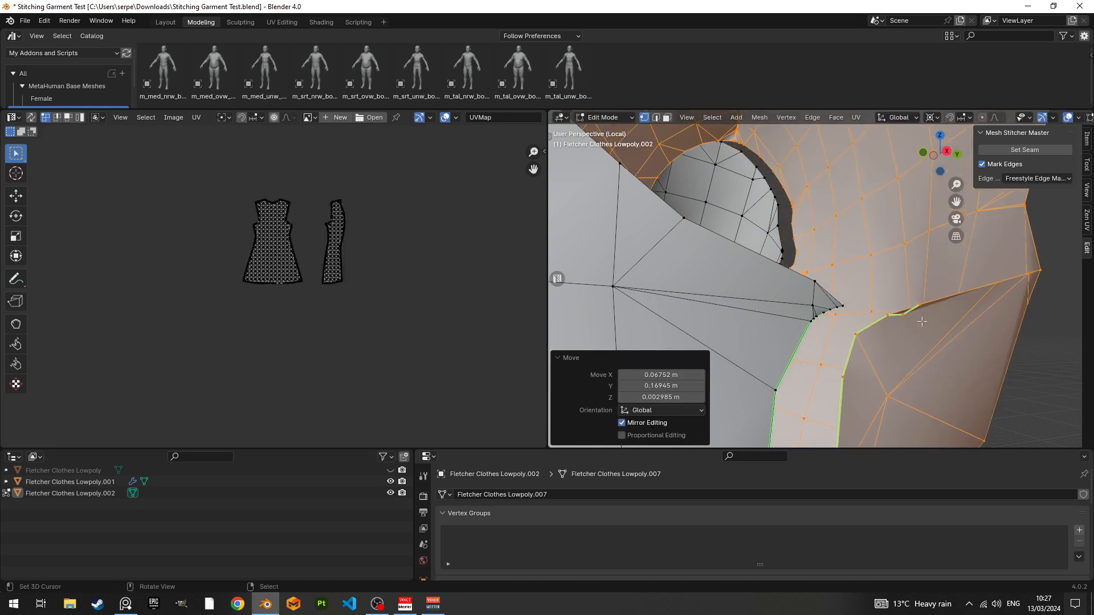
pyautogui.moveTo(917, 321); pyautogui.dragTo(874, 296, button='middle')
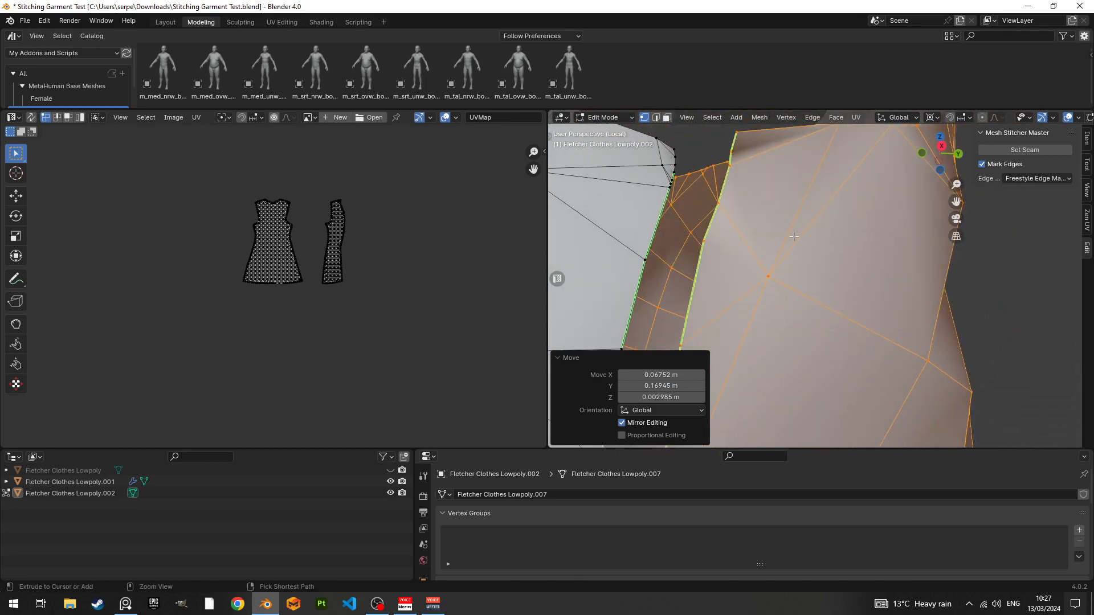
pyautogui.hotkey('ctrl', 'x')
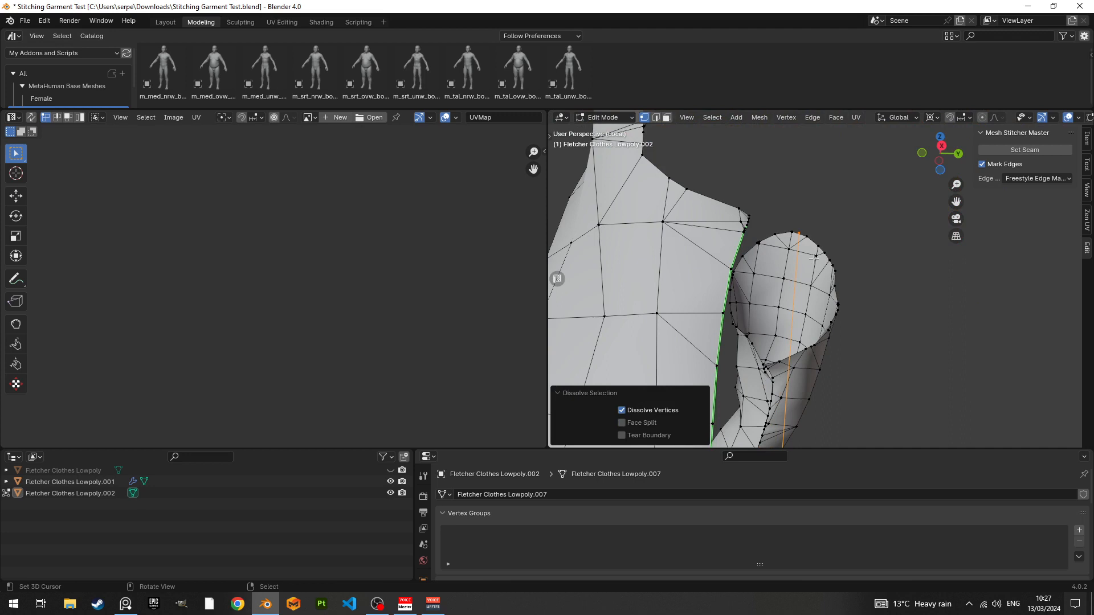
pyautogui.scroll(-2, 814, 258)
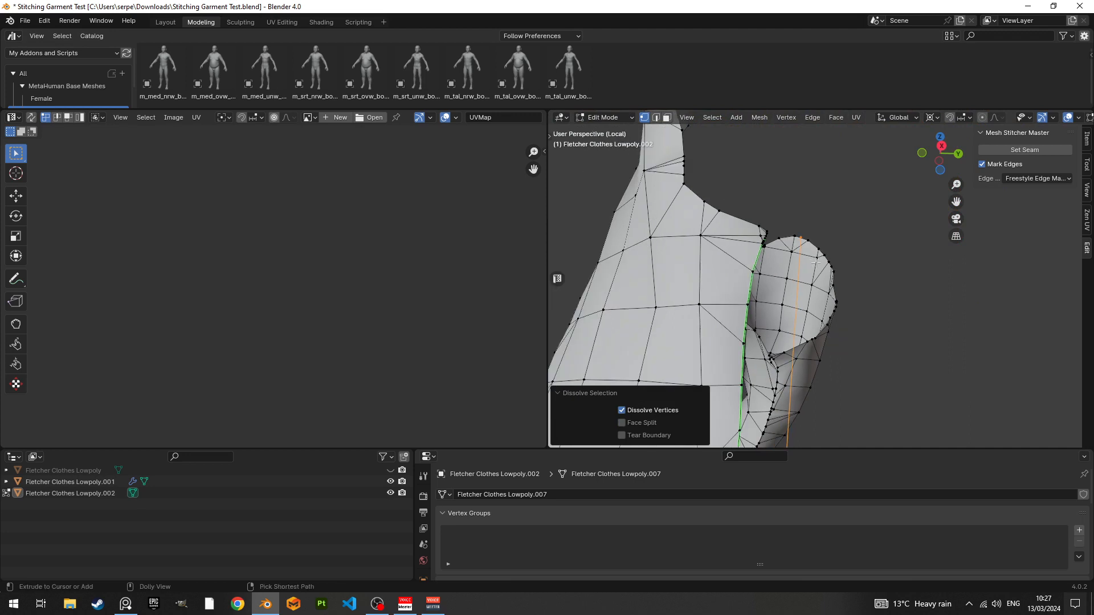
pyautogui.moveTo(816, 262); pyautogui.dragTo(817, 306, button='middle')
pyautogui.hotkey('ctrl', 'z')
pyautogui.hotkey('ctrl', 'z')
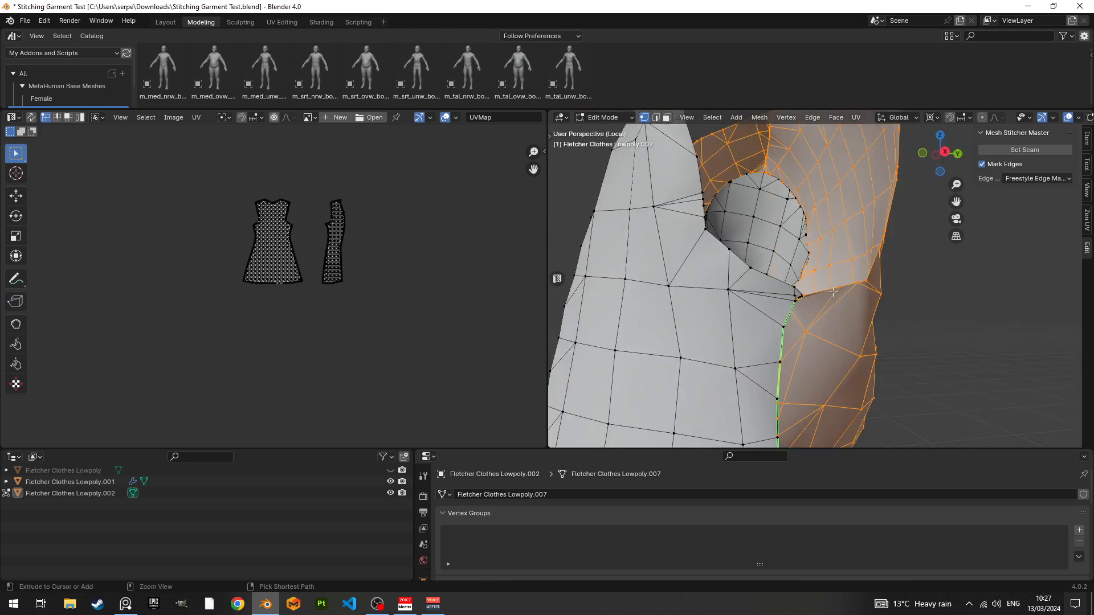
# Step: Hide the joined panels and select the underarm corner vertex of the unstitched front panel
pyautogui.press('h')
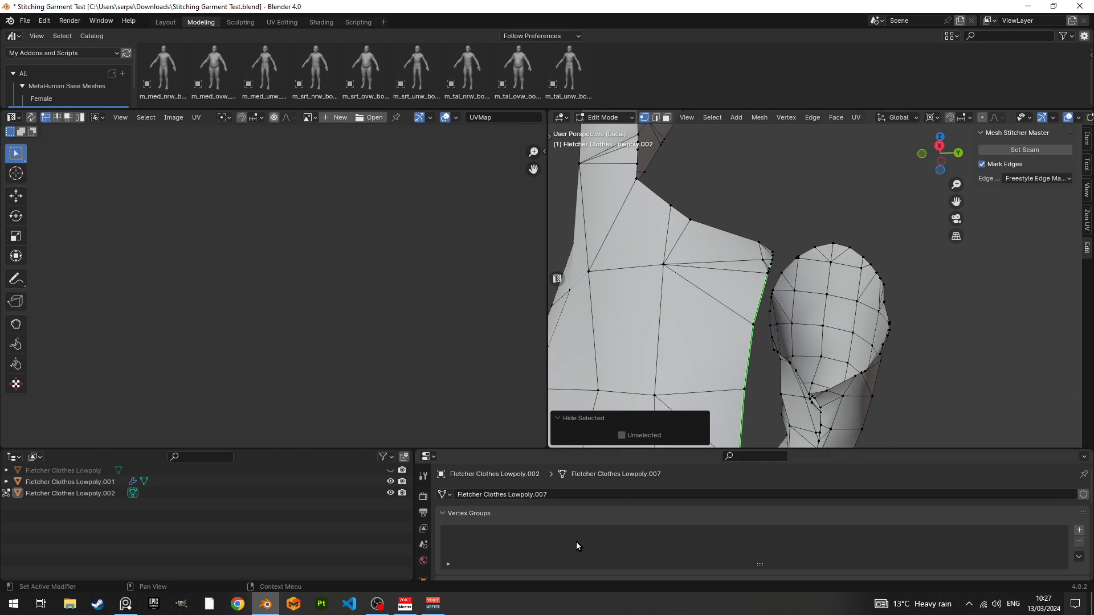
pyautogui.scroll(-1, 576, 542)
pyautogui.scroll(1, 574, 539)
pyautogui.scroll(-1, 574, 539)
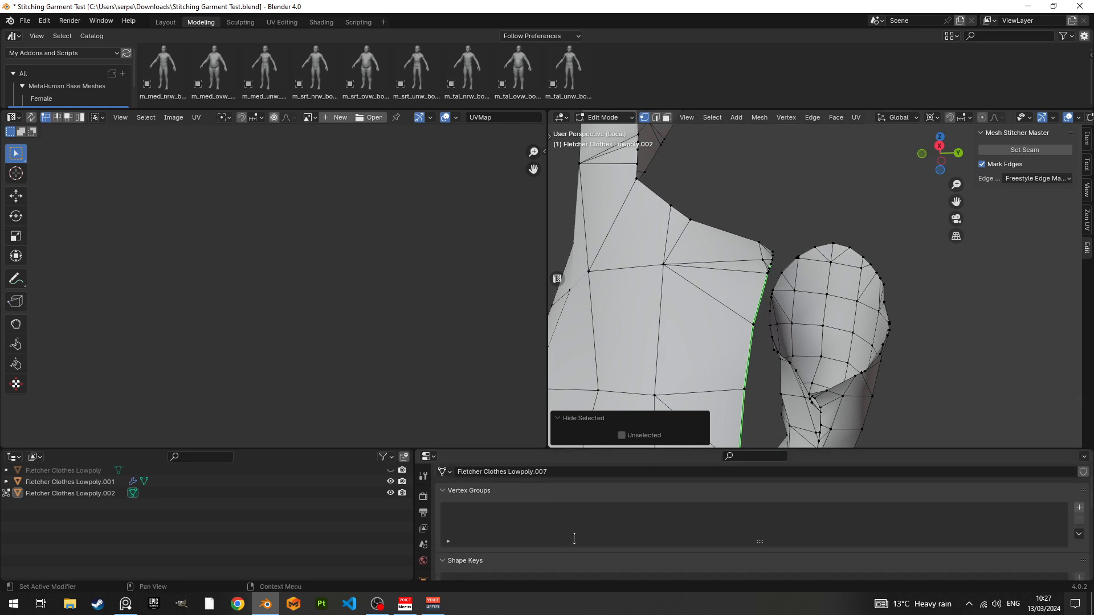
pyautogui.scroll(1, 574, 539)
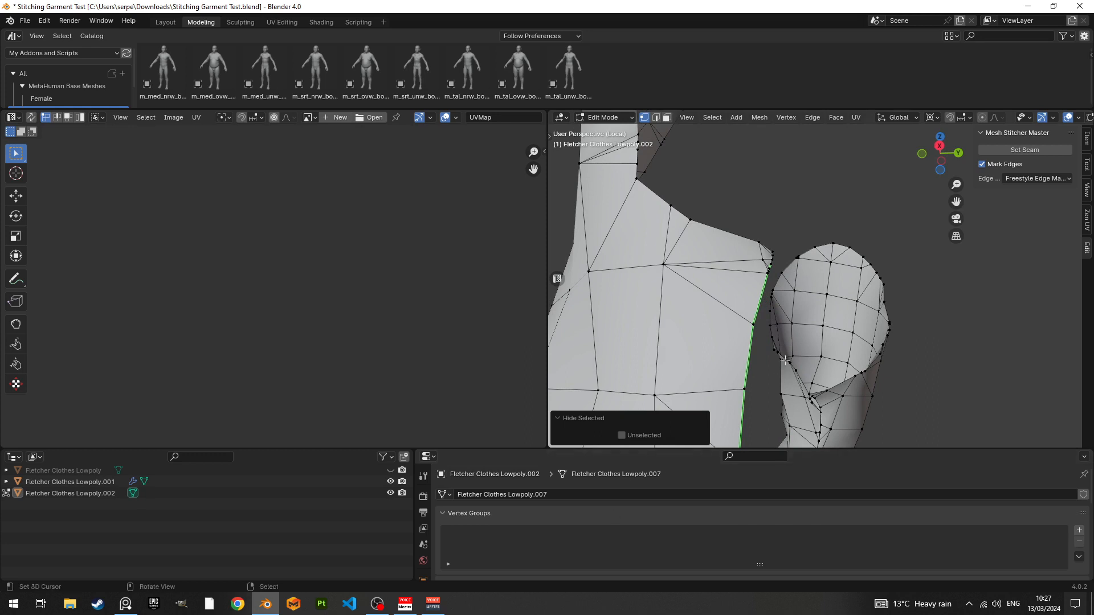
pyautogui.scroll(3, 780, 275)
pyautogui.scroll(-1, 734, 228)
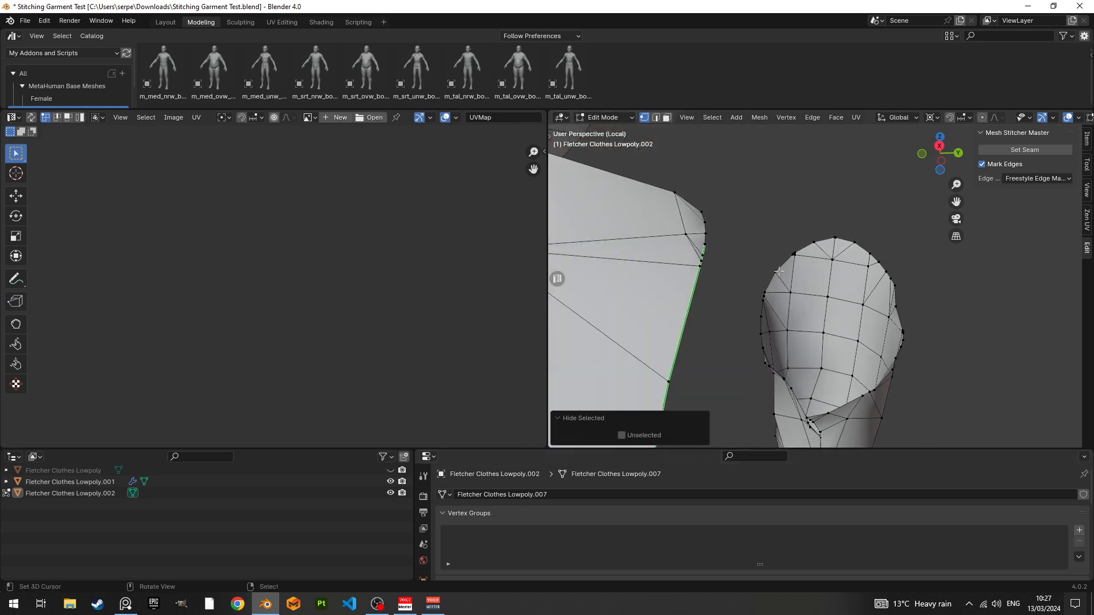
pyautogui.rightClick(703, 211)
pyautogui.keyDown('shift'); pyautogui.moveTo(746, 231); pyautogui.dragTo(756, 213, button='middle'); pyautogui.keyUp('shift')
pyautogui.scroll(-2, 758, 212)
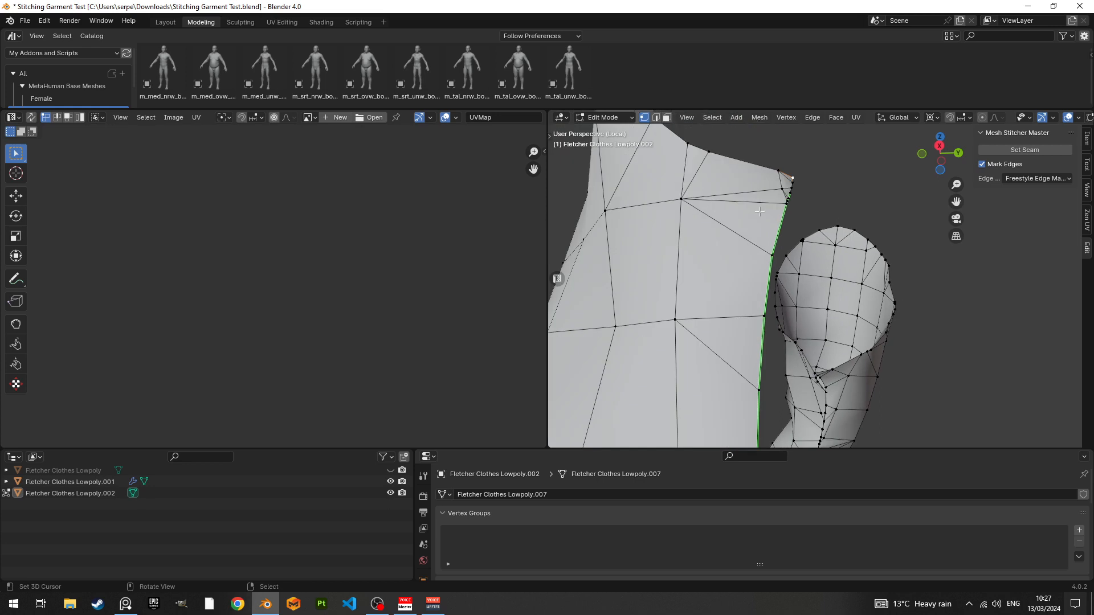
# Step: Extend the selection down the front panel's side edge to the hem corner and set it as the first seam
pyautogui.keyDown('ctrl'); pyautogui.rightClick(788, 203); pyautogui.keyUp('ctrl')
pyautogui.moveTo(788, 202); pyautogui.dragTo(678, 244, button='middle')
pyautogui.scroll(-7, 678, 243)
pyautogui.keyDown('shift'); pyautogui.moveTo(759, 267); pyautogui.dragTo(726, 151, button='middle'); pyautogui.keyUp('shift')
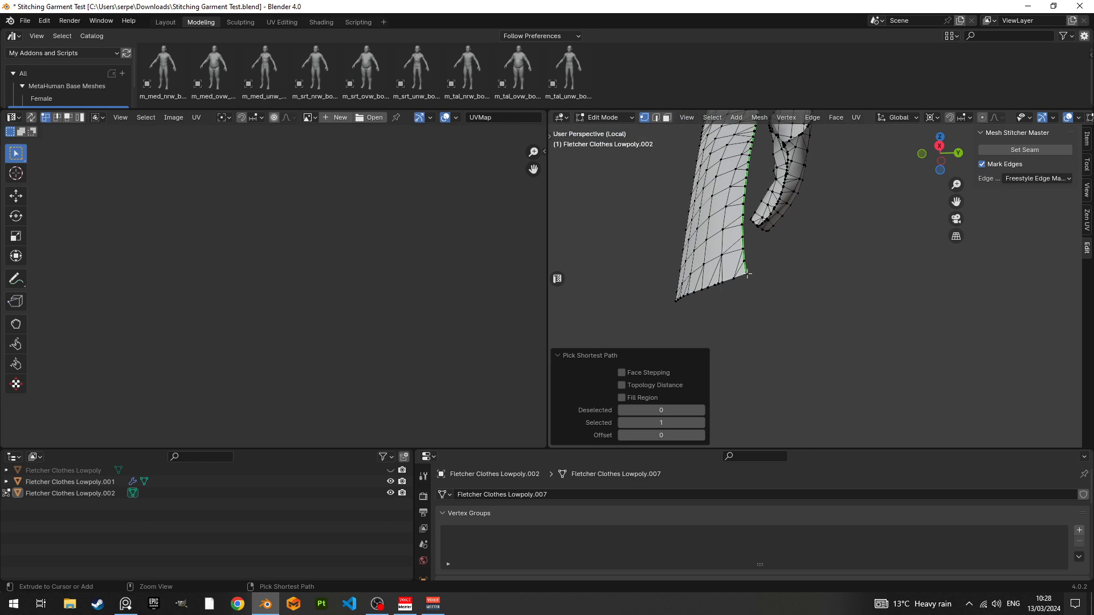
pyautogui.moveTo(747, 276); pyautogui.dragTo(821, 230, button='middle')
pyautogui.scroll(1, 839, 238)
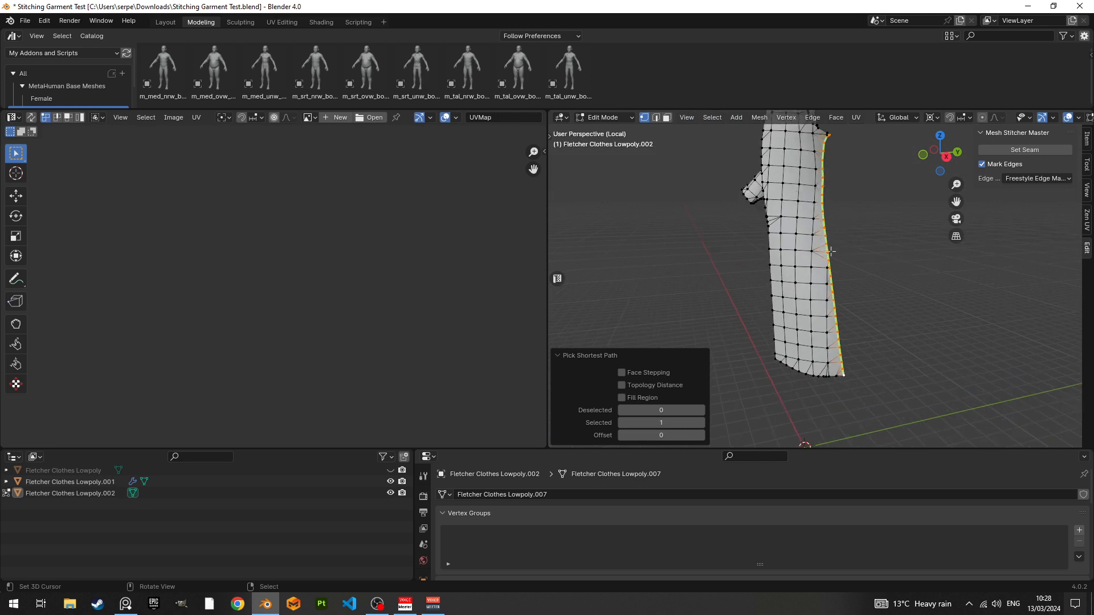
pyautogui.moveTo(831, 236); pyautogui.dragTo(828, 237, button='middle')
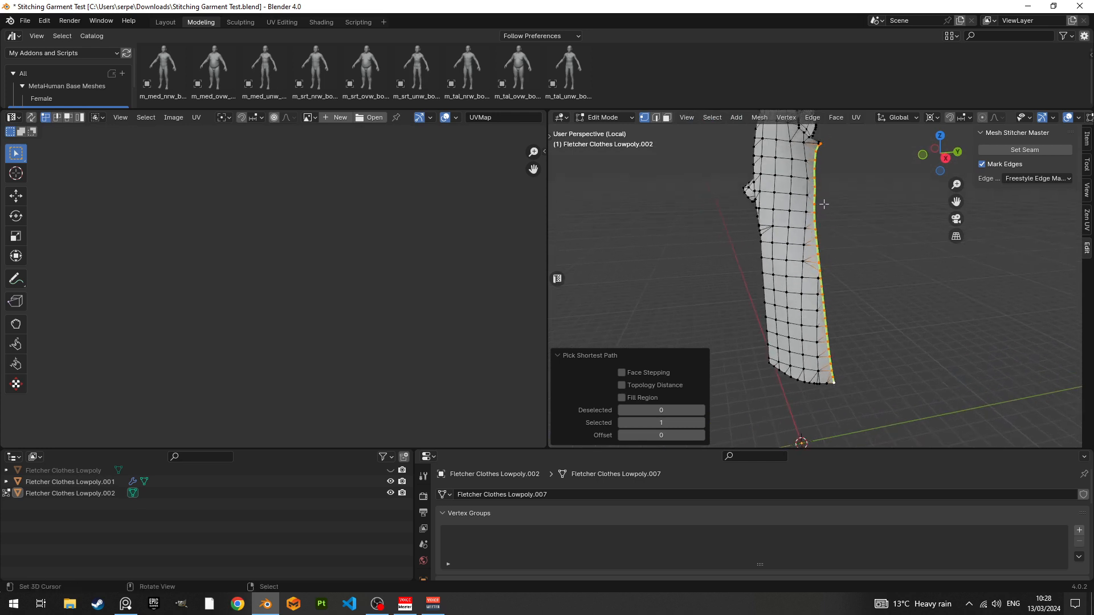
pyautogui.moveTo(826, 200); pyautogui.dragTo(792, 227, button='middle')
pyautogui.scroll(1, 806, 245)
pyautogui.scroll(1, 803, 244)
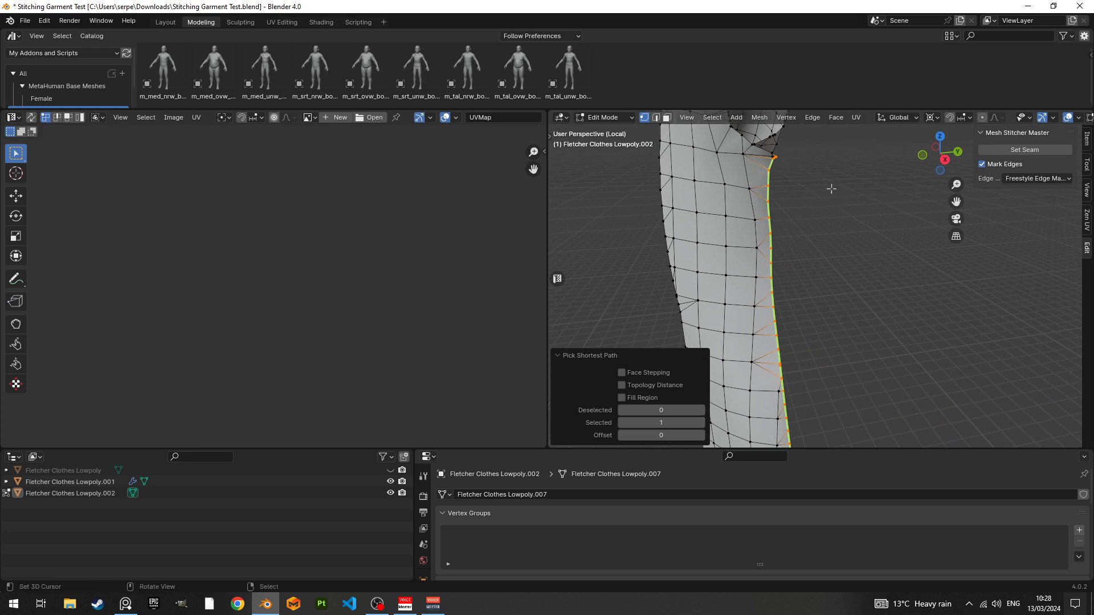
pyautogui.click(1023, 150)
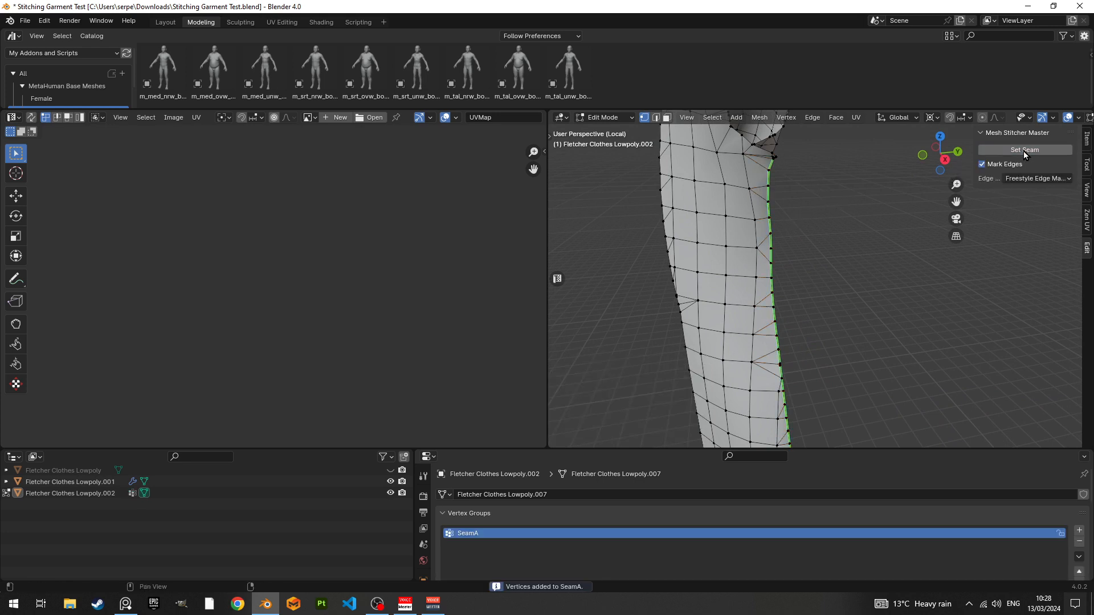
# Step: Reveal the whole coat, isolate the joined back and front panels by hiding everything unselected, and clear the selection
pyautogui.moveTo(890, 216); pyautogui.dragTo(836, 215, button='middle')
pyautogui.hotkey('alt', 'h')
pyautogui.press('a')
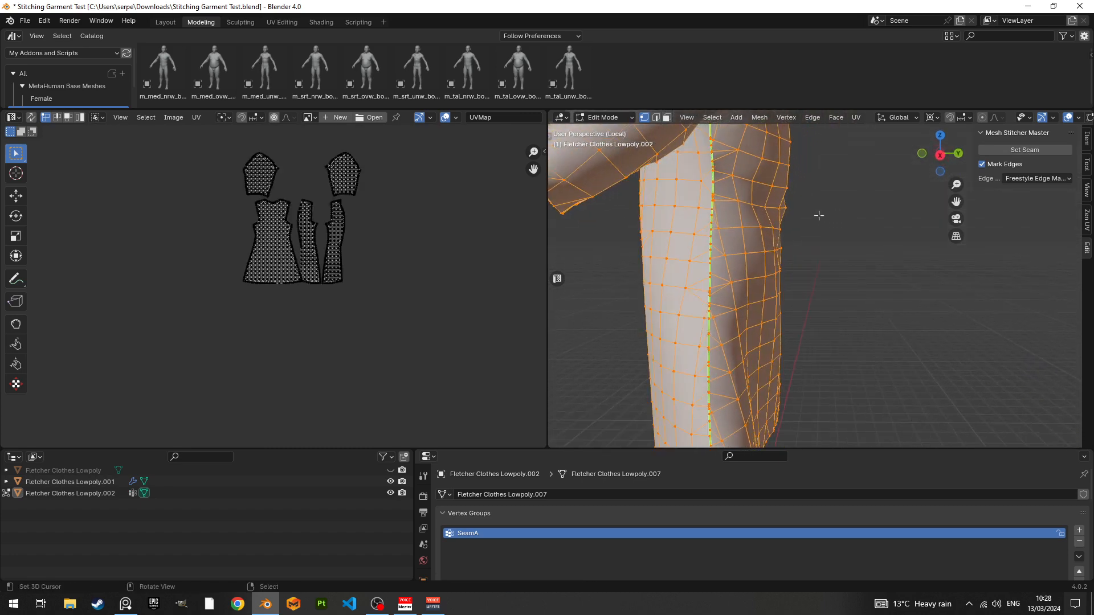
pyautogui.press('l')
pyautogui.hotkey('alt', 'a')
pyautogui.press('l')
pyautogui.scroll(-5, 745, 233)
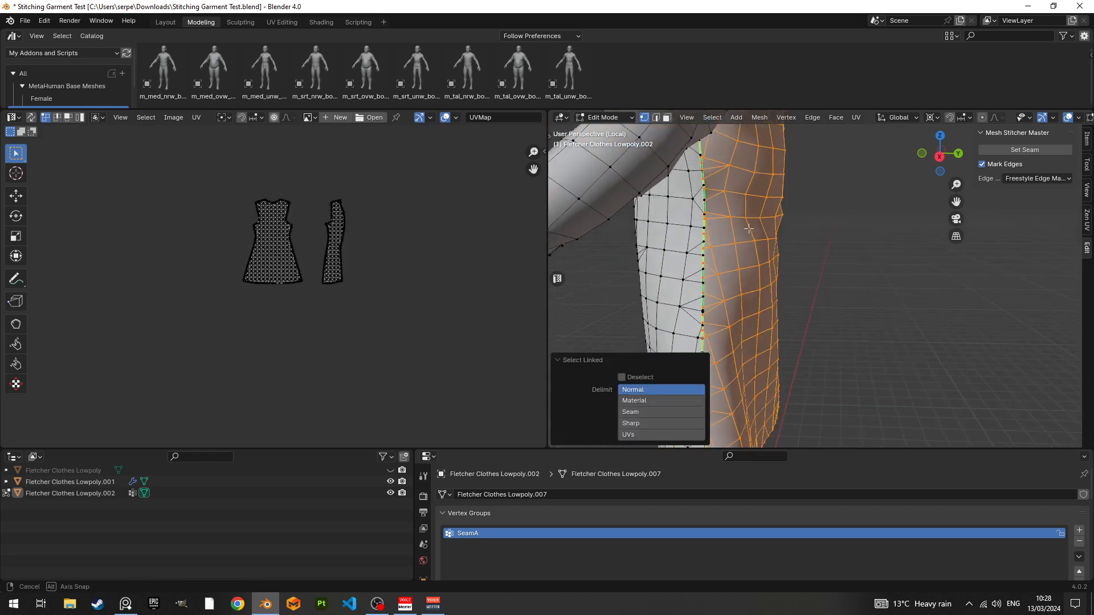
pyautogui.hotkey('shift', 'h')
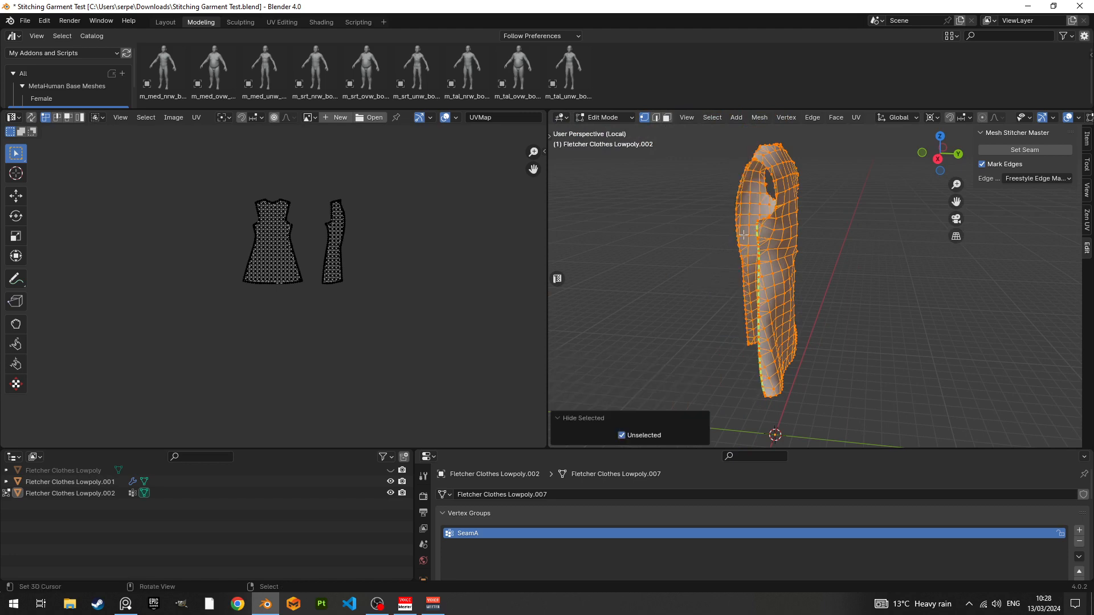
pyautogui.moveTo(745, 234); pyautogui.dragTo(906, 241, button='middle')
pyautogui.hotkey('alt', 'a')
# Step: Search the selection commands for a way to select edges by their freestyle marks
pyautogui.scroll(5, 832, 259)
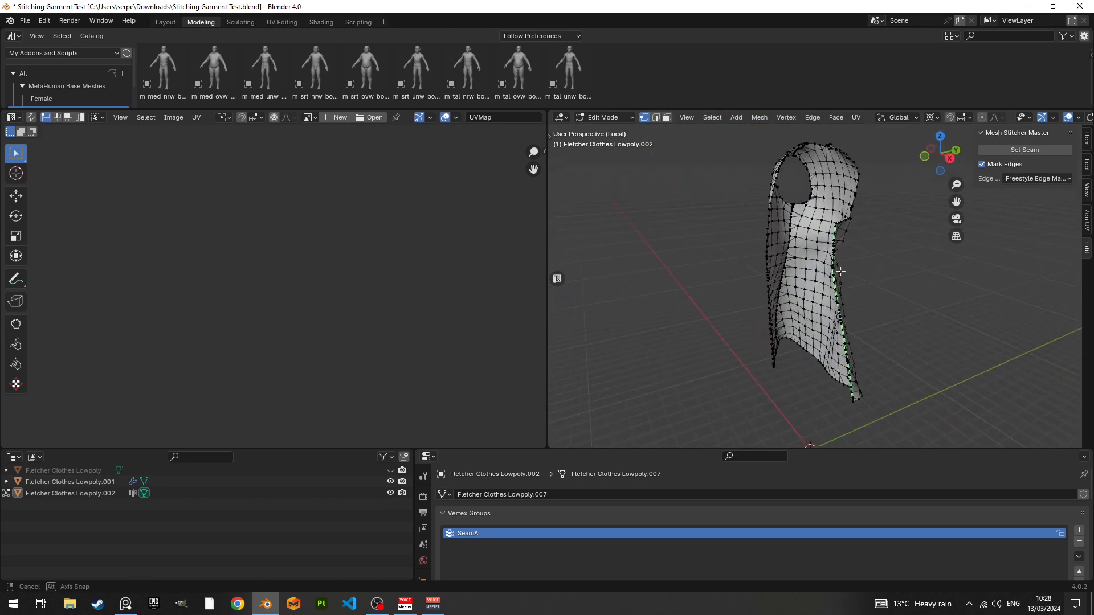
pyautogui.moveTo(860, 218); pyautogui.dragTo(850, 220, button='middle')
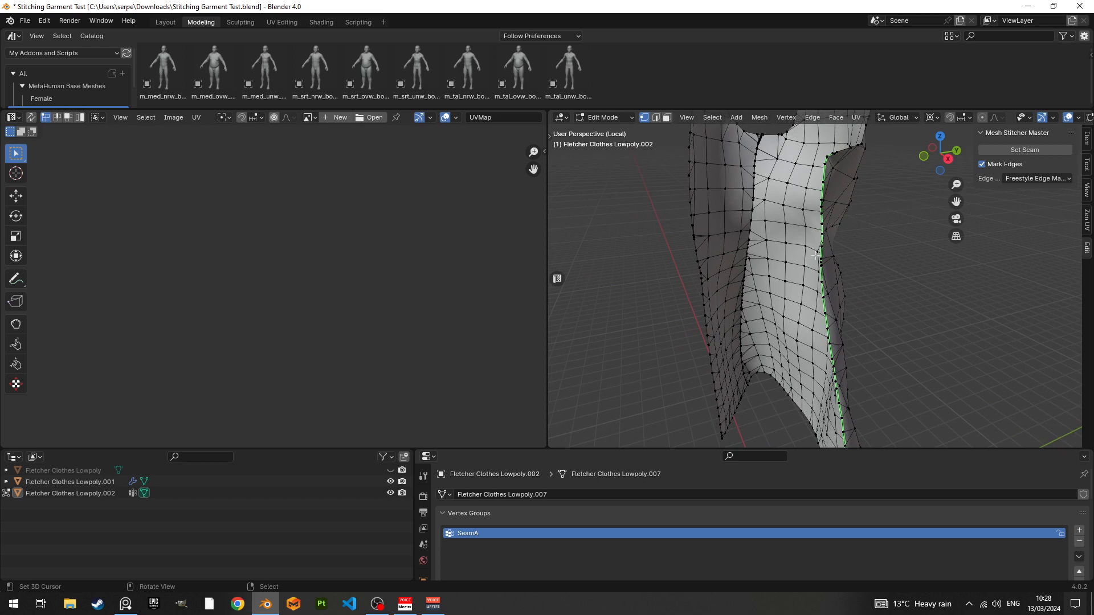
pyautogui.click(712, 117)
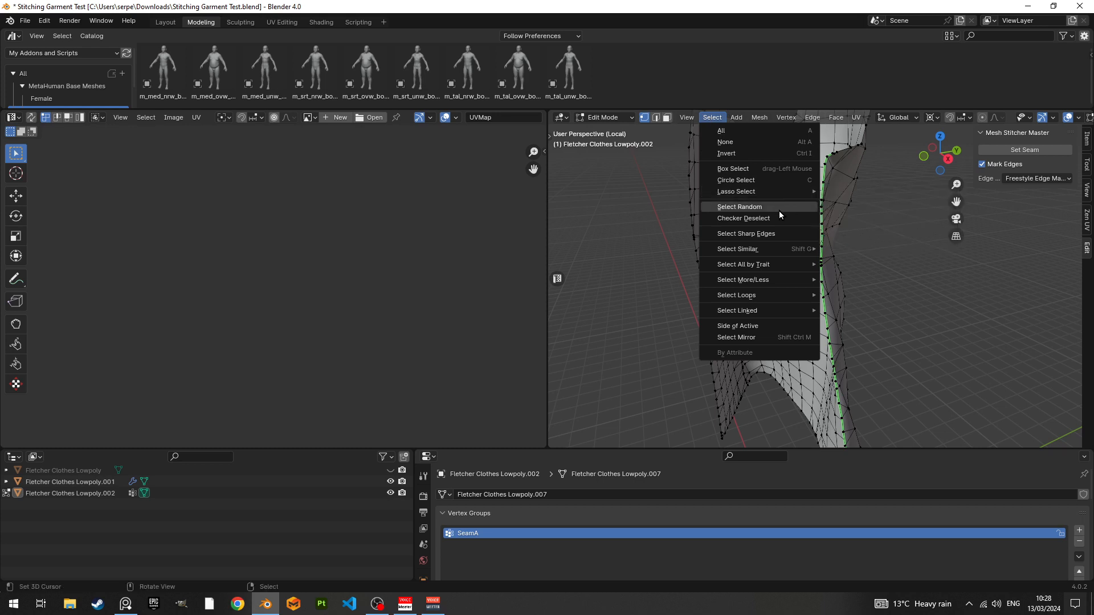
pyautogui.moveTo(775, 252)
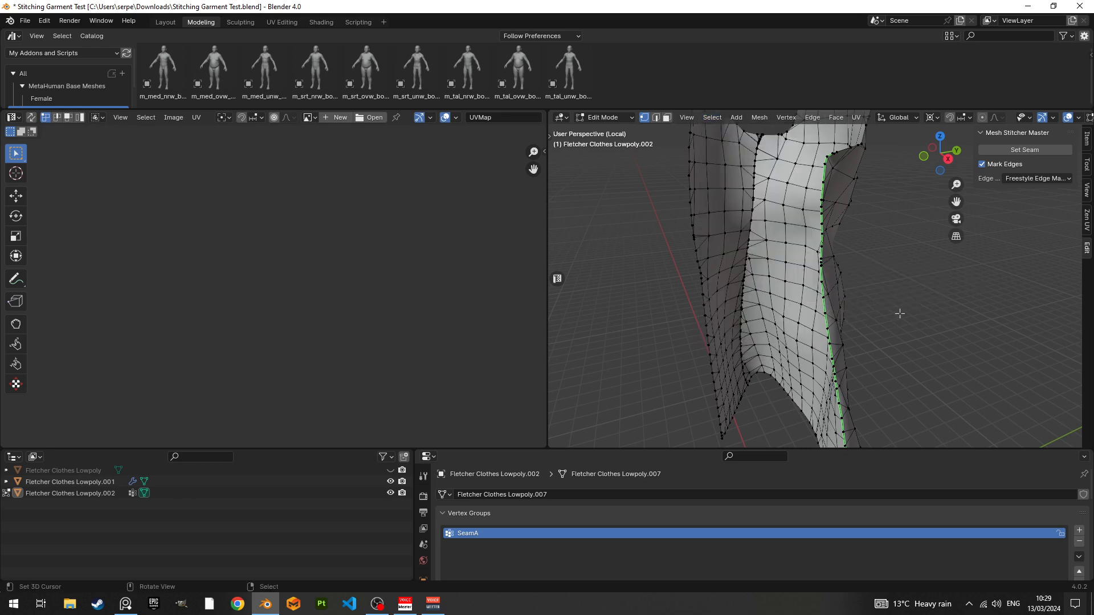
pyautogui.press('F3')
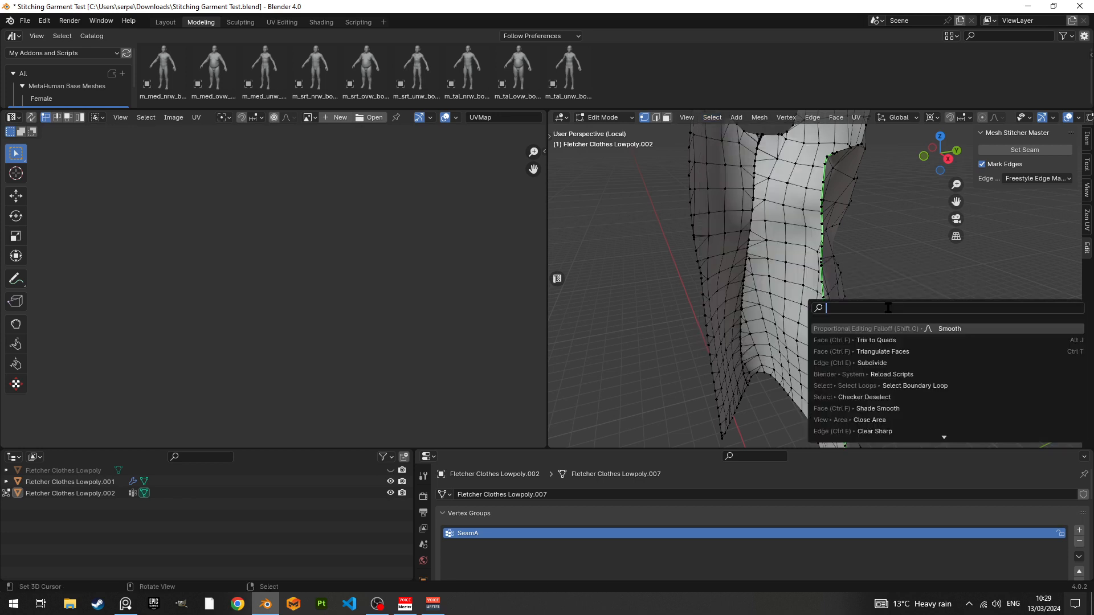
pyautogui.write('selec')
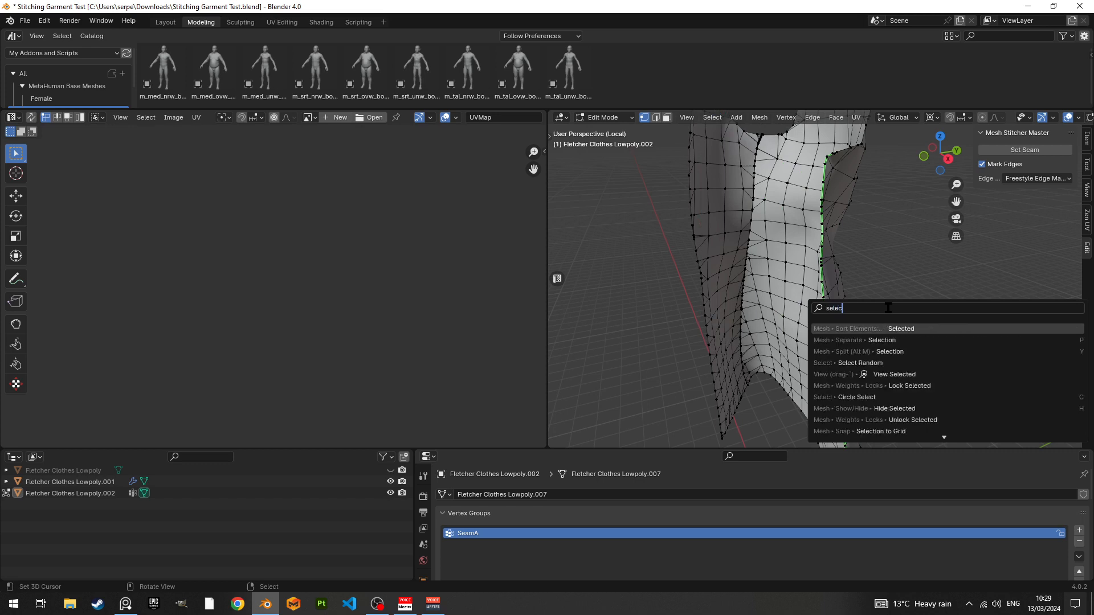
pyautogui.write('t free')
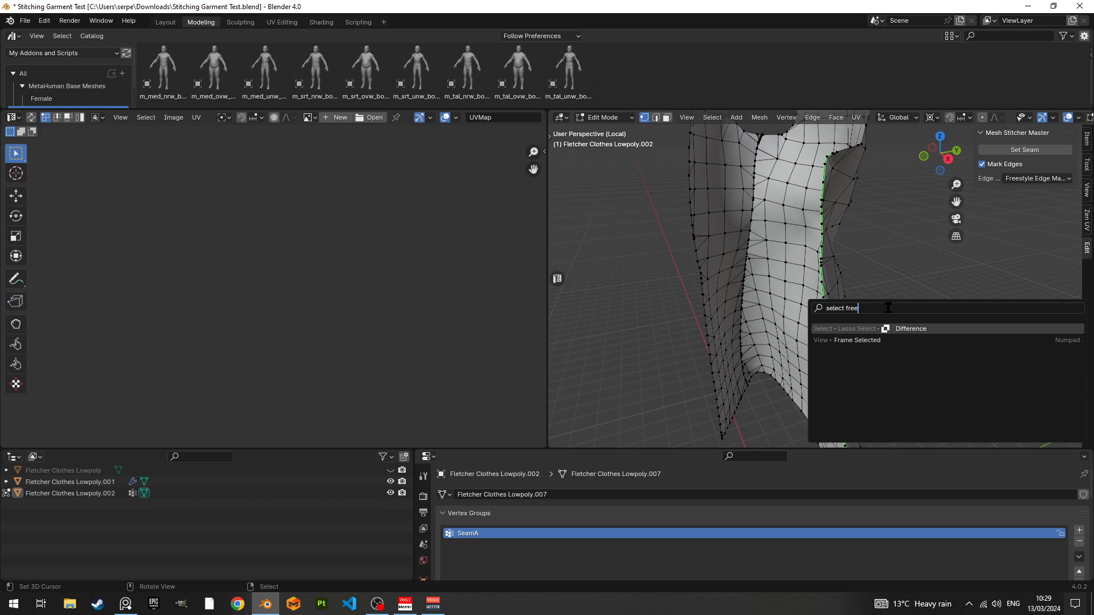
pyautogui.press('BackSpace')
pyautogui.press('BackSpace')
pyautogui.press('BackSpace')
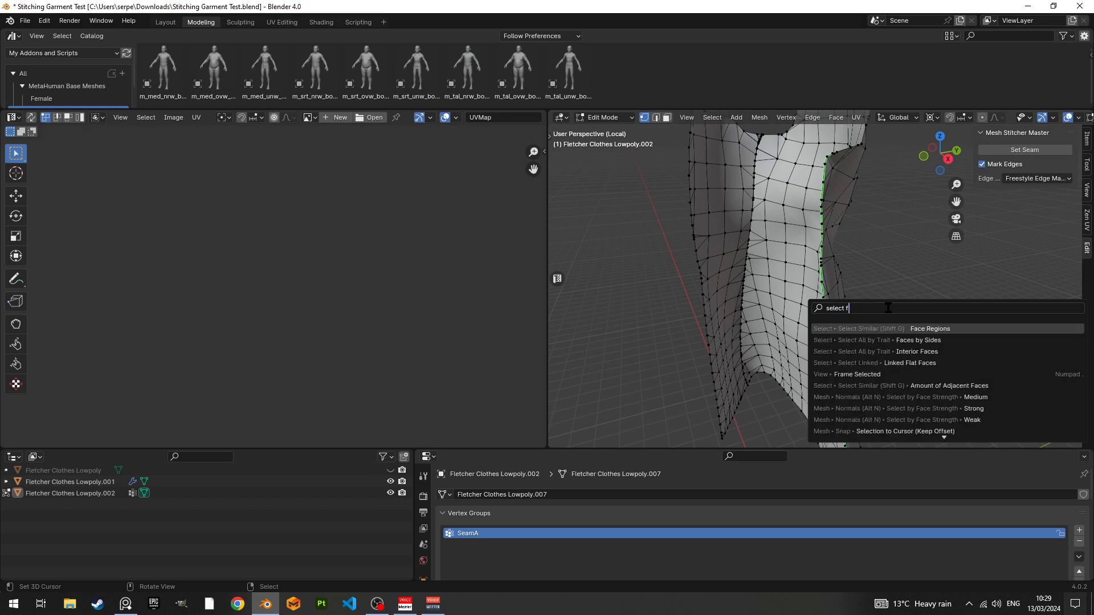
pyautogui.write('edge')
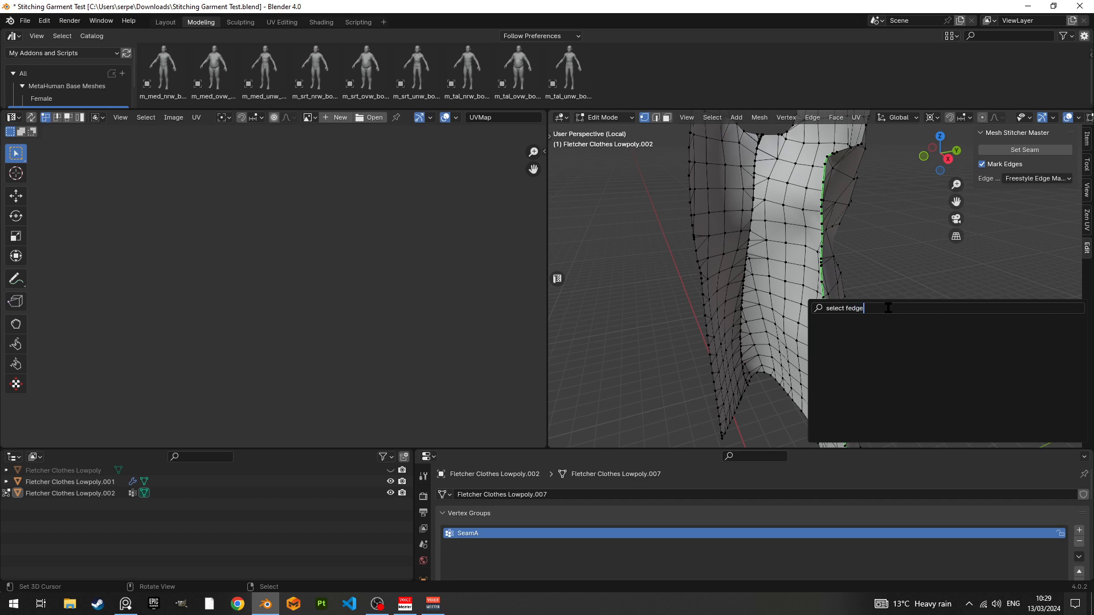
pyautogui.press('BackSpace')
pyautogui.press('BackSpace')
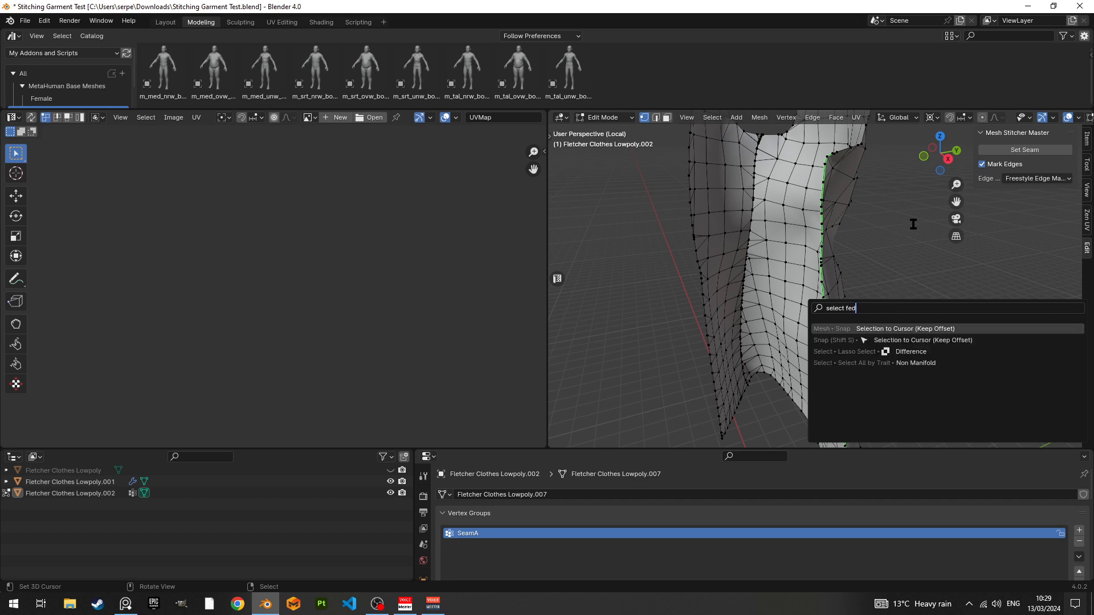
pyautogui.press('Escape')
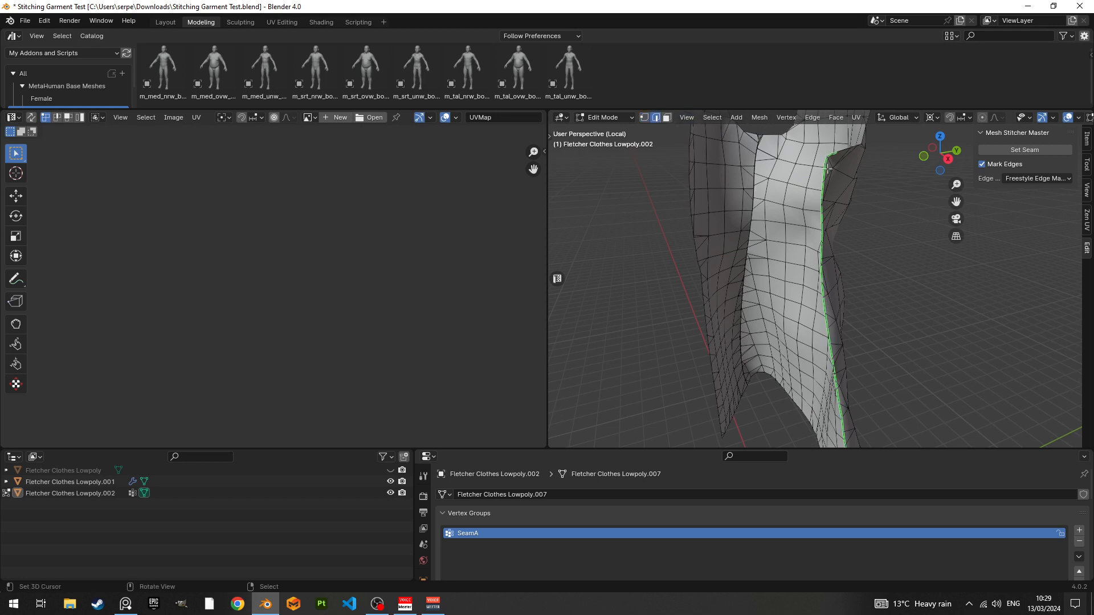
# Step: Select all edges sharing the side seam's Freestyle Edge Marks and set them as the second seam
pyautogui.click(711, 117)
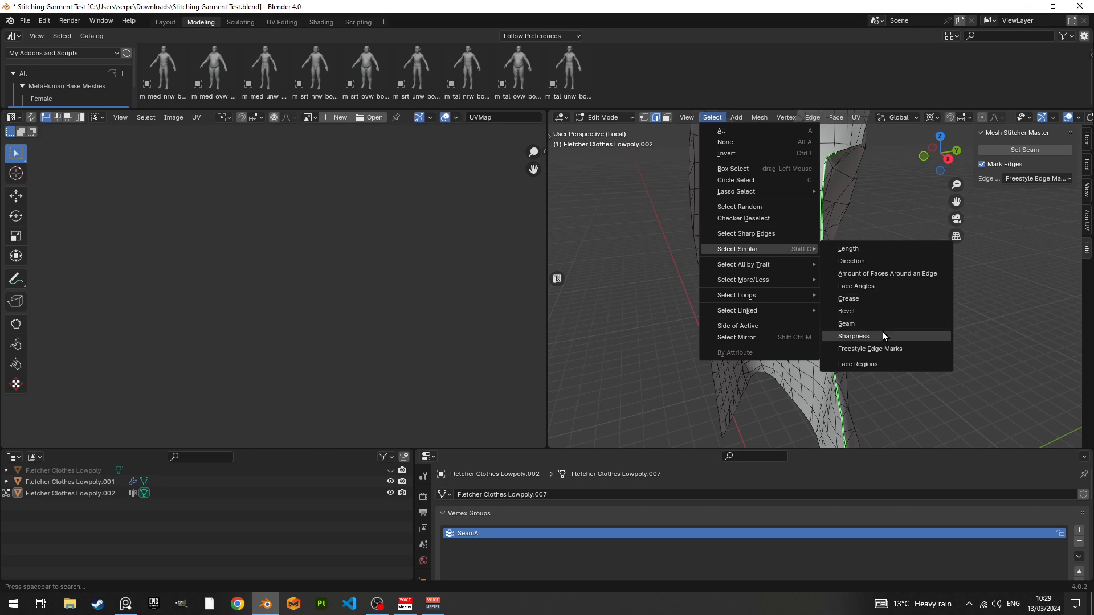
pyautogui.click(884, 348)
pyautogui.moveTo(884, 348); pyautogui.dragTo(852, 306, button='middle')
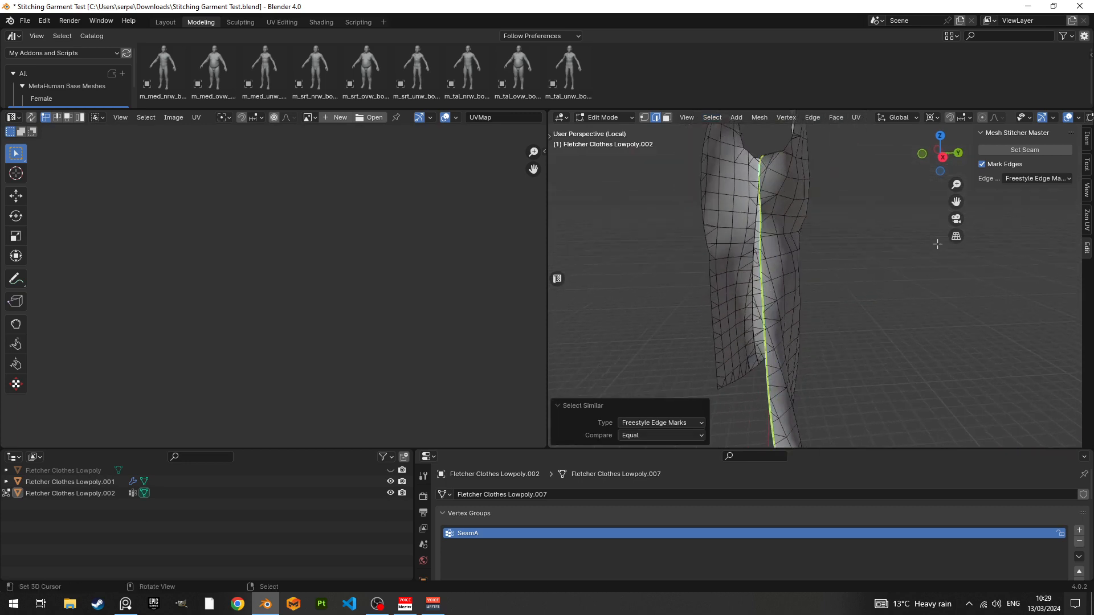
pyautogui.click(1040, 151)
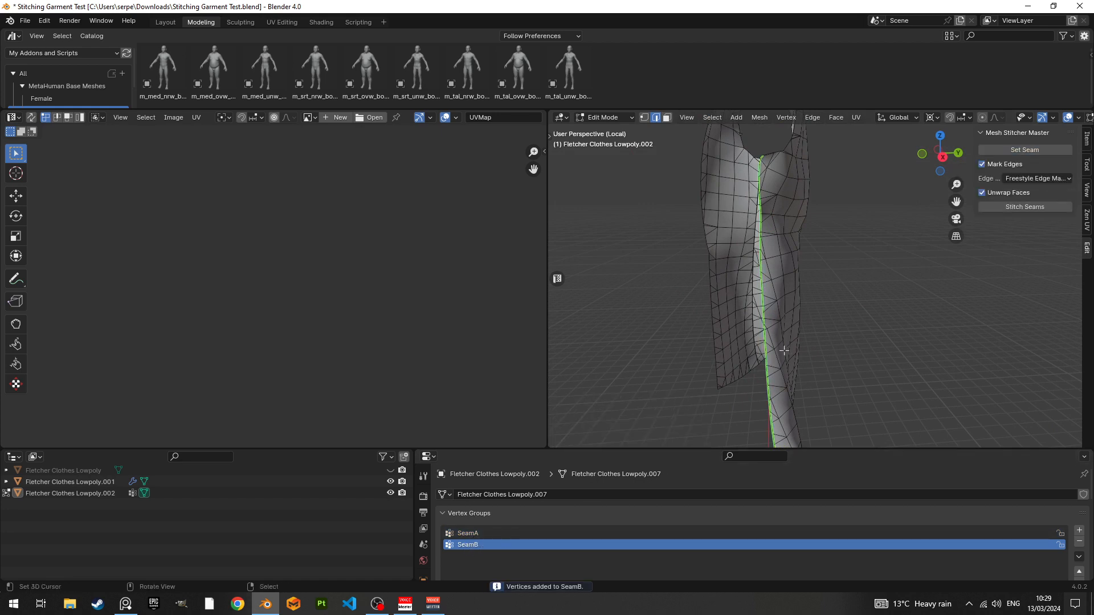
pyautogui.moveTo(796, 343); pyautogui.dragTo(790, 348, button='middle')
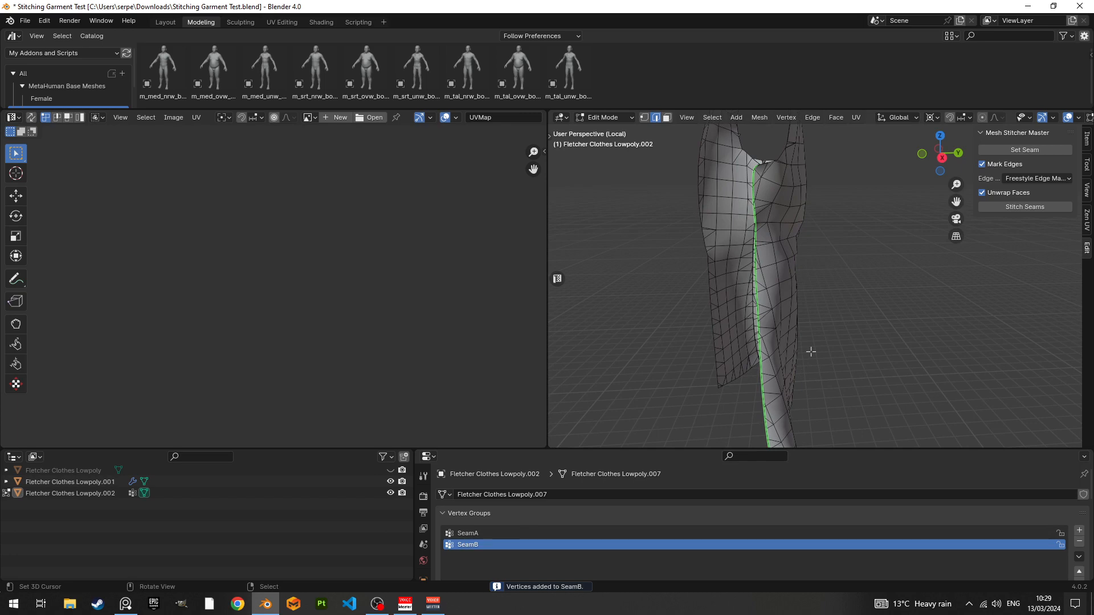
# Step: Reveal the whole coat, clear the selection, and stitch the two side seams together with face unwrapping enabled
pyautogui.hotkey('alt', 'h')
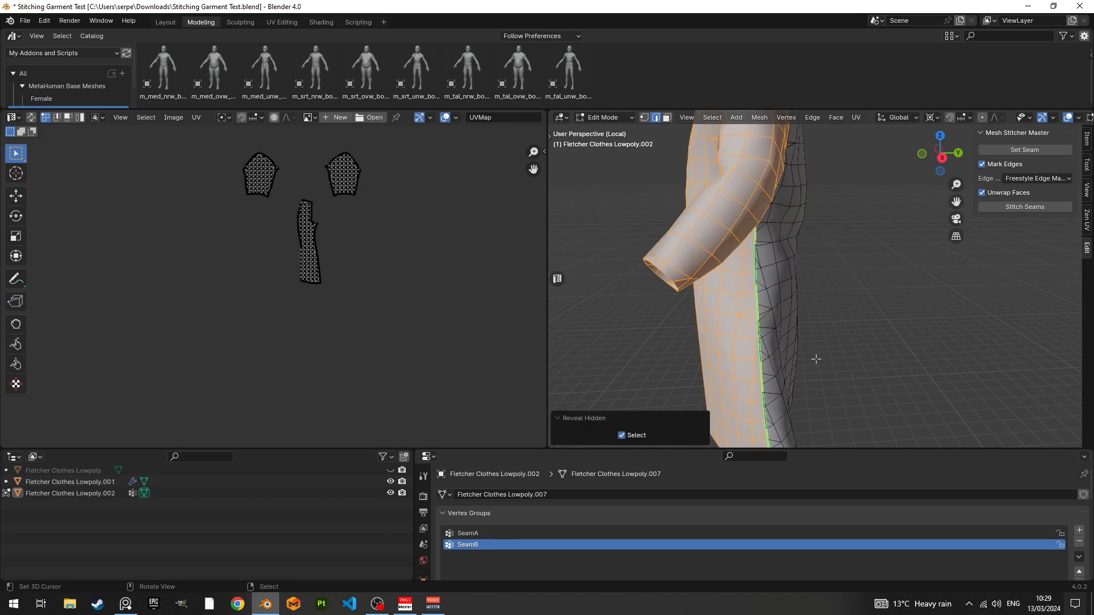
pyautogui.moveTo(816, 359); pyautogui.dragTo(906, 346, button='middle')
pyautogui.hotkey('alt', 'a')
pyautogui.moveTo(839, 348); pyautogui.dragTo(875, 353, button='middle')
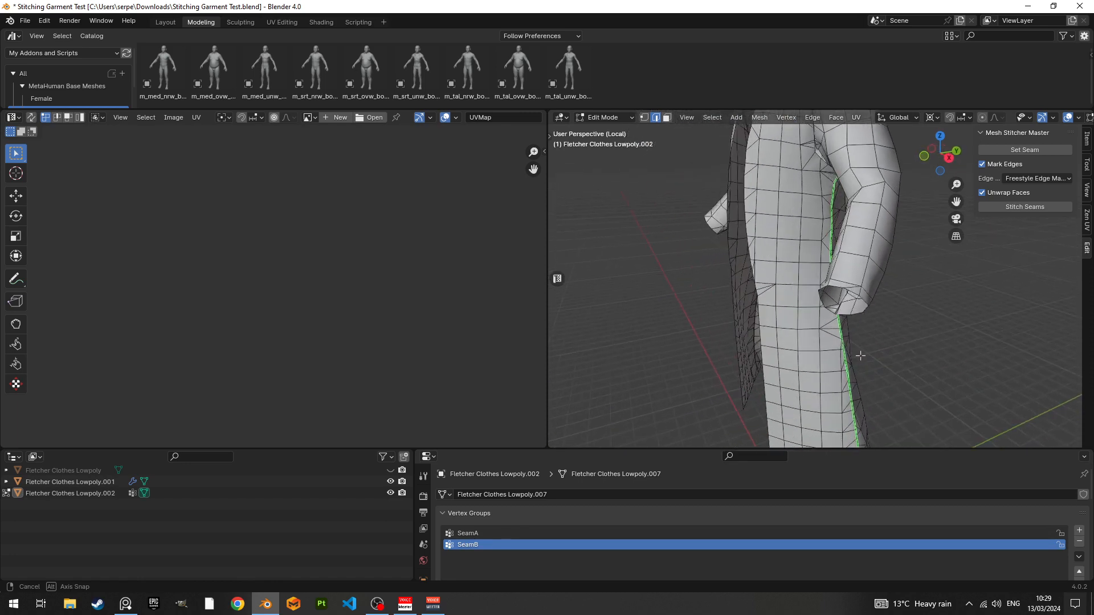
pyautogui.click(1028, 208)
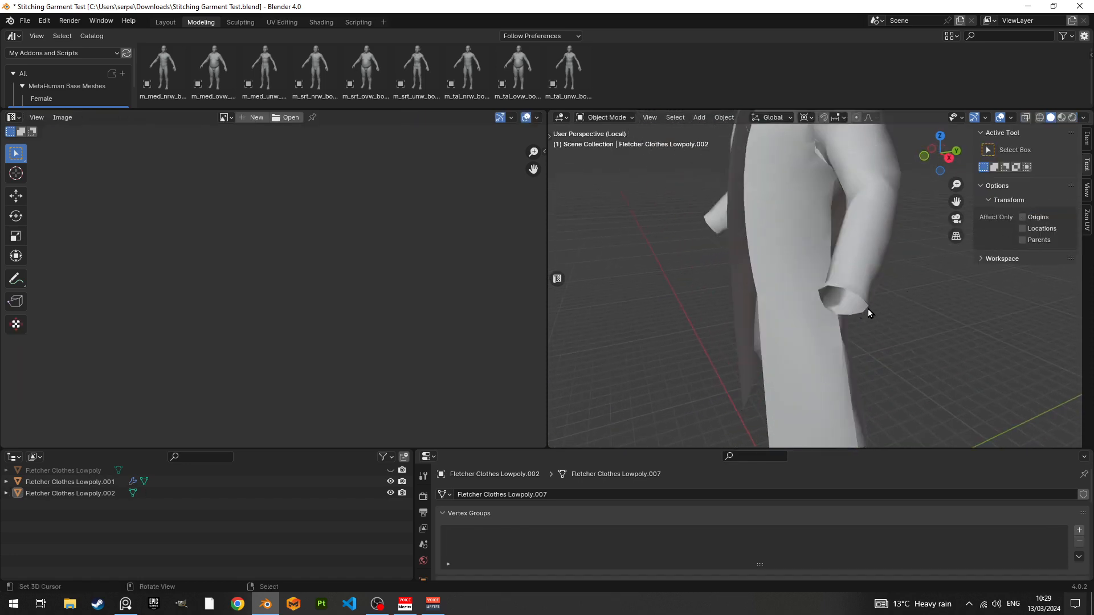
# Step: Select the stitched coat mesh and reopen it in Edit Mode
pyautogui.click(833, 342)
pyautogui.press('Tab')
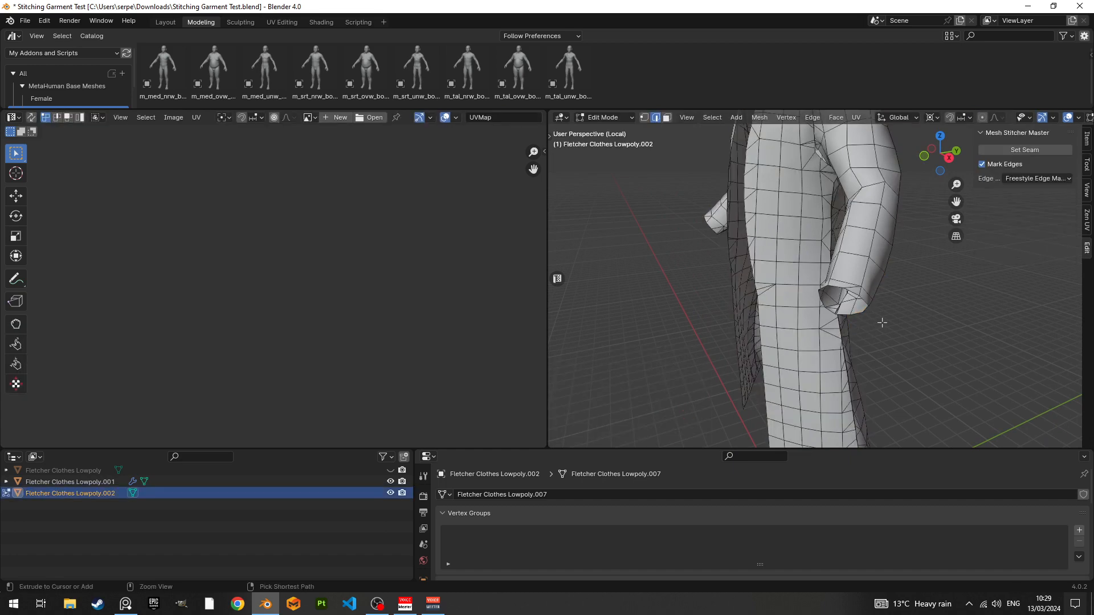
pyautogui.press('Tab')
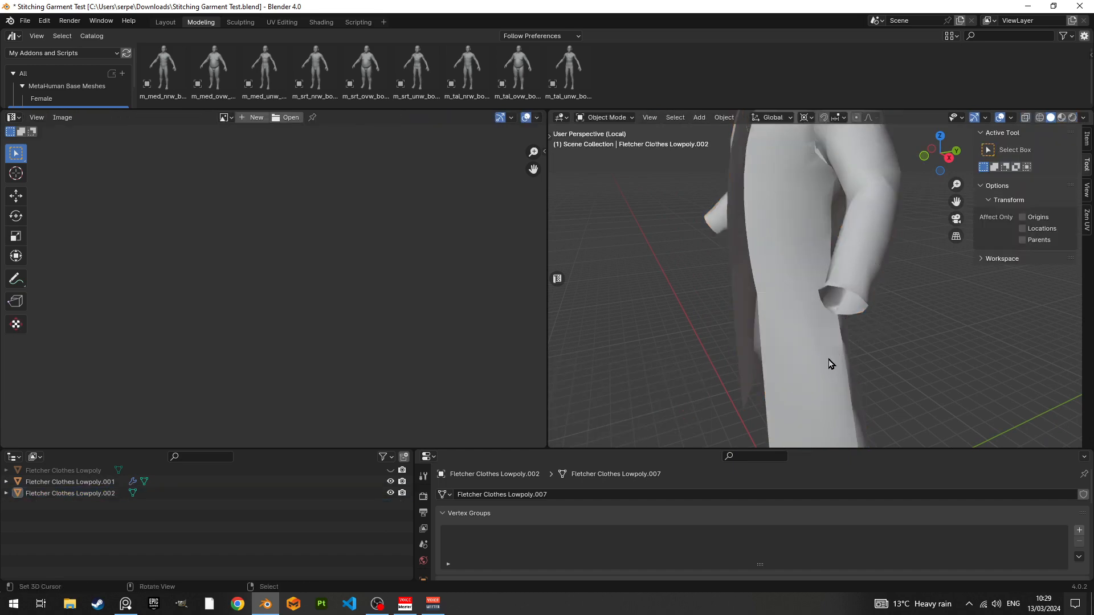
pyautogui.press('Tab')
pyautogui.moveTo(880, 336); pyautogui.dragTo(765, 285, button='middle')
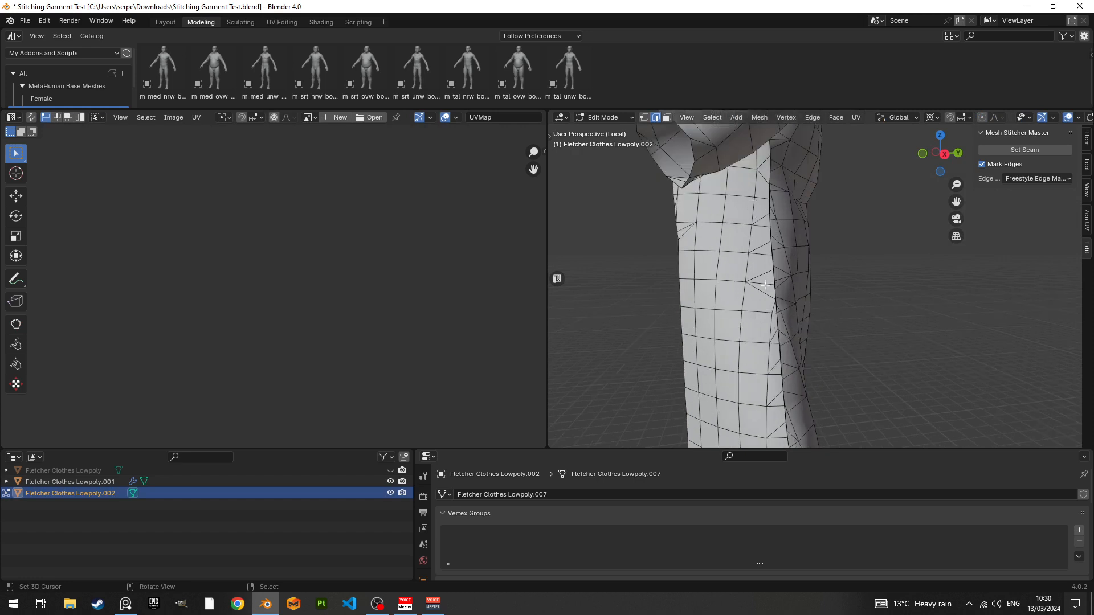
# Step: Check the stitched side seam by test-moving one of its edges and cancelling the move
pyautogui.click(771, 264)
pyautogui.press('g')
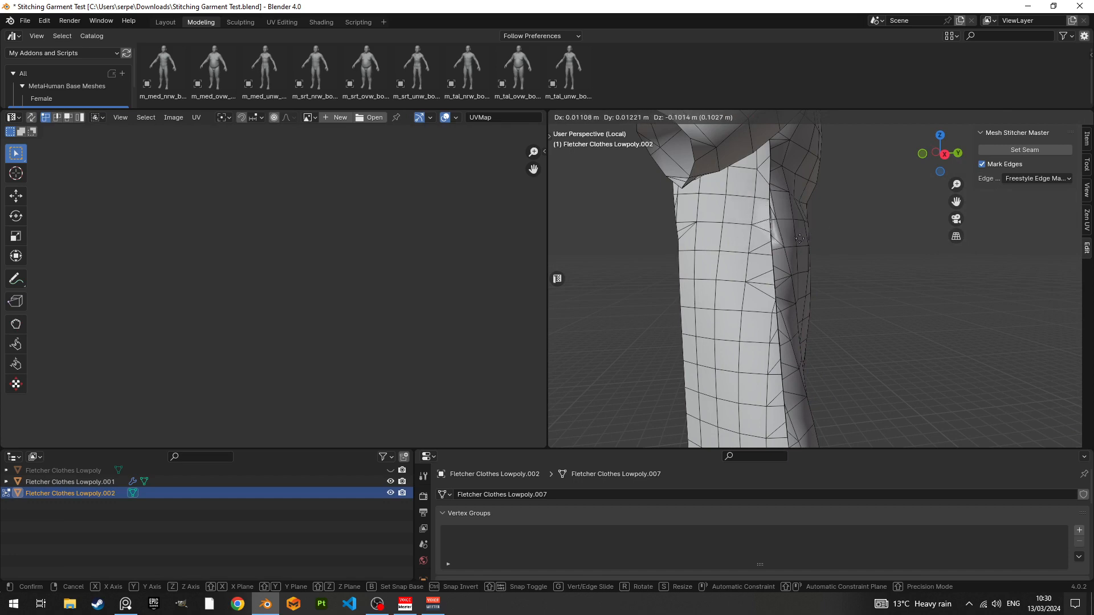
pyautogui.rightClick(799, 238)
pyautogui.moveTo(798, 239); pyautogui.dragTo(747, 246, button='middle')
pyautogui.rightClick(685, 208)
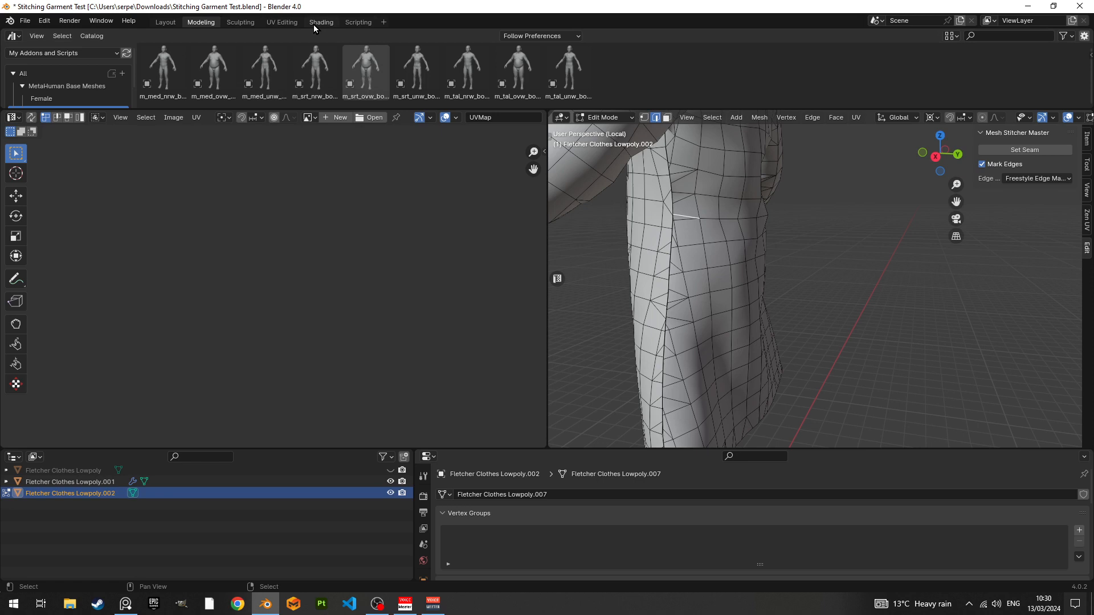
# Step: Bring the UV grid into view in the Modeling workspace and select the whole coat mesh to show its UVs
pyautogui.click(274, 21)
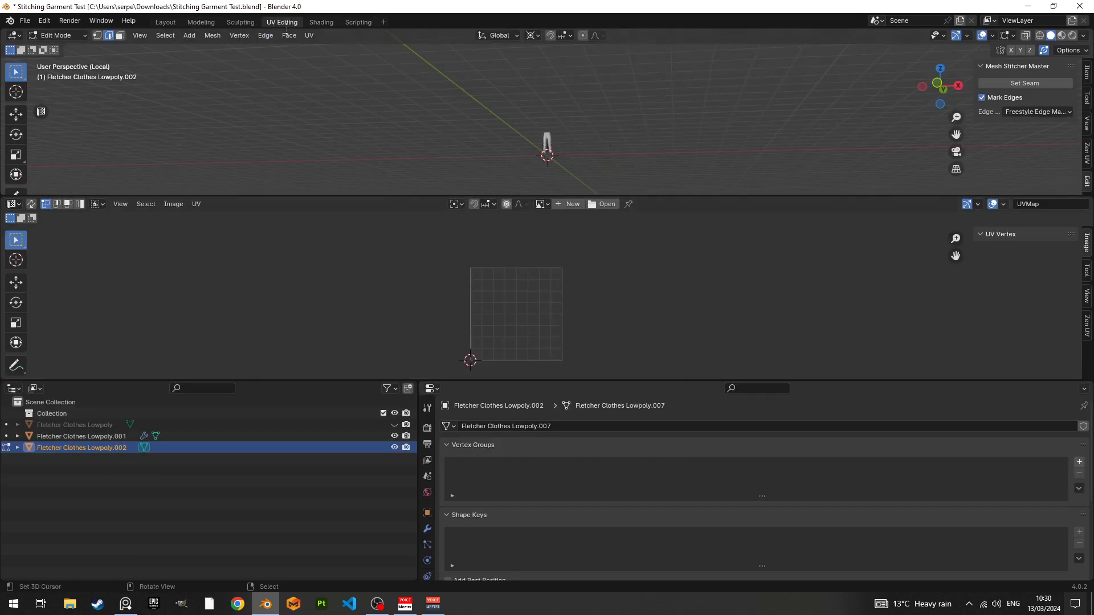
pyautogui.click(207, 23)
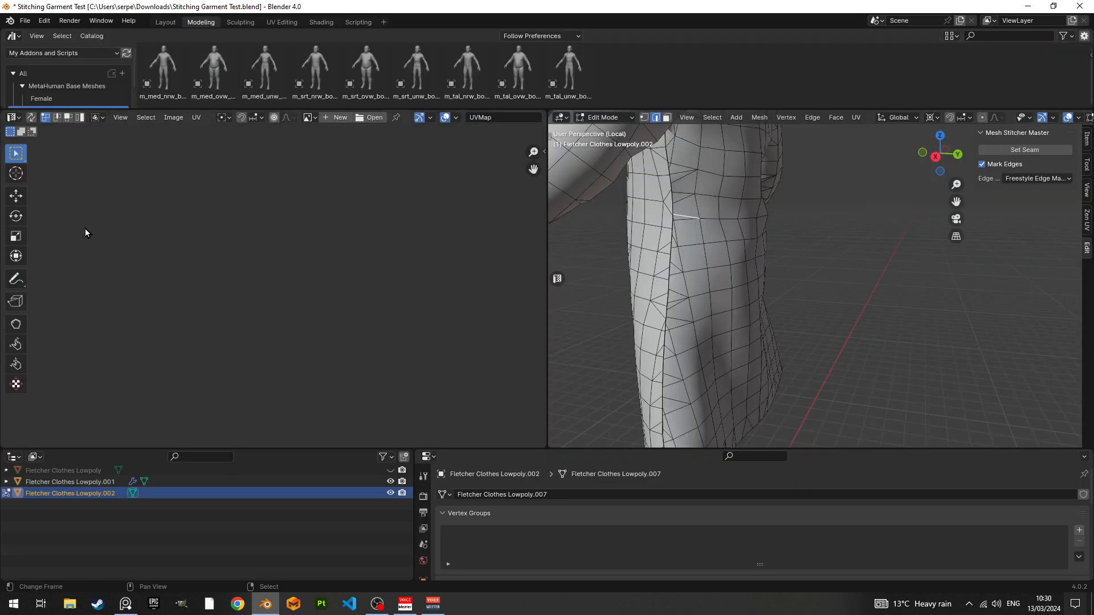
pyautogui.scroll(-5, 337, 231)
pyautogui.moveTo(313, 264); pyautogui.dragTo(350, 444, button='middle')
pyautogui.scroll(3, 332, 363)
pyautogui.moveTo(336, 270); pyautogui.dragTo(297, 401, button='middle')
pyautogui.scroll(2, 309, 289)
pyautogui.moveTo(320, 255); pyautogui.dragTo(275, 316, button='middle')
pyautogui.scroll(3, 297, 318)
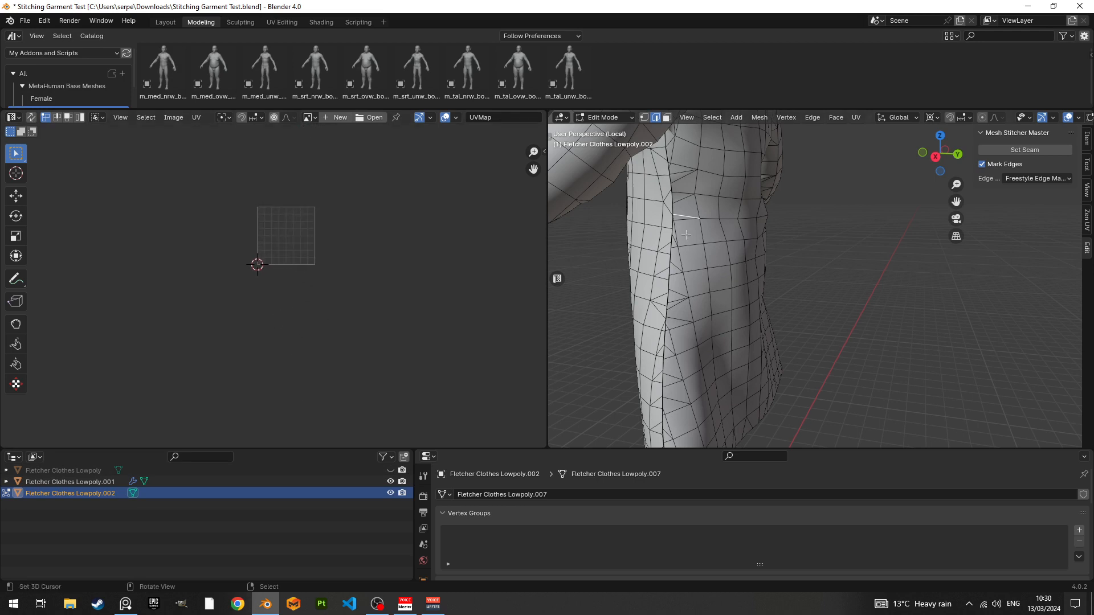
pyautogui.press('a')
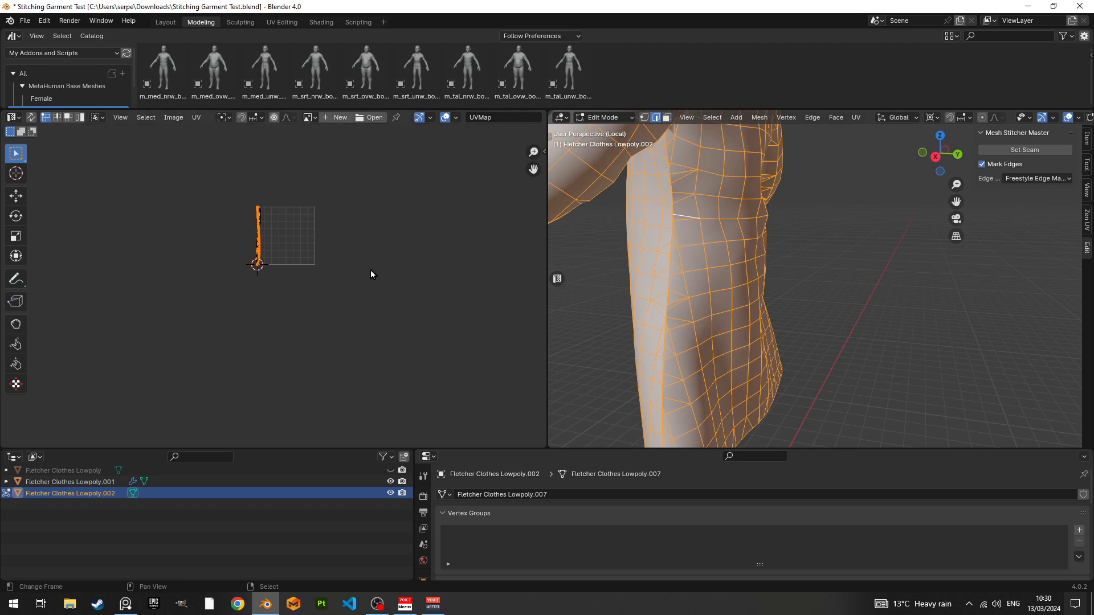
# Step: Examine the coat's UV islands outside the grid and the selected UVs along the grid's edge
pyautogui.scroll(2, 350, 279)
pyautogui.moveTo(350, 279); pyautogui.dragTo(317, 305, button='middle')
pyautogui.scroll(-6, 317, 304)
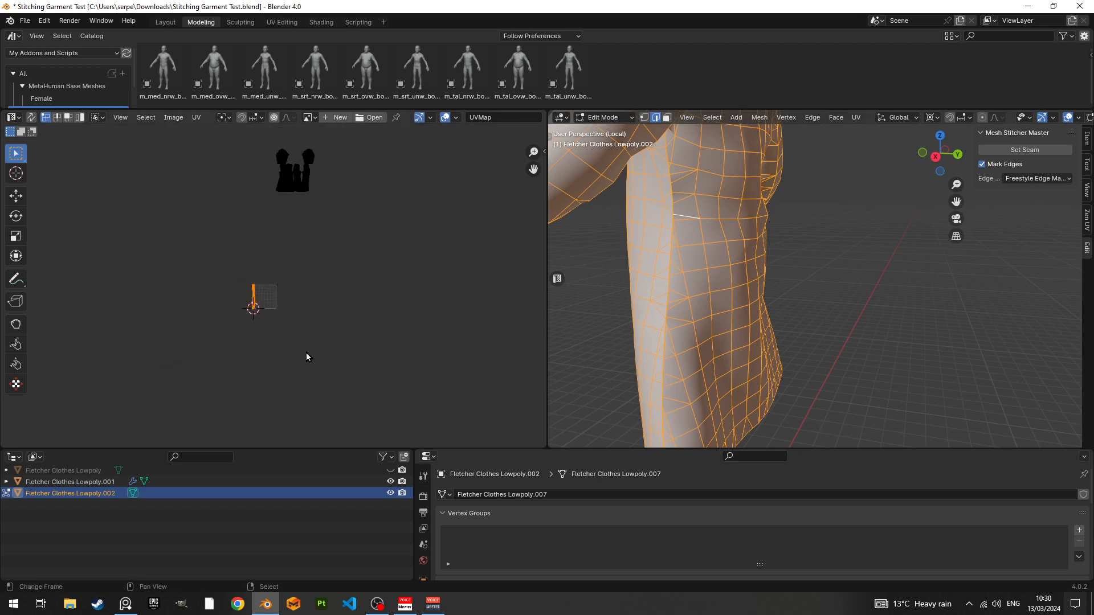
pyautogui.scroll(1, 313, 319)
pyautogui.moveTo(316, 240); pyautogui.dragTo(295, 346, button='middle')
pyautogui.scroll(2, 295, 346)
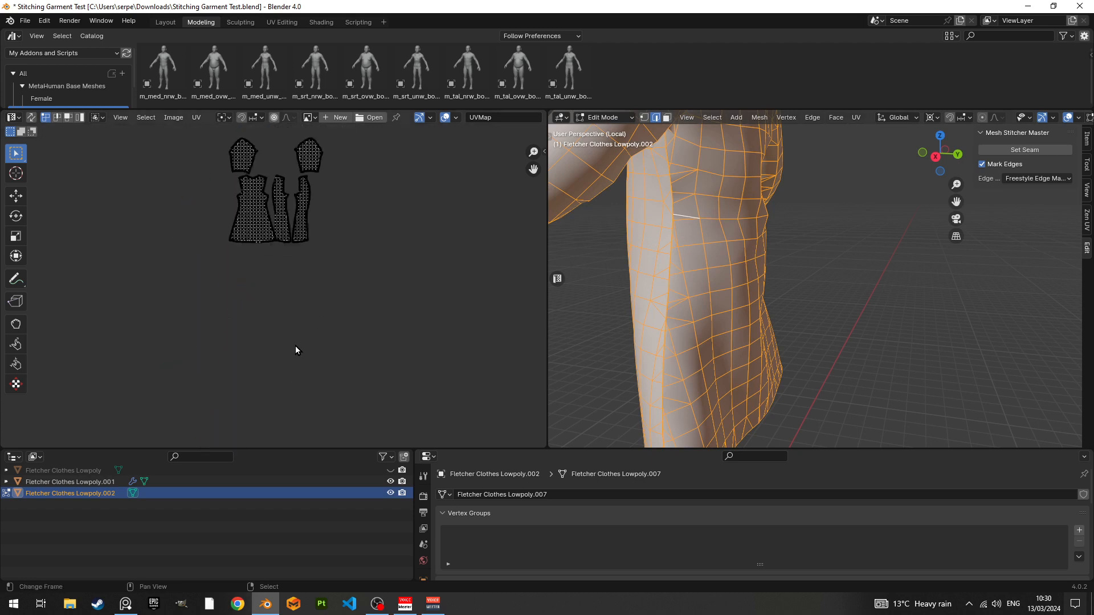
pyautogui.scroll(1, 295, 345)
pyautogui.moveTo(296, 302); pyautogui.dragTo(377, 236, button='middle')
pyautogui.scroll(2, 294, 368)
pyautogui.moveTo(311, 334)
pyautogui.mouseDown(button='middle')
pyautogui.moveTo(346, 247)
pyautogui.moveTo(337, 255)
pyautogui.mouseUp(button='middle')
pyautogui.moveTo(330, 370); pyautogui.dragTo(339, 247, button='middle')
pyautogui.scroll(6, 301, 306)
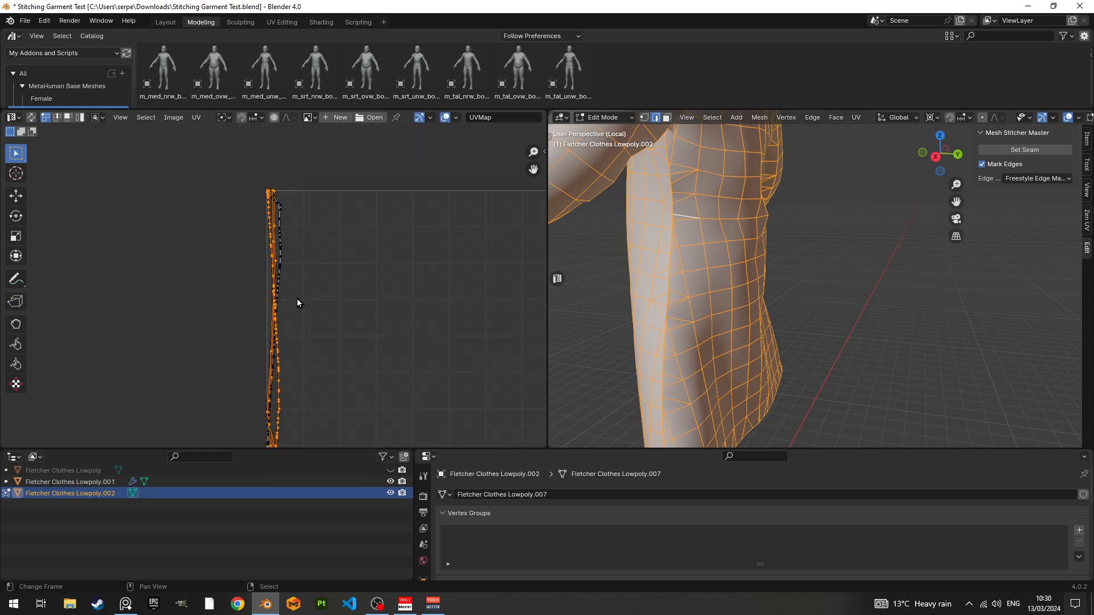
pyautogui.scroll(-2, 299, 291)
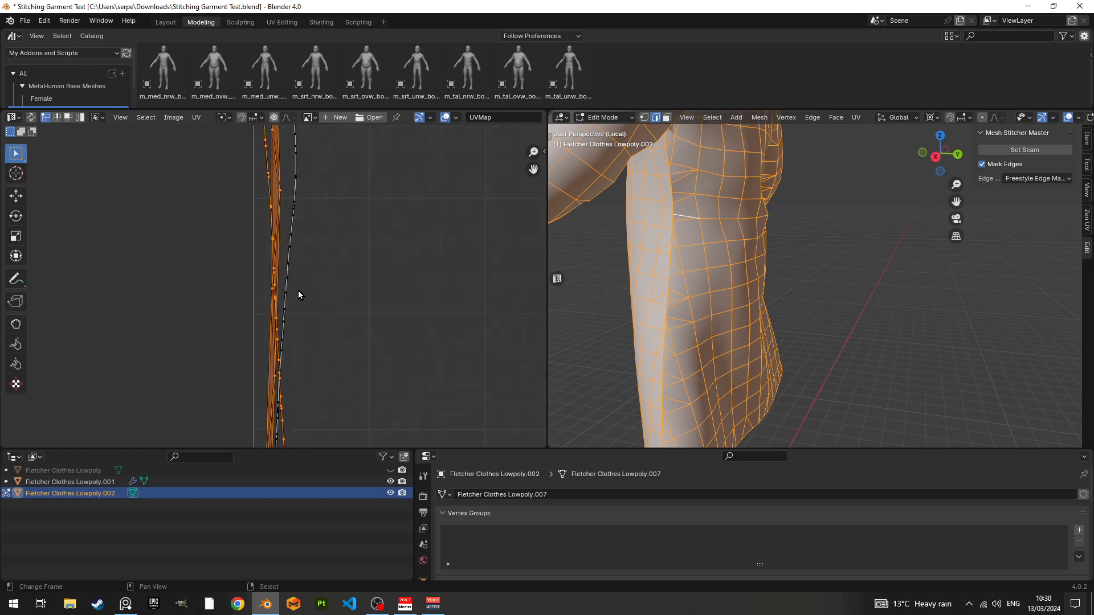
pyautogui.scroll(-4, 299, 294)
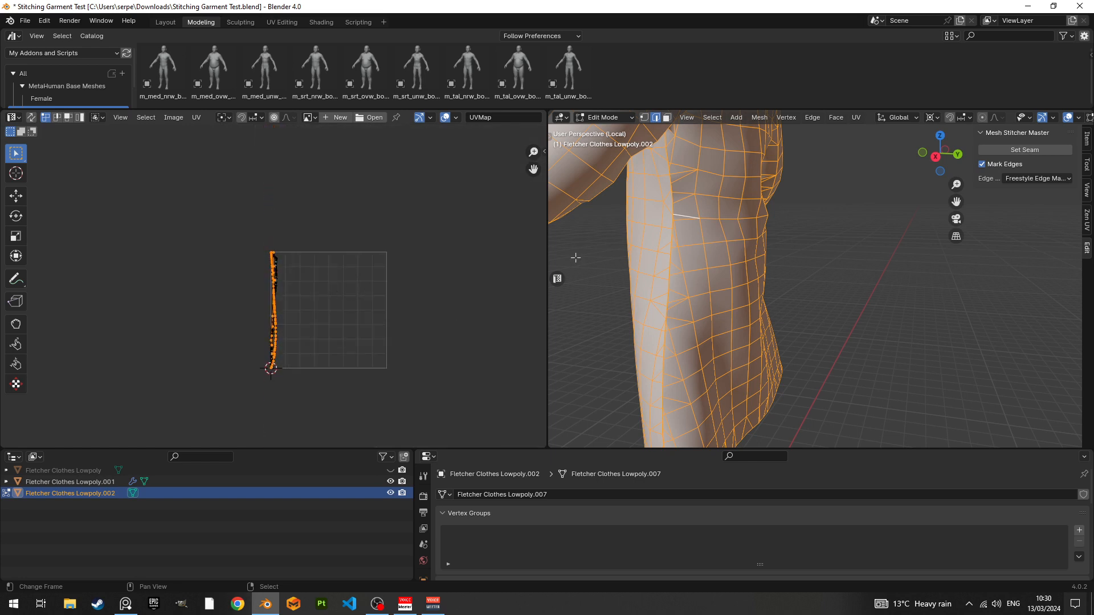
# Step: Check that the body panels are joined by selecting them as linked geometry, test-moving them, cancelling, and clearing the selection
pyautogui.scroll(-5, 713, 244)
pyautogui.moveTo(713, 244); pyautogui.dragTo(941, 287, button='middle')
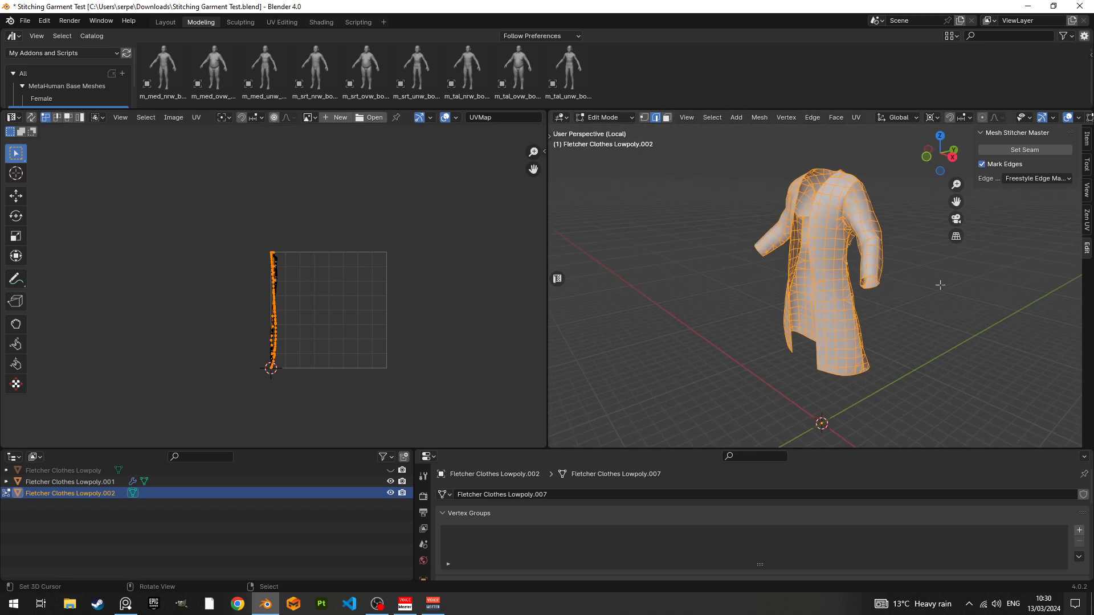
pyautogui.hotkey('alt', 'a')
pyautogui.moveTo(860, 292); pyautogui.dragTo(899, 291, button='middle')
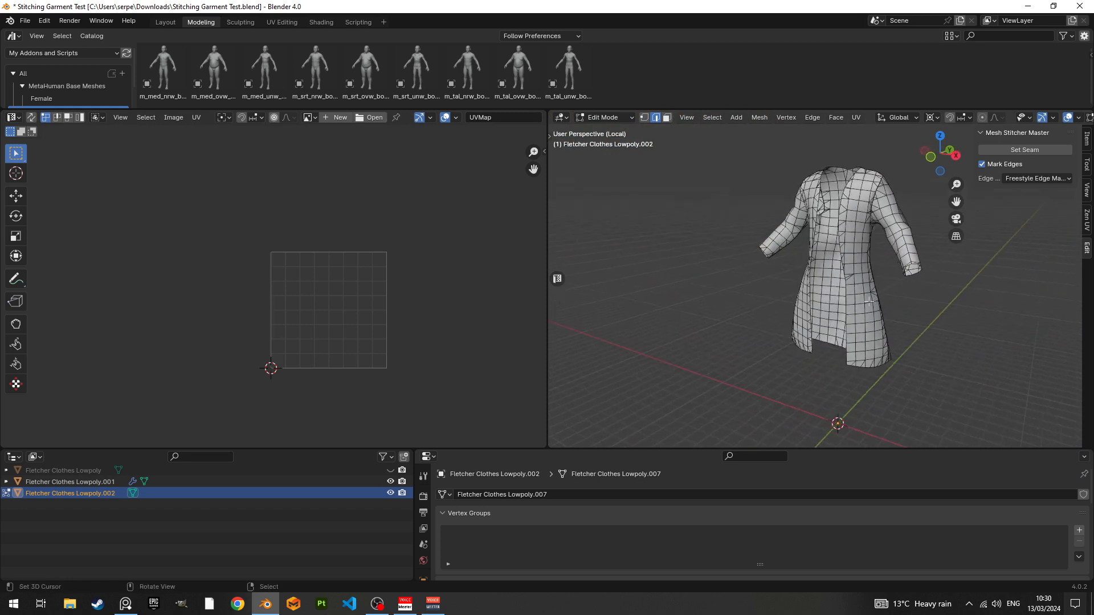
pyautogui.press('l')
pyautogui.press('g')
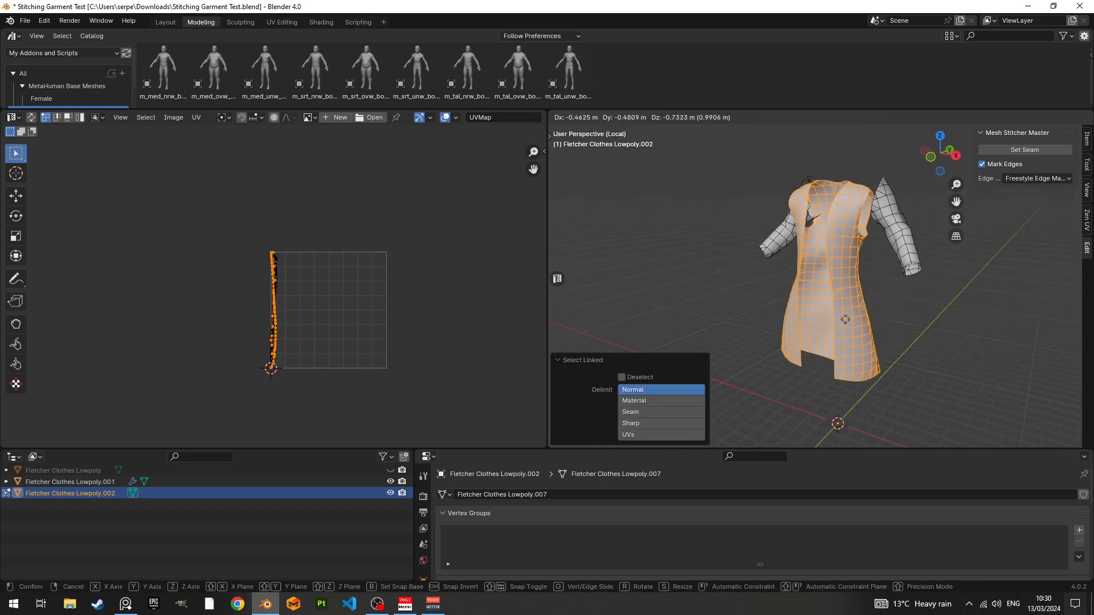
pyautogui.rightClick(848, 351)
pyautogui.moveTo(817, 263); pyautogui.dragTo(861, 286, button='middle')
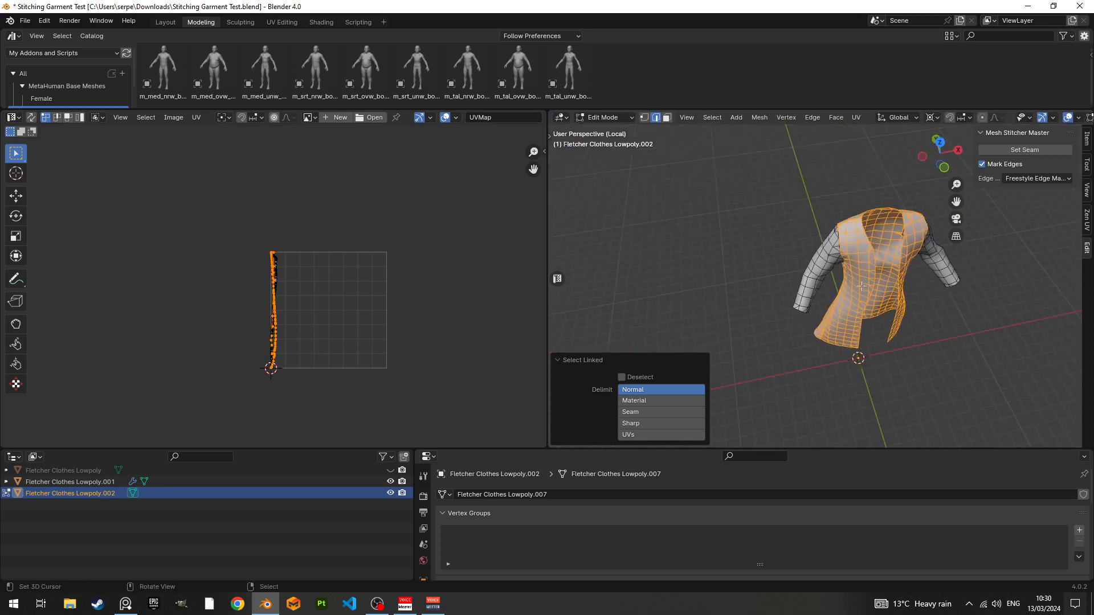
pyautogui.hotkey('alt', 'a')
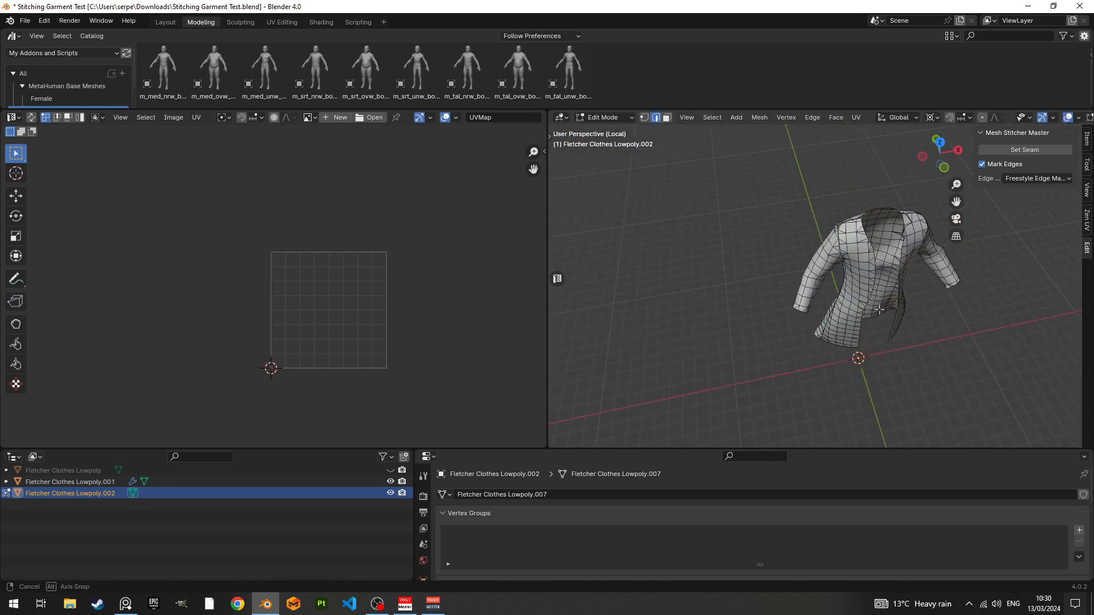
# Step: Check whether a sleeve is separate from the body by selecting its linked geometry, test-moving it, cancelling, and deselecting it
pyautogui.moveTo(910, 323); pyautogui.dragTo(804, 235, button='middle')
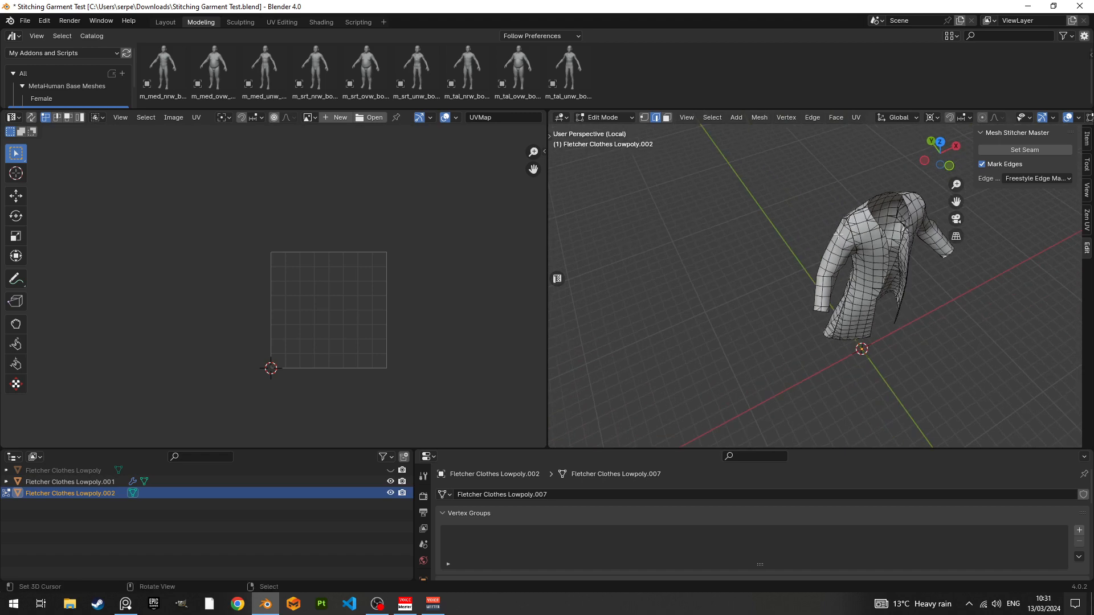
pyautogui.scroll(4, 882, 251)
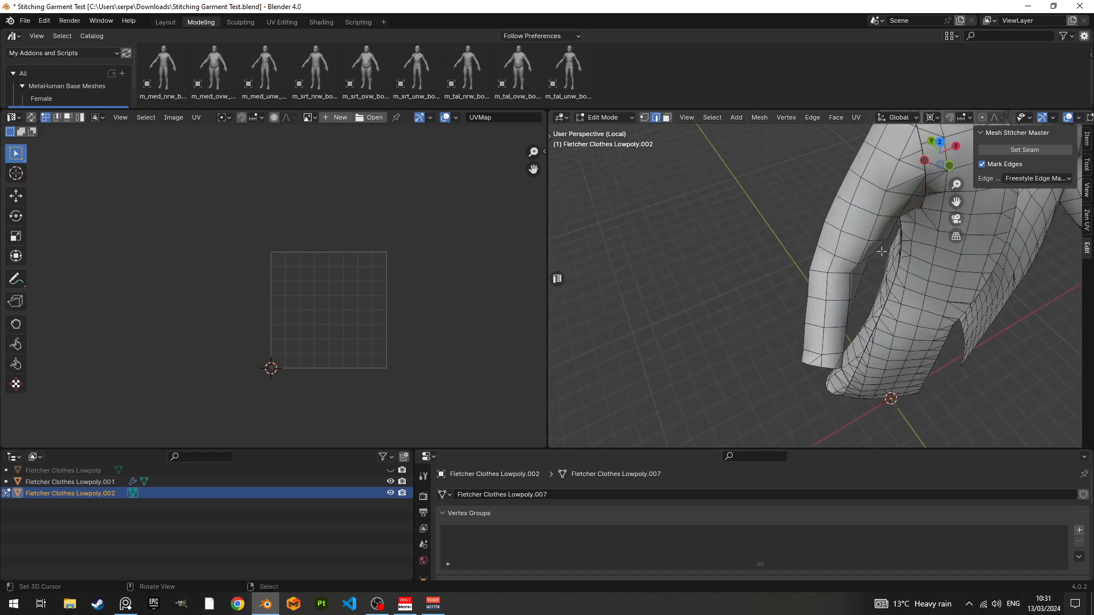
pyautogui.press('l')
pyautogui.press('g')
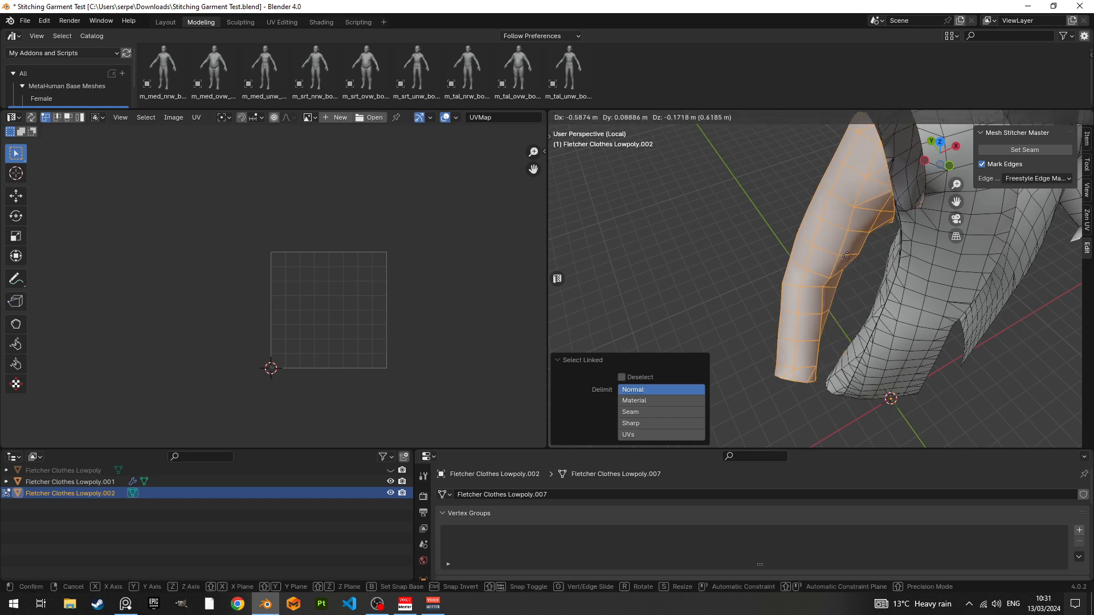
pyautogui.press('Escape')
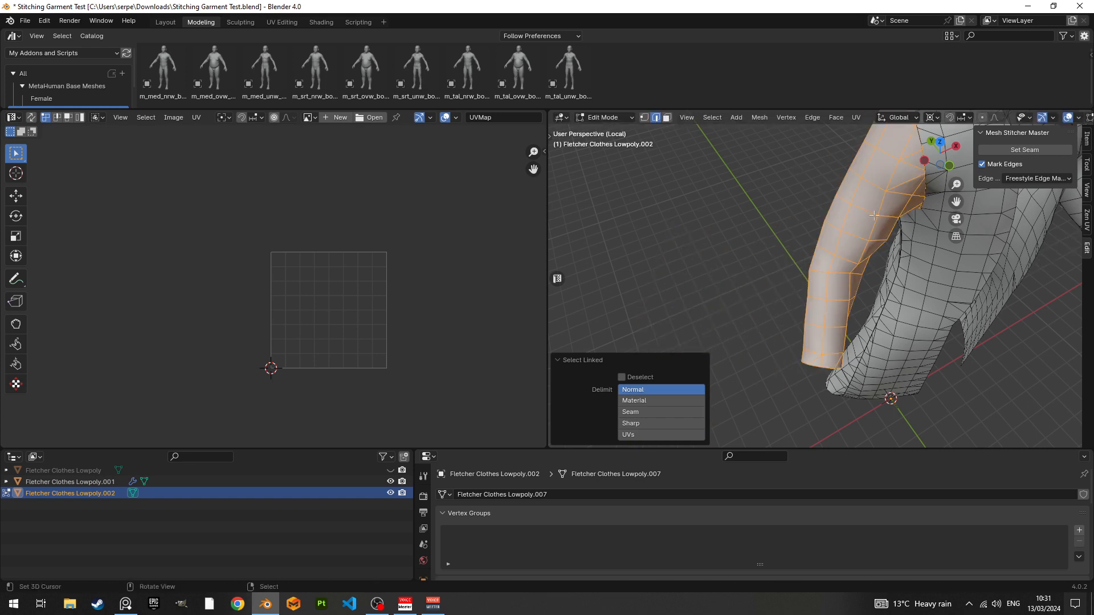
pyautogui.press('g')
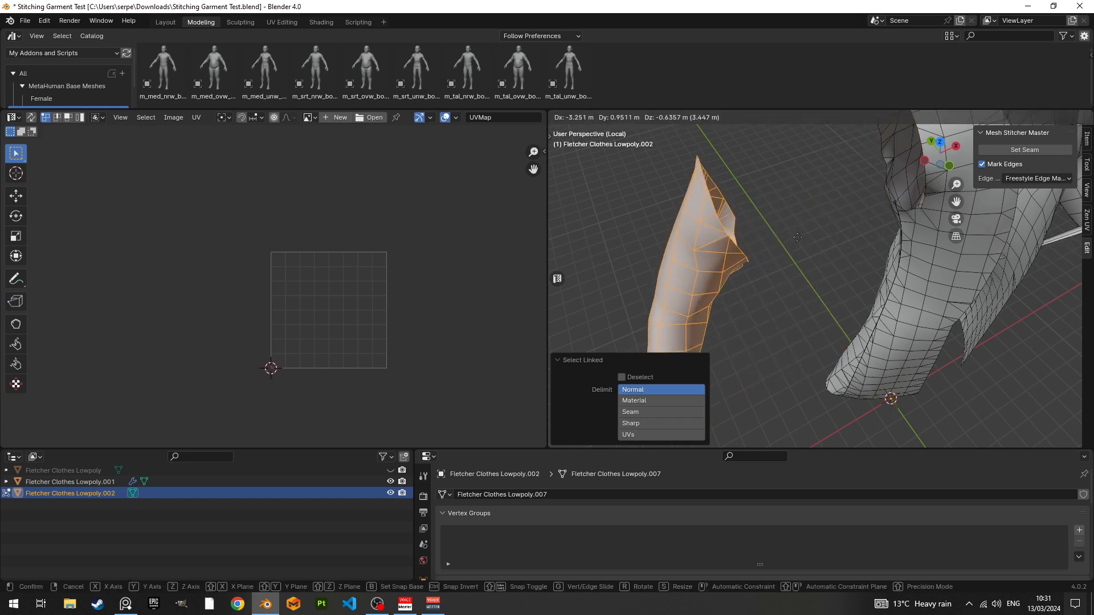
pyautogui.press('Escape')
pyautogui.scroll(-4, 913, 243)
pyautogui.click(996, 282)
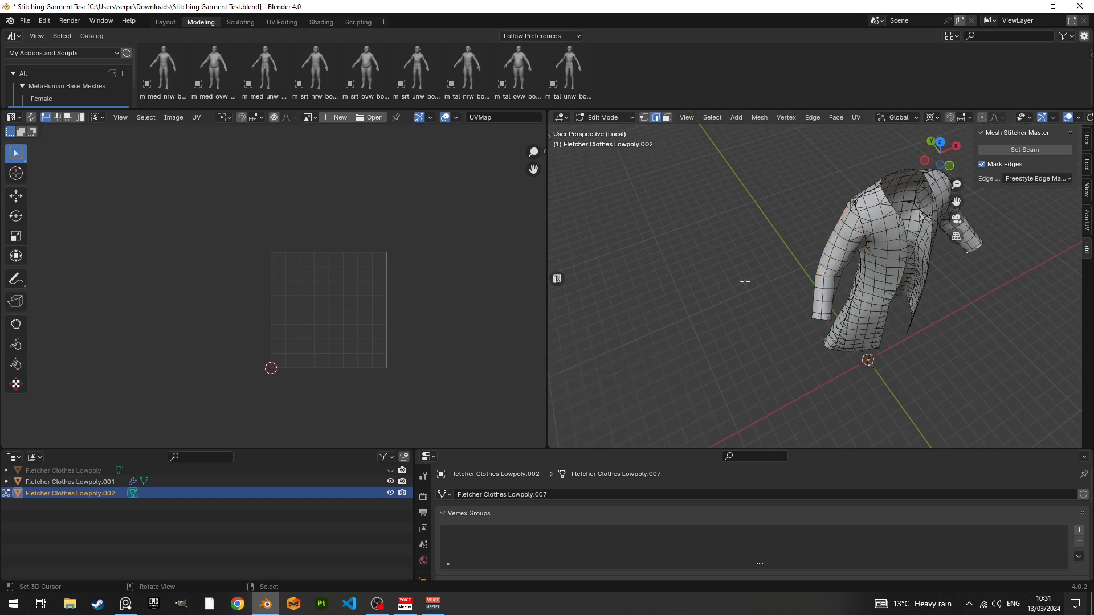
# Step: Display the mesh editing tools in the 3D viewport and look through them
pyautogui.press('t')
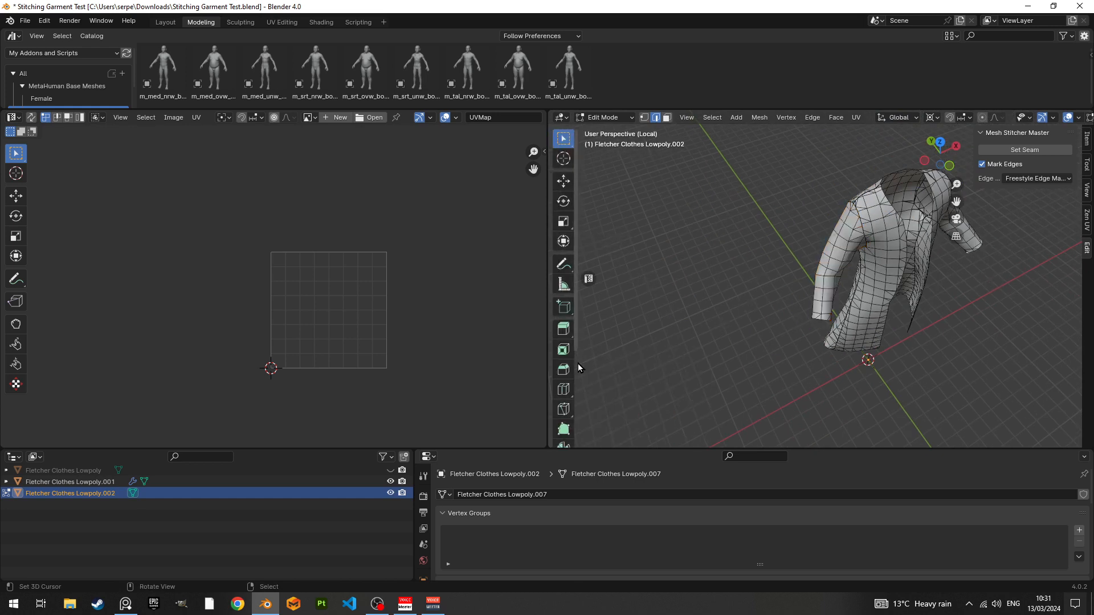
pyautogui.scroll(-5, 569, 376)
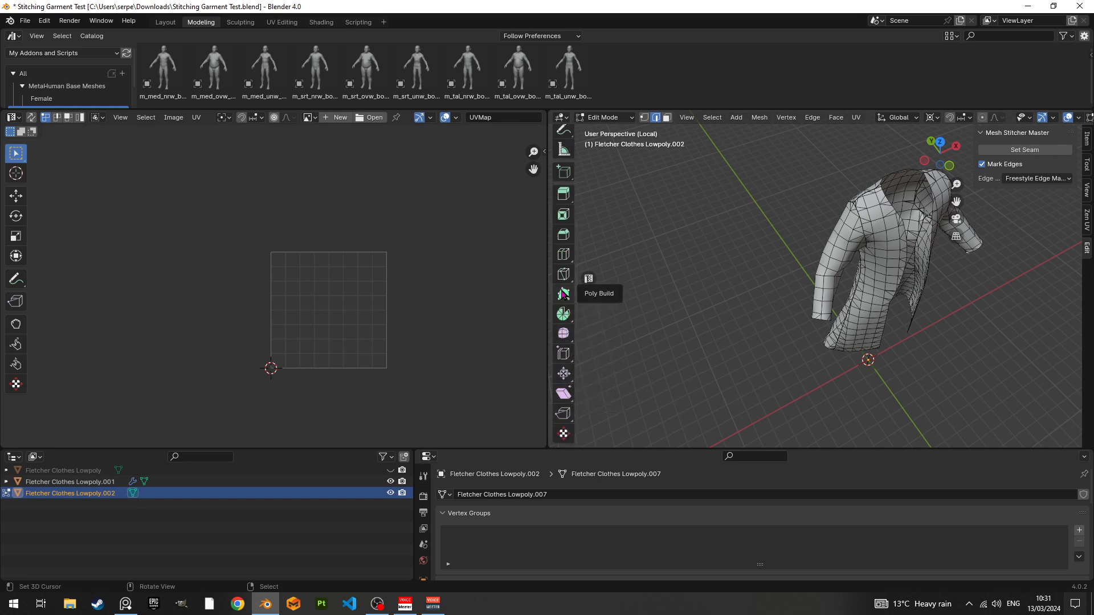
pyautogui.scroll(5, 563, 256)
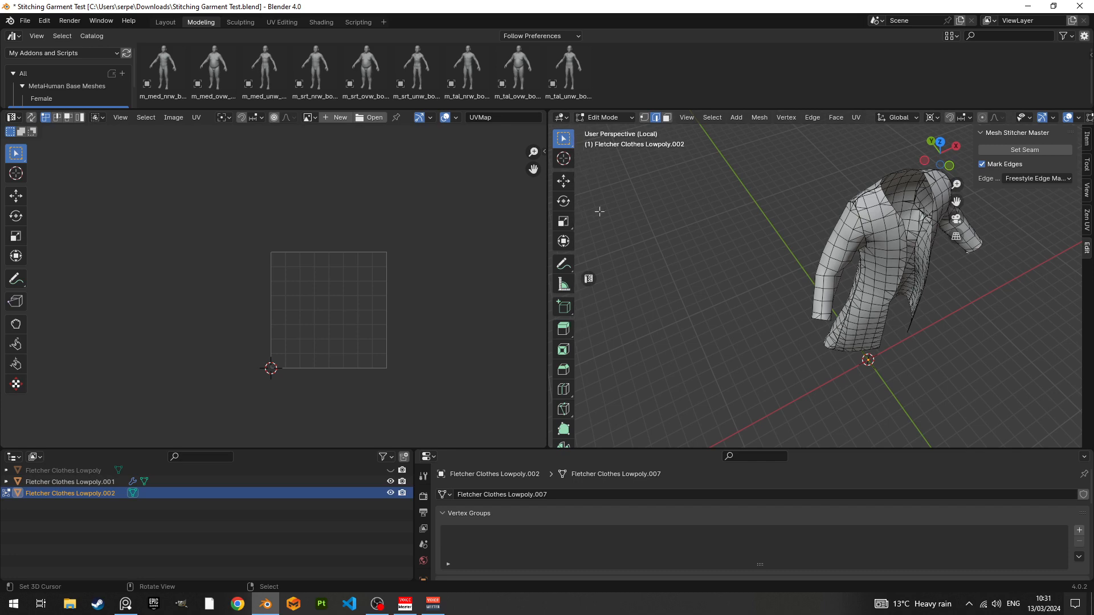
# Step: Hide the mesh editing tools in the 3D viewport
pyautogui.press('t')
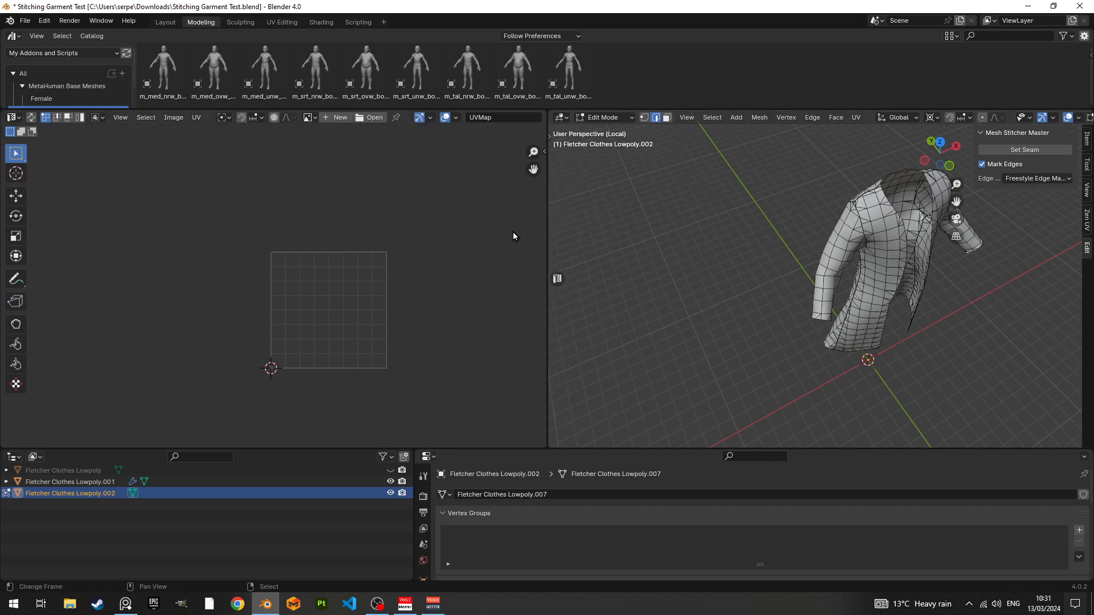
pyautogui.click(557, 278)
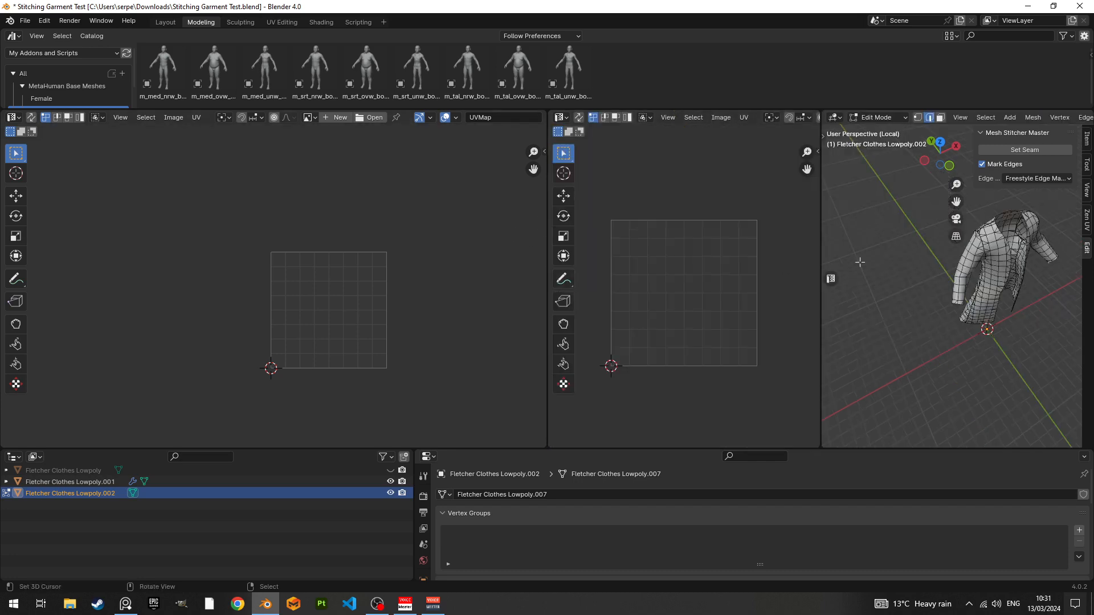
pyautogui.moveTo(820, 208); pyautogui.dragTo(650, 209)
pyautogui.rightClick(649, 222)
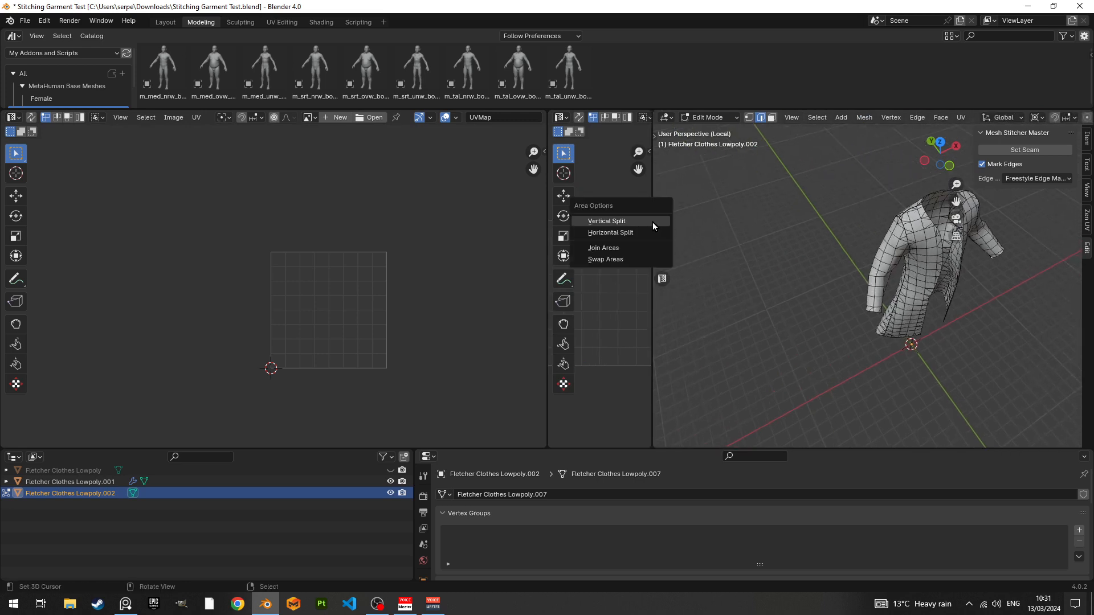
pyautogui.click(630, 248)
pyautogui.click(571, 252)
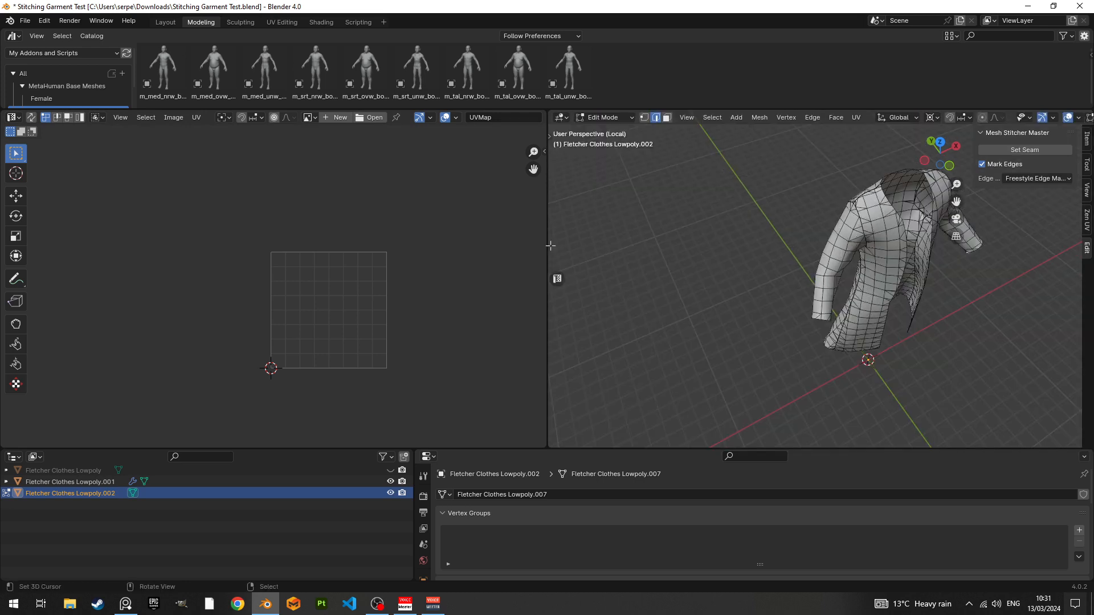
# Step: Join the UV editor area into the 3D viewport so the viewport spans the full window width
pyautogui.rightClick(549, 247)
pyautogui.click(548, 247)
pyautogui.click(499, 249)
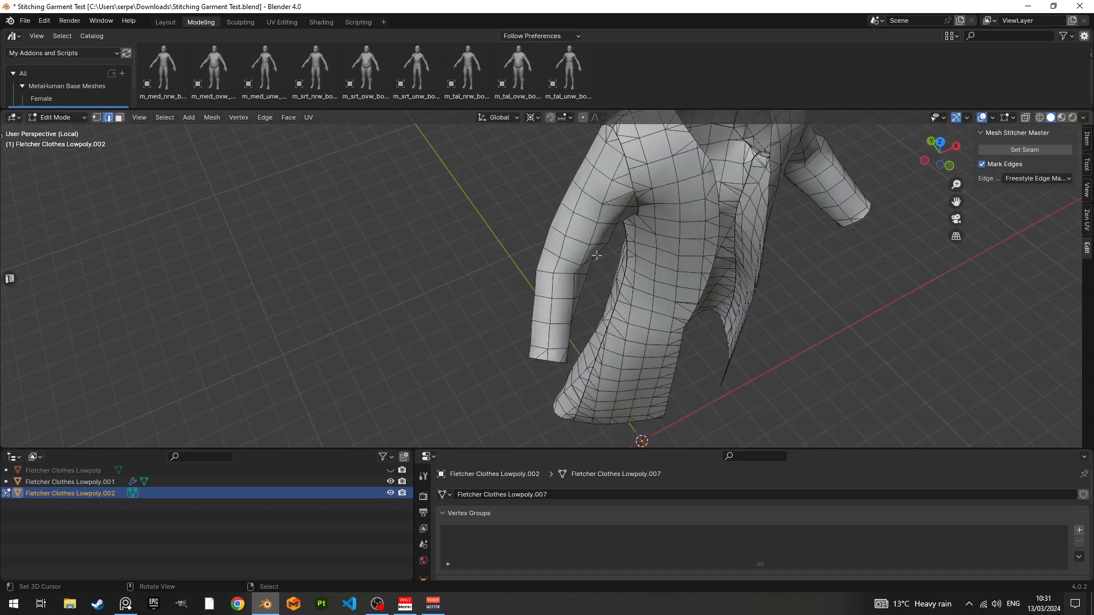
# Step: Switch the coat from Edit Mode to Object Mode and inspect the stitched garment from several front and side angles
pyautogui.scroll(-3, 645, 258)
pyautogui.moveTo(645, 258)
pyautogui.mouseDown(button='middle')
pyautogui.moveTo(647, 223)
pyautogui.moveTo(727, 260)
pyautogui.moveTo(783, 251)
pyautogui.moveTo(652, 254)
pyautogui.mouseUp(button='middle')
pyautogui.press('Tab')
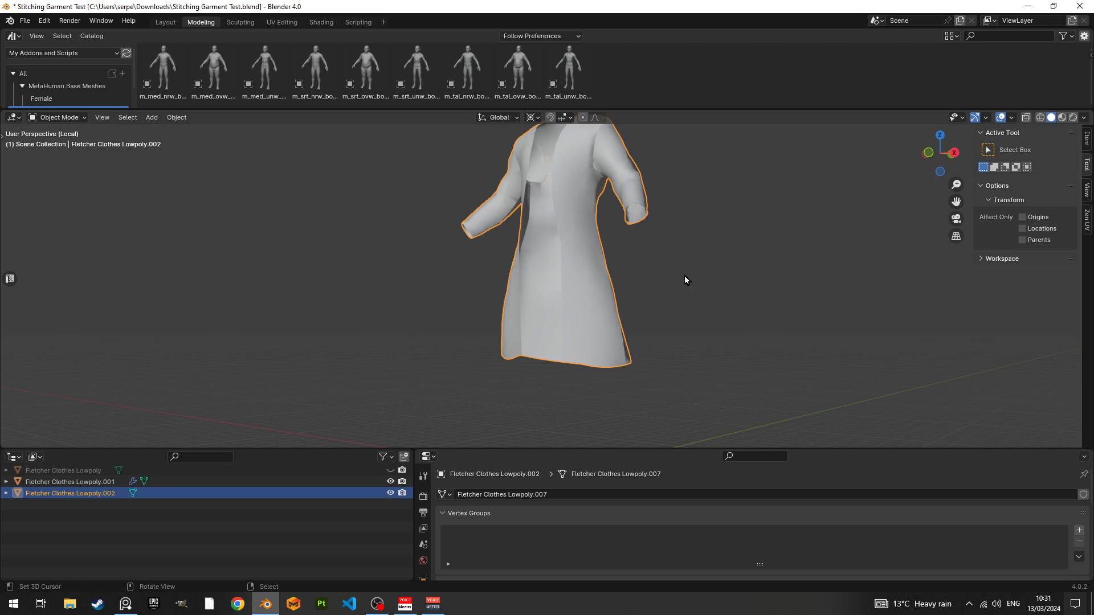
pyautogui.moveTo(685, 276)
pyautogui.mouseDown(button='middle')
pyautogui.moveTo(645, 276)
pyautogui.moveTo(669, 285)
pyautogui.mouseUp(button='middle')
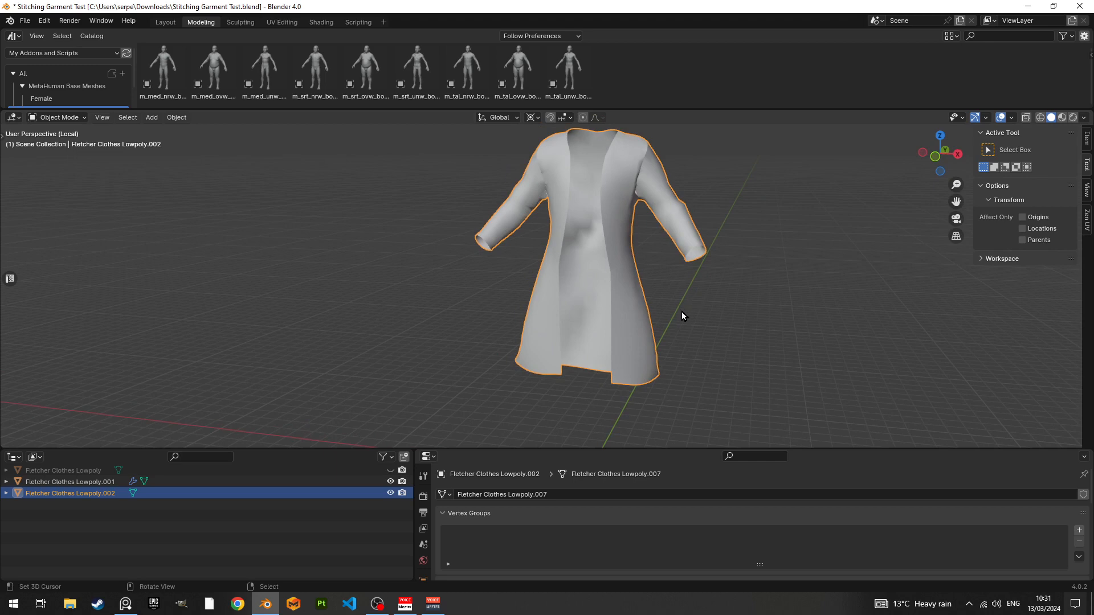
pyautogui.moveTo(681, 311); pyautogui.dragTo(725, 319, button='middle')
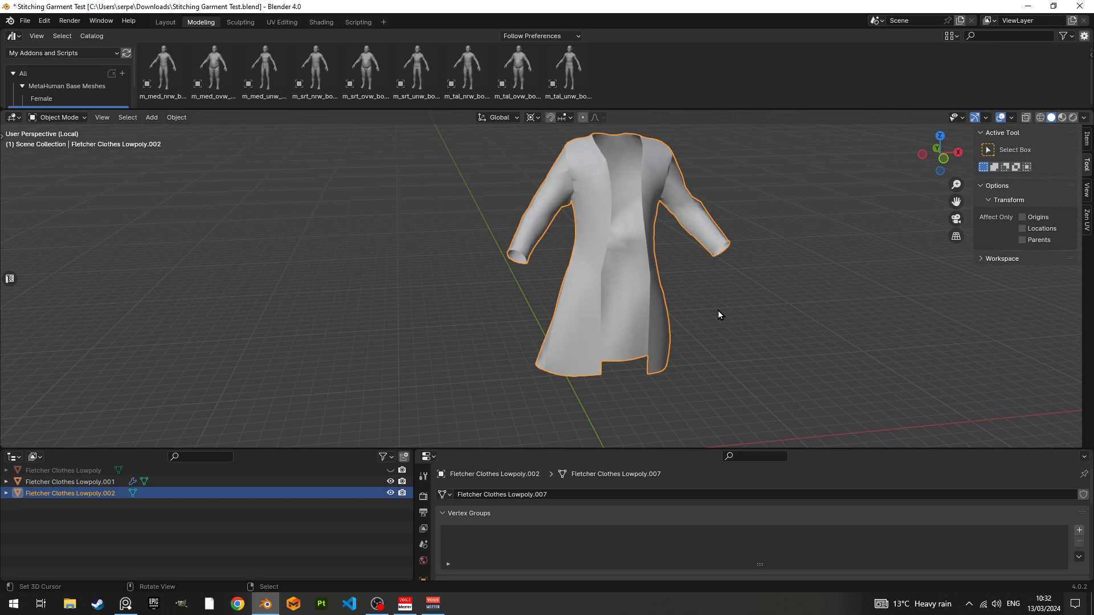
pyautogui.moveTo(713, 282); pyautogui.dragTo(679, 285, button='middle')
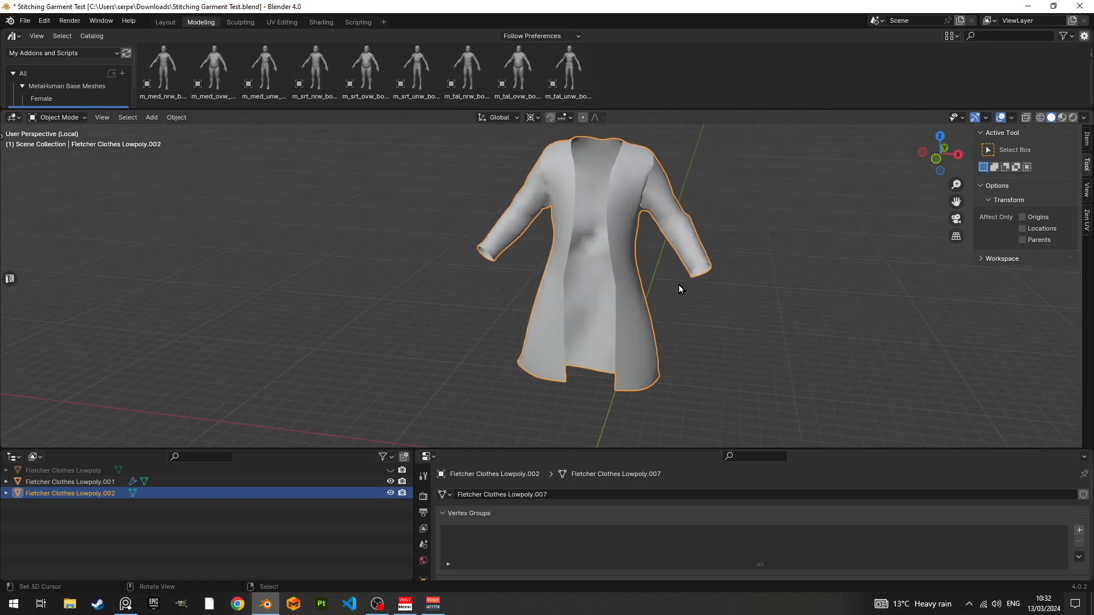